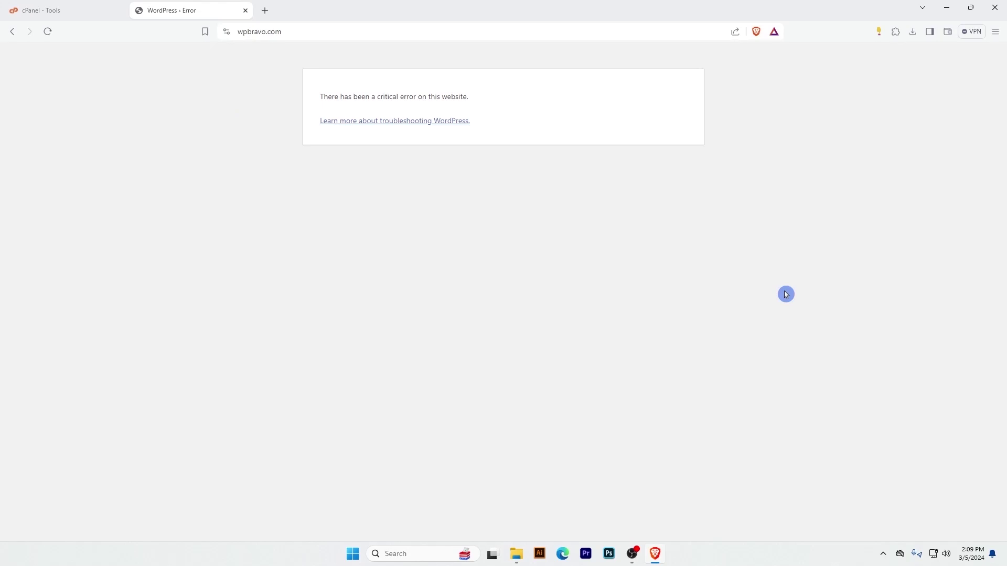
# Step: Highlight the critical error message on the wpbravo.com page
pyautogui.click(246, 32)
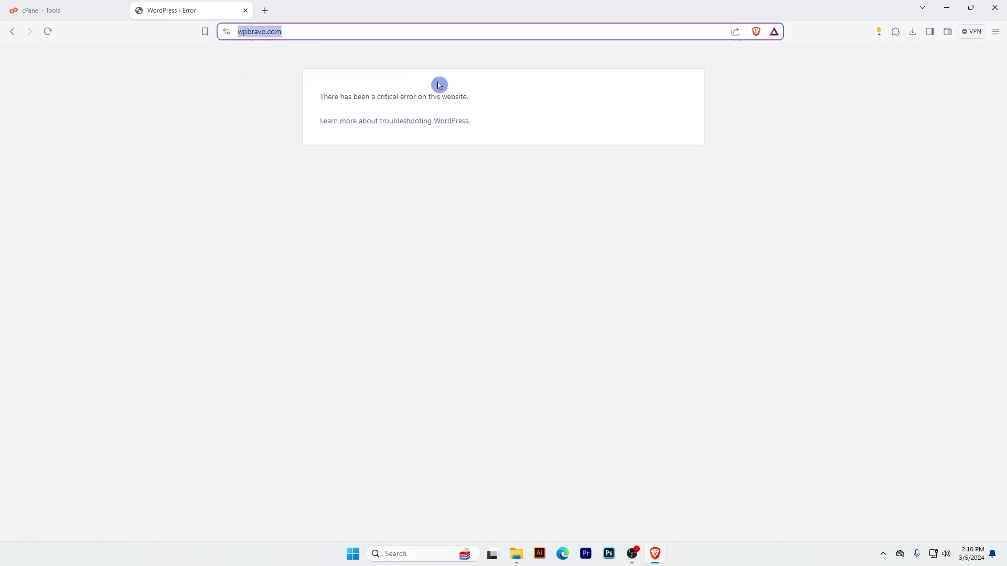
pyautogui.click(488, 102)
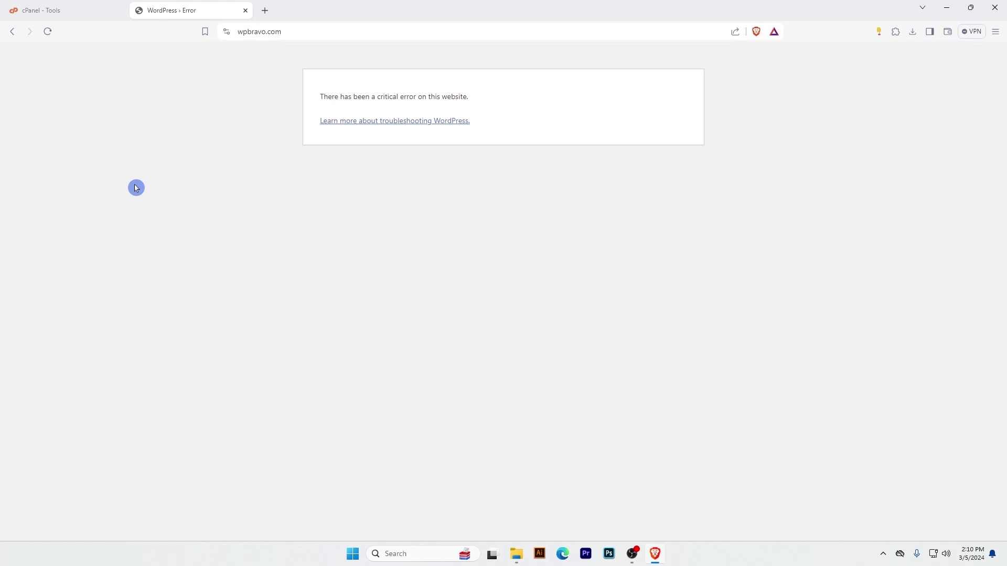
pyautogui.moveTo(481, 102); pyautogui.dragTo(351, 97)
pyautogui.click(592, 309)
# Step: Load wpbravo.com/playzone in a new tab, check its error message, and close it
pyautogui.click(259, 31)
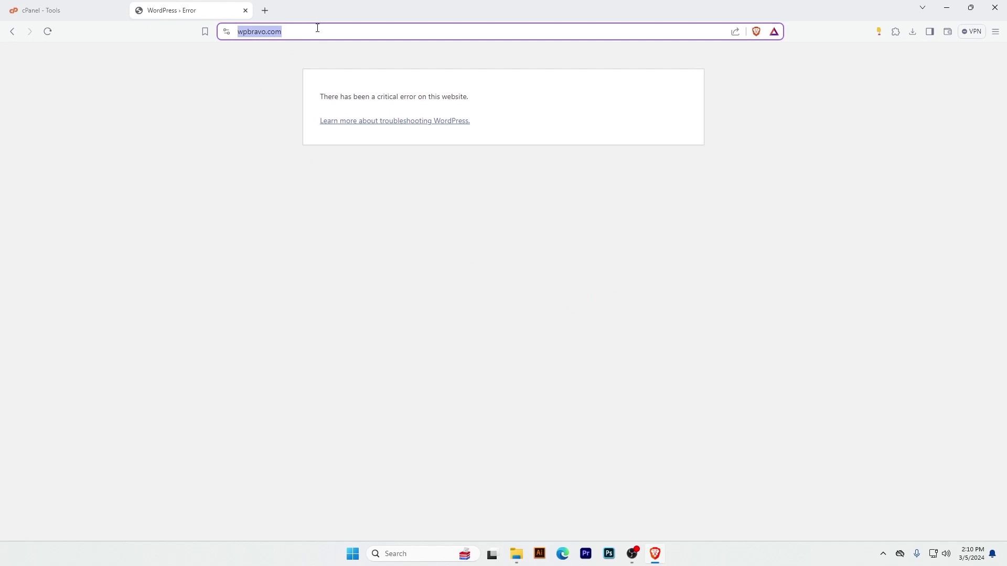
pyautogui.hotkey('ctrl', 'c')
pyautogui.hotkey('ctrl', 't')
pyautogui.hotkey('ctrl', 'v')
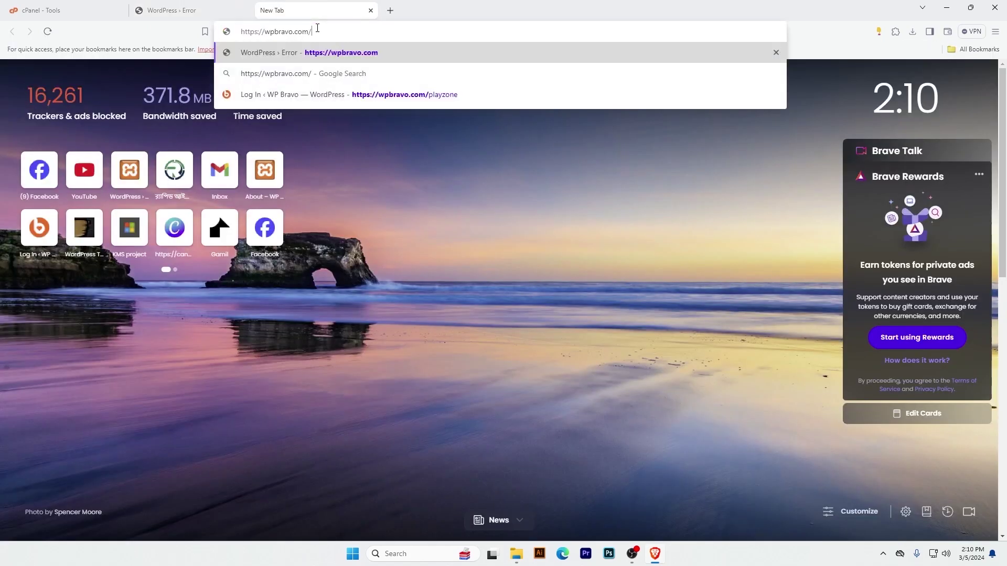
pyautogui.press('Down')
pyautogui.press('Down')
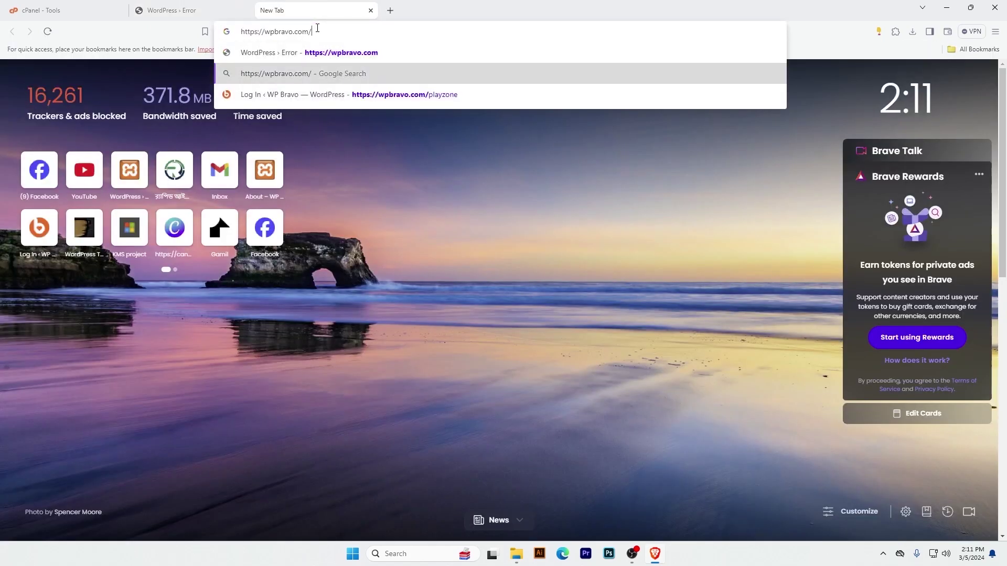
pyautogui.press('Return')
pyautogui.moveTo(535, 179); pyautogui.dragTo(320, 122)
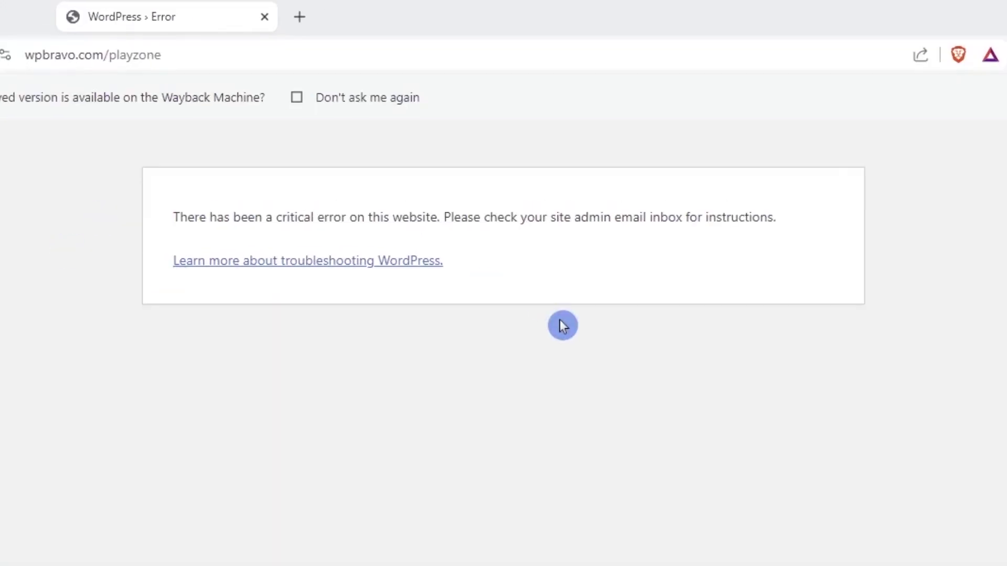
pyautogui.click(731, 287)
pyautogui.hotkey('ctrl', 'w')
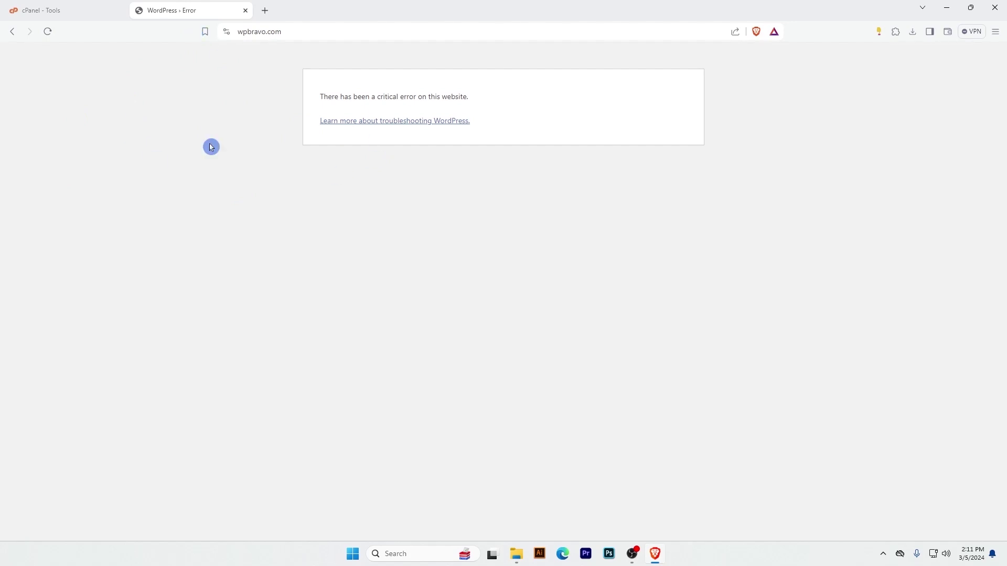
# Step: Switch between the cPanel Tools page and the wpbravo.com error page
pyautogui.click(105, 12)
pyautogui.click(179, 4)
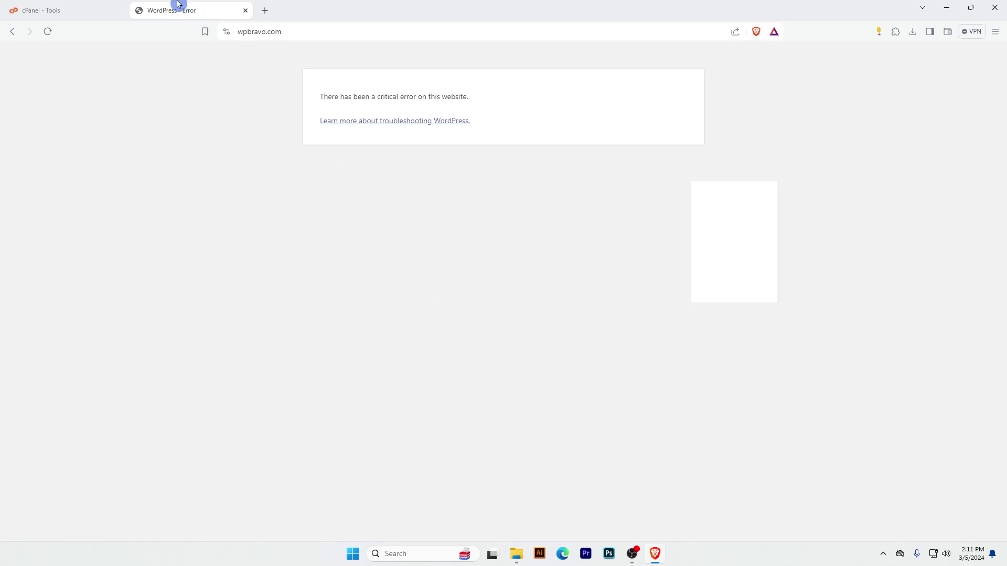
pyautogui.click(50, 5)
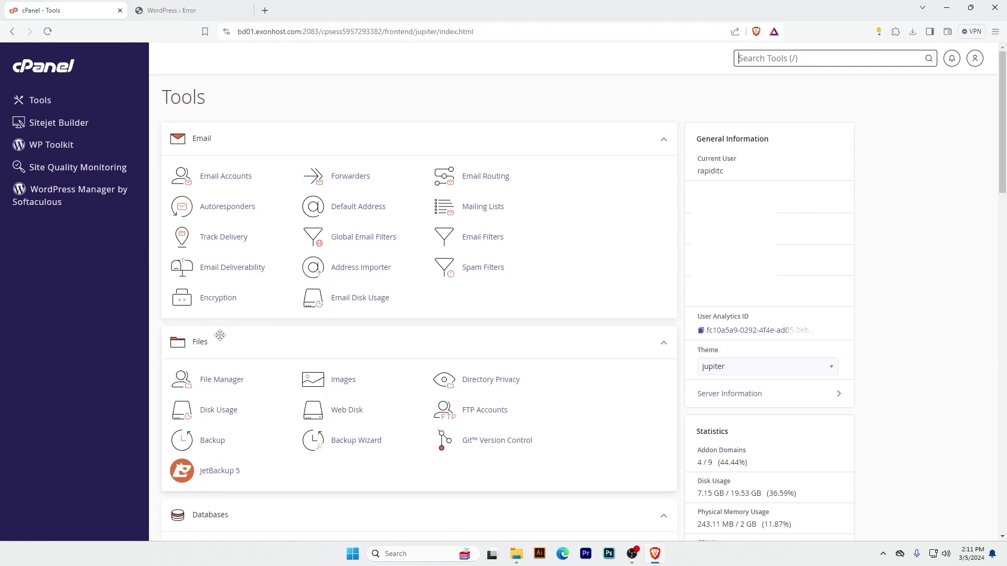
pyautogui.scroll(-2, 479, 373)
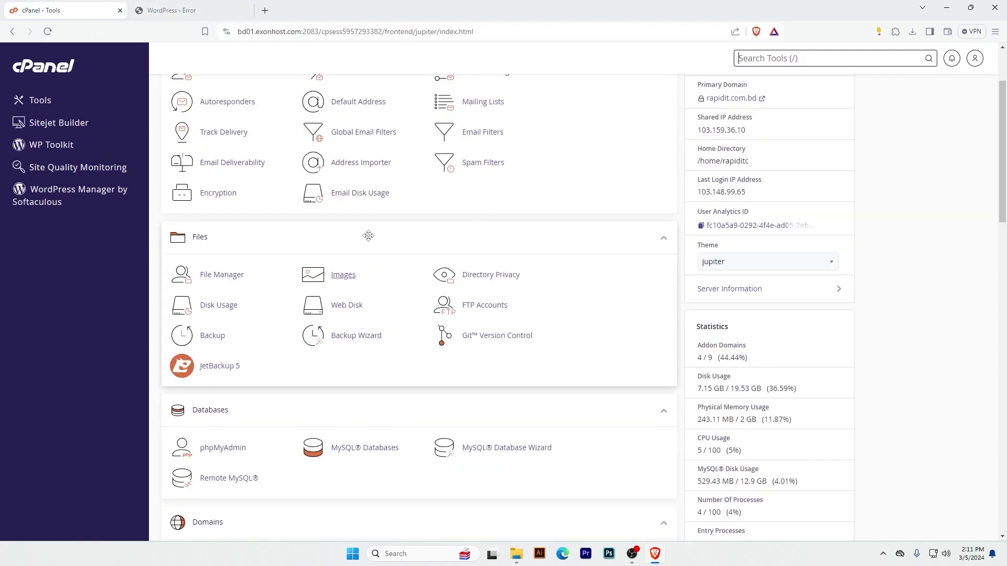
pyautogui.click(190, 10)
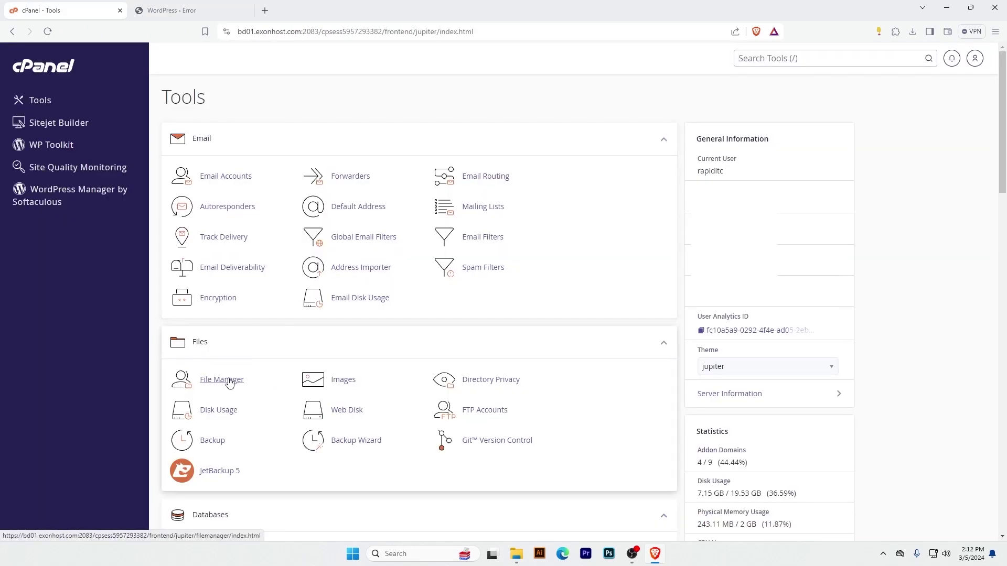
# Step: Open the wpbravo.com folder in File Manager, browse its files, and select options.php
pyautogui.click(225, 381)
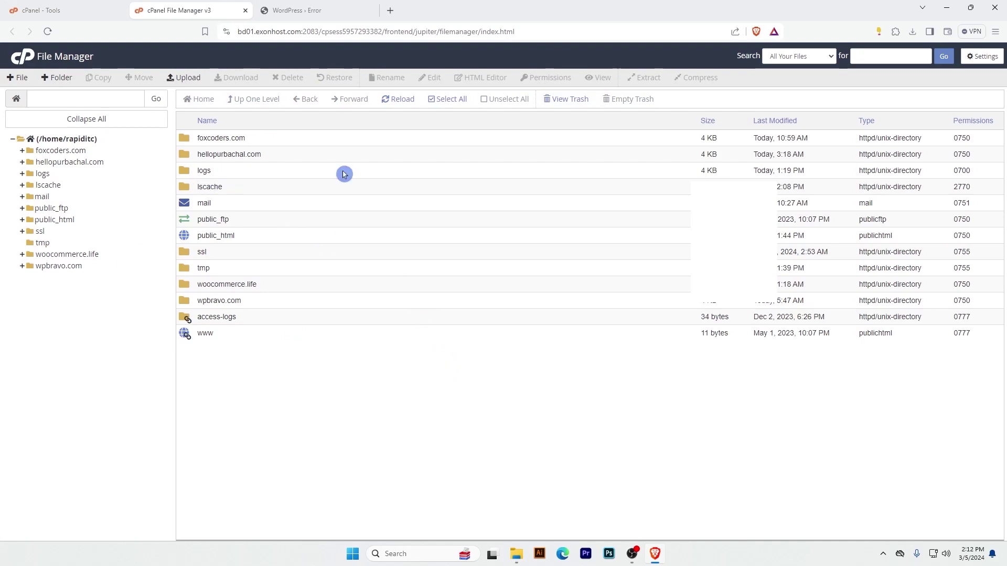
pyautogui.doubleClick(188, 302)
pyautogui.scroll(-2, 374, 345)
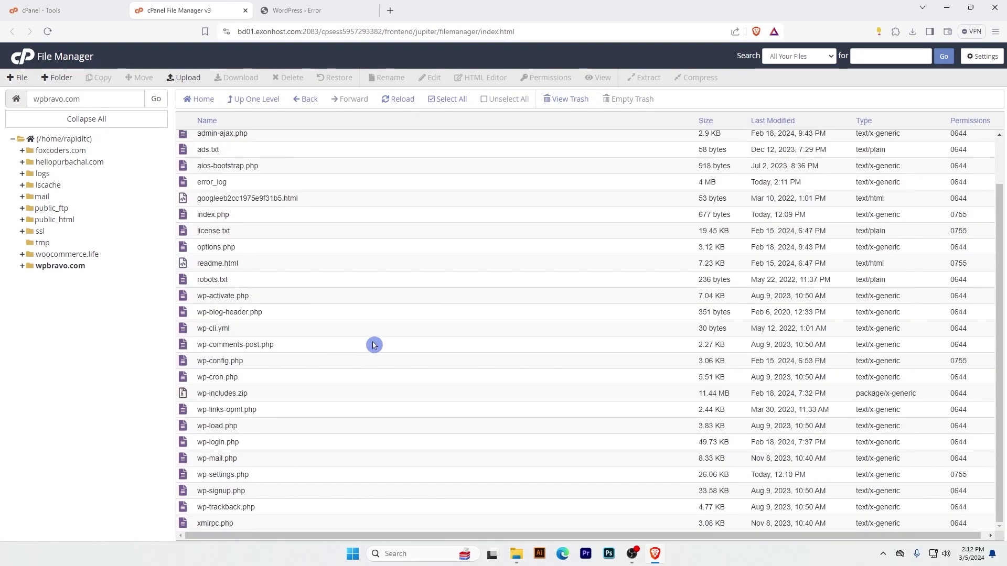
pyautogui.scroll(2, 353, 346)
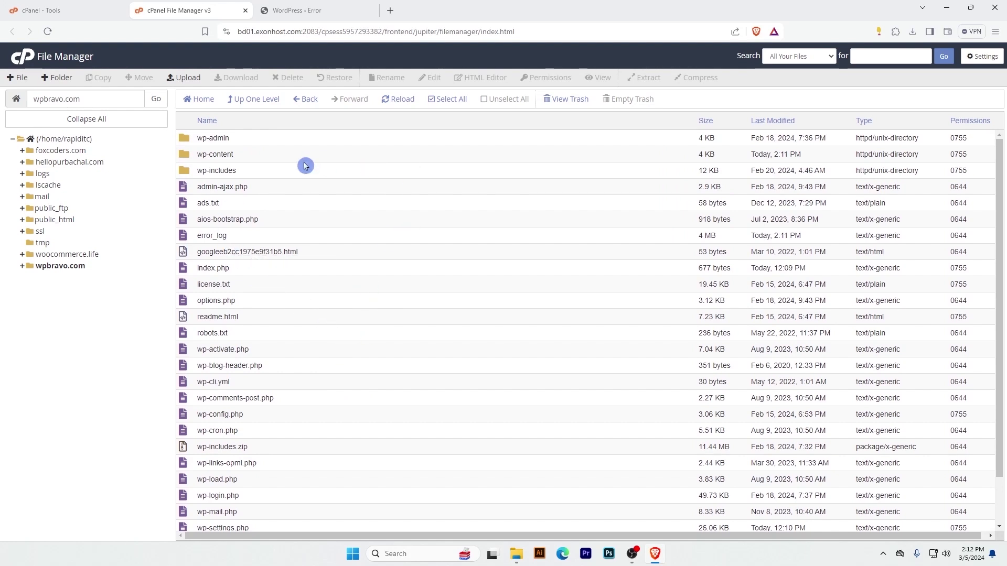
pyautogui.scroll(-2, 373, 279)
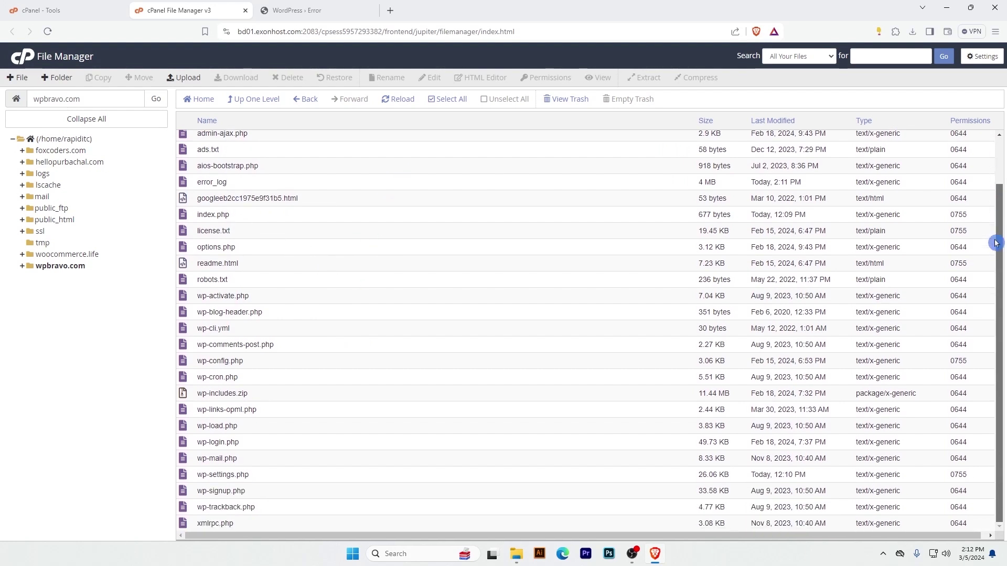
pyautogui.scroll(2, 215, 445)
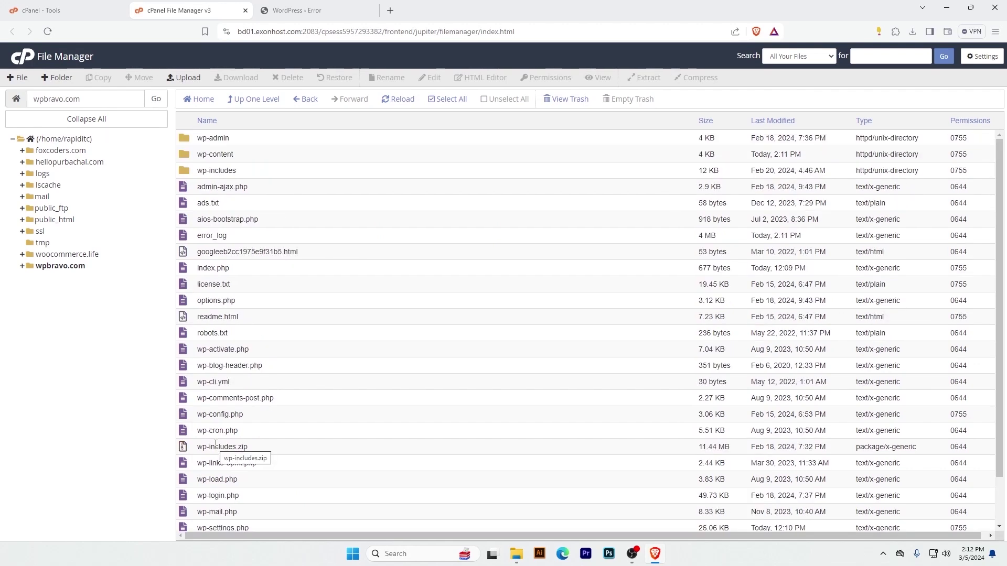
pyautogui.click(213, 302)
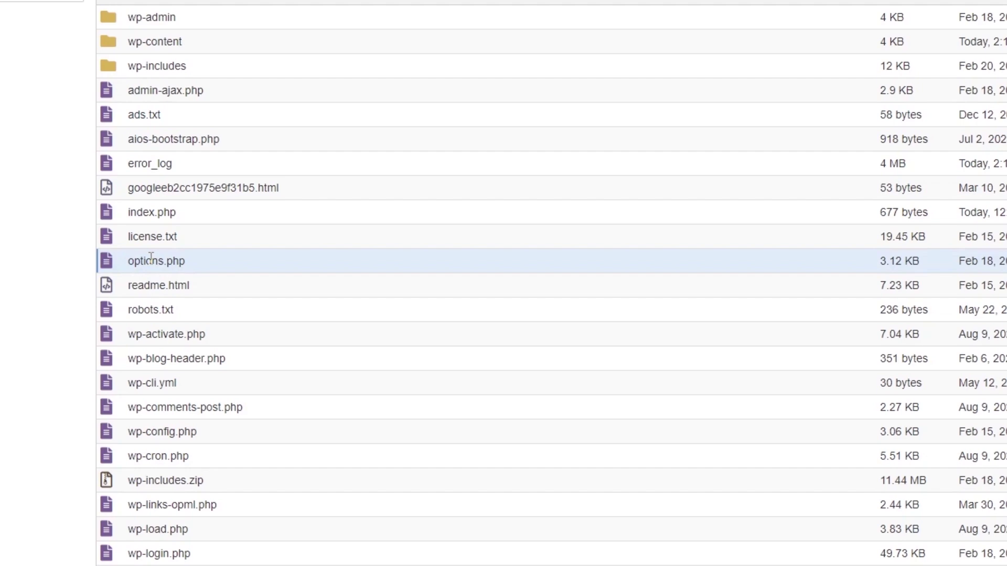
# Step: Inspect the options.php code, then delete it permanently, skipping the trash
pyautogui.rightClick(150, 259)
pyautogui.click(212, 321)
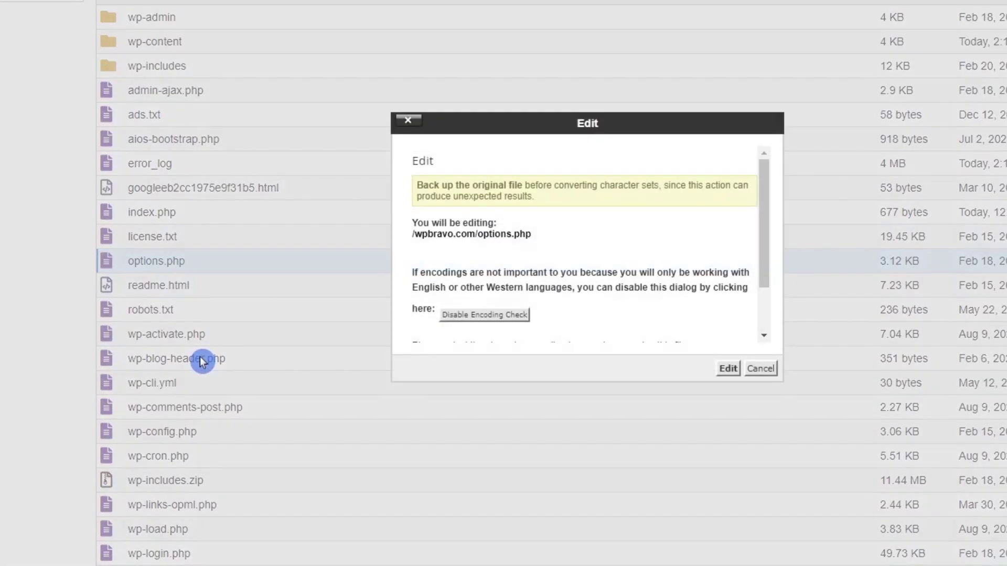
pyautogui.click(728, 368)
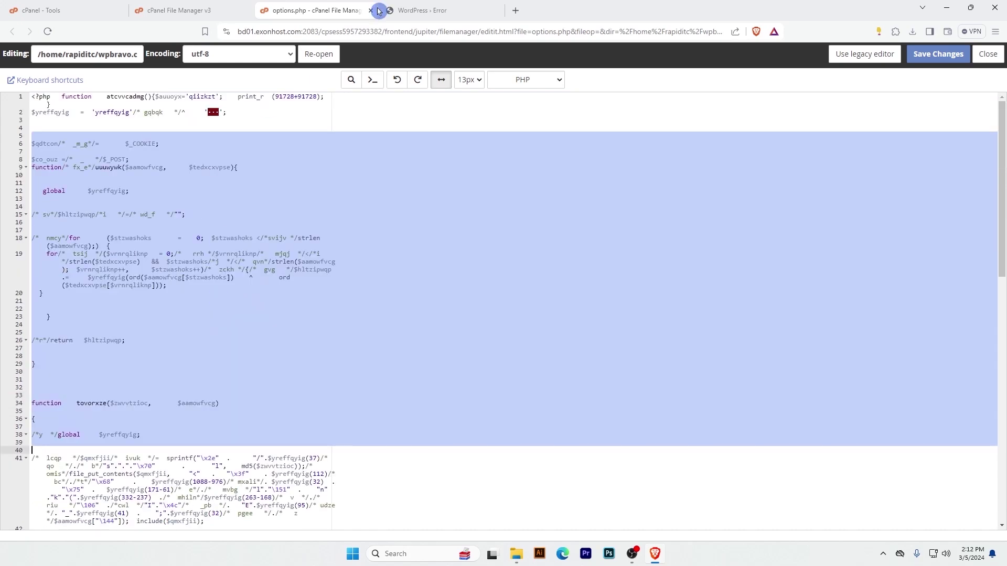
pyautogui.click(373, 11)
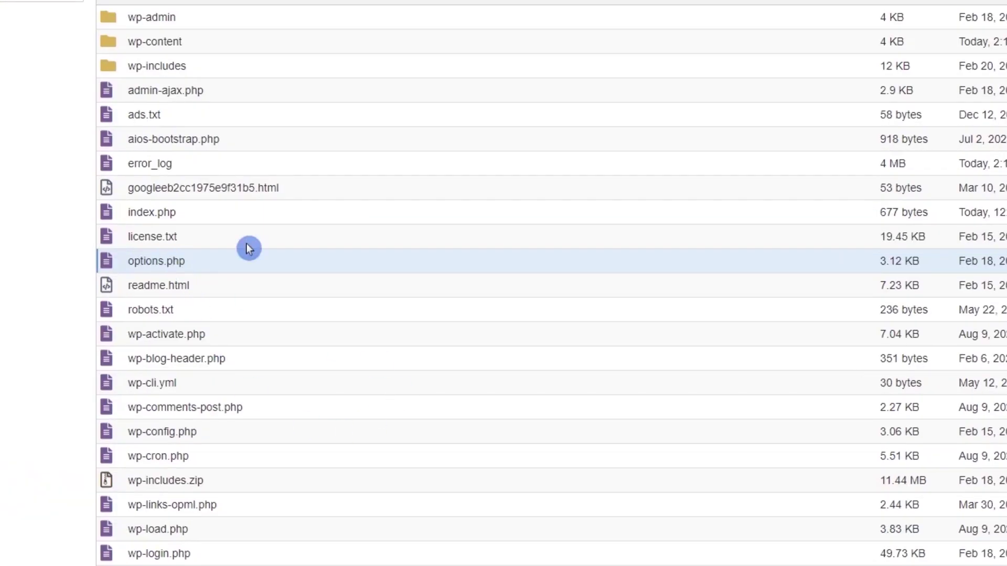
pyautogui.press('Delete')
pyautogui.click(472, 257)
pyautogui.click(718, 298)
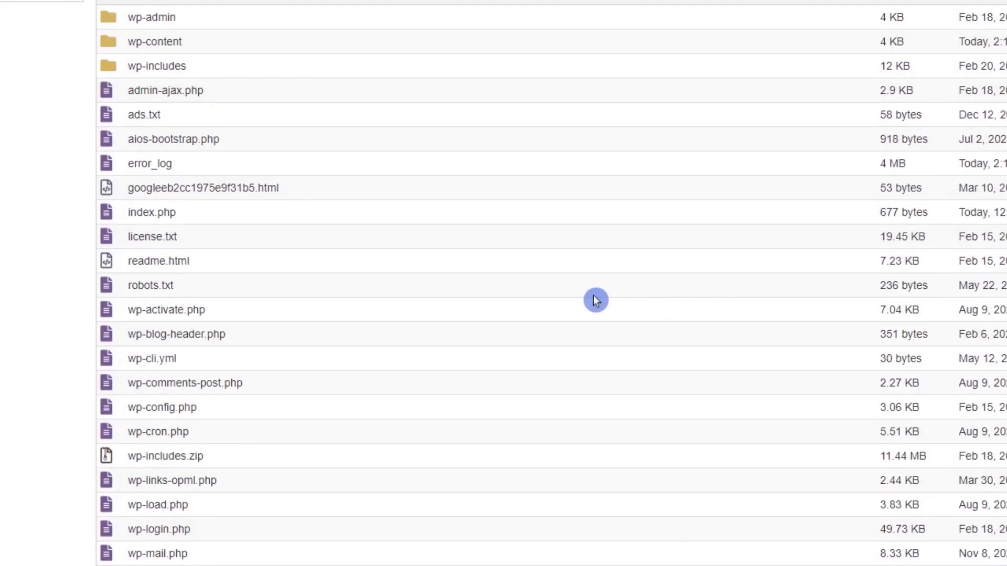
# Step: Inspect the admin-ajax.php code, then delete it permanently, skipping the trash
pyautogui.click(174, 92)
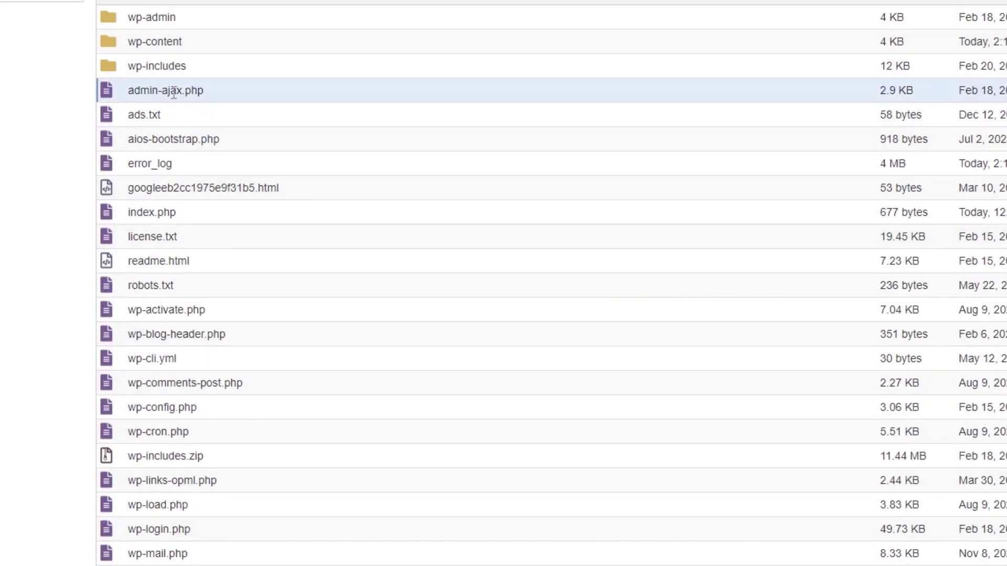
pyautogui.rightClick(175, 93)
pyautogui.click(242, 159)
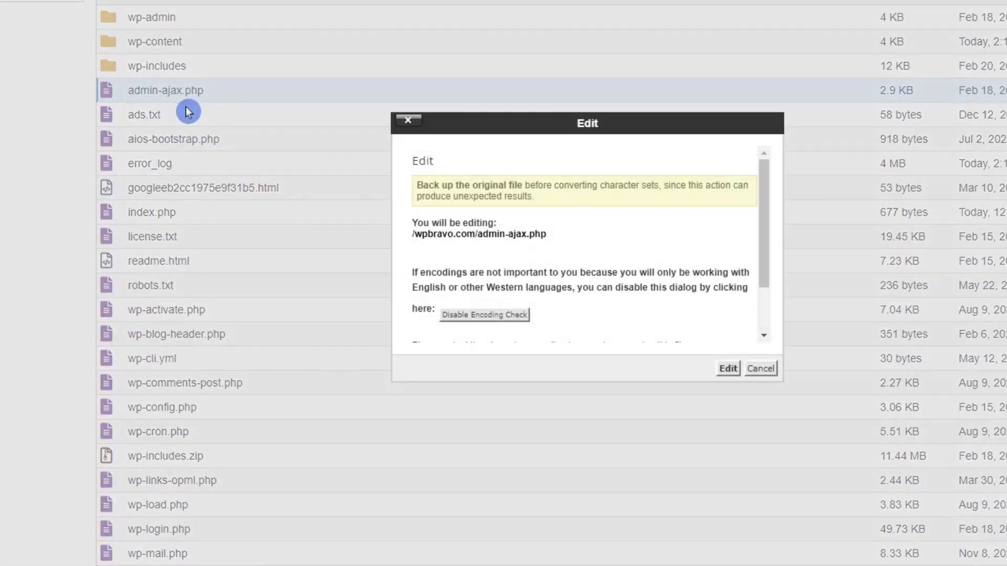
pyautogui.click(729, 377)
pyautogui.hotkey('ctrl', 'w')
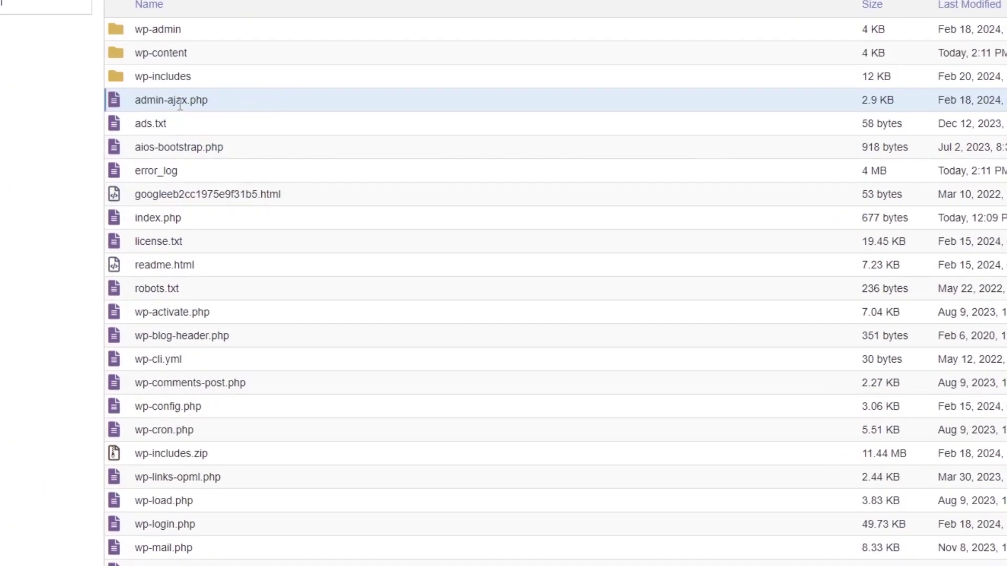
pyautogui.click(327, 108)
pyautogui.rightClick(179, 99)
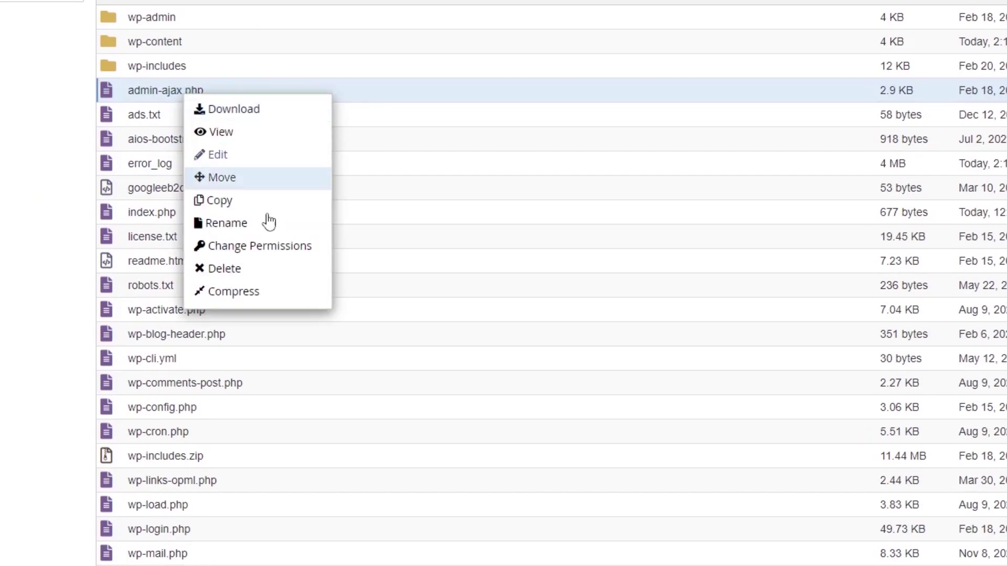
pyautogui.click(226, 268)
pyautogui.click(425, 253)
pyautogui.click(716, 298)
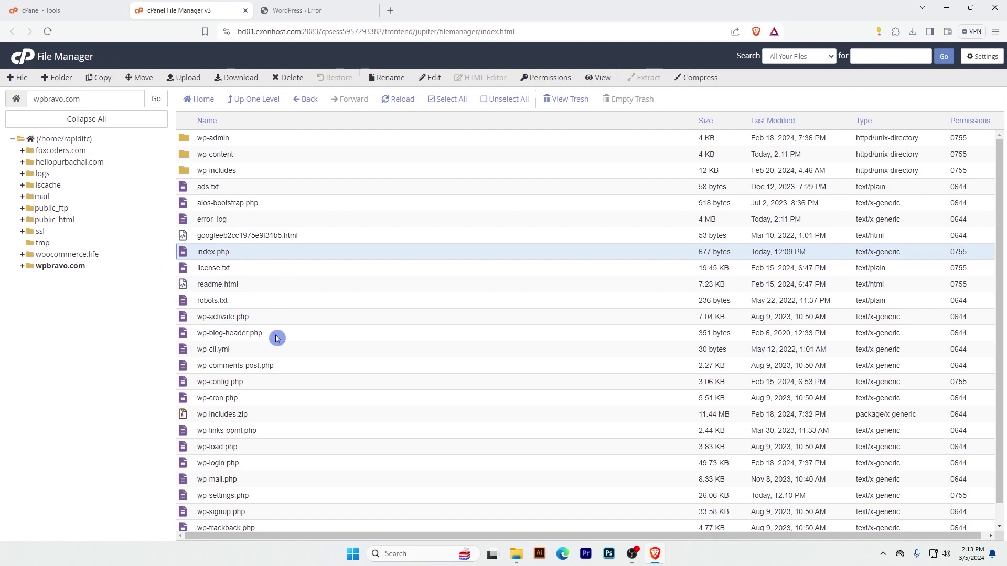
# Step: Move wp-includes.zip from the wpbravo.com root to the trash
pyautogui.click(233, 353)
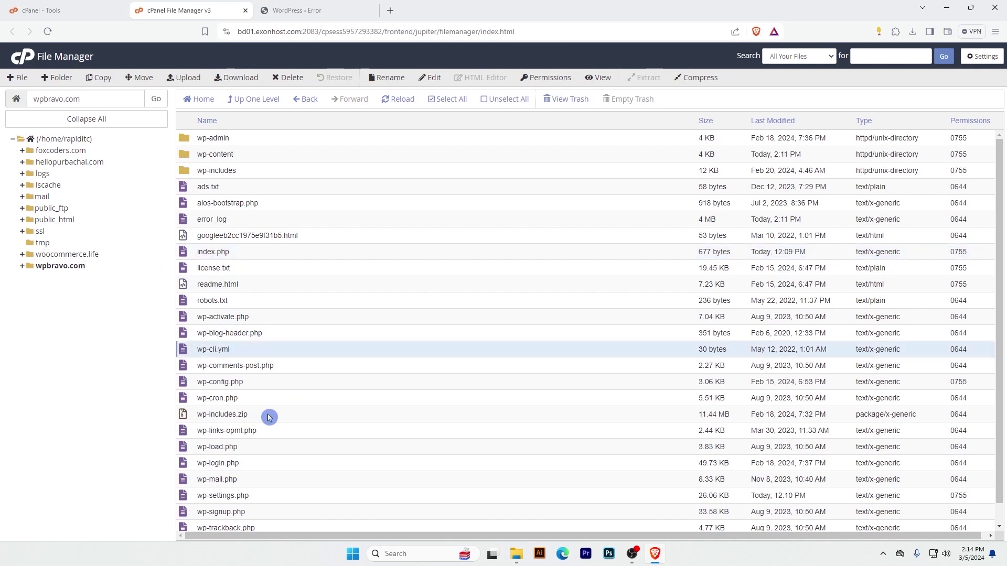
pyautogui.click(224, 415)
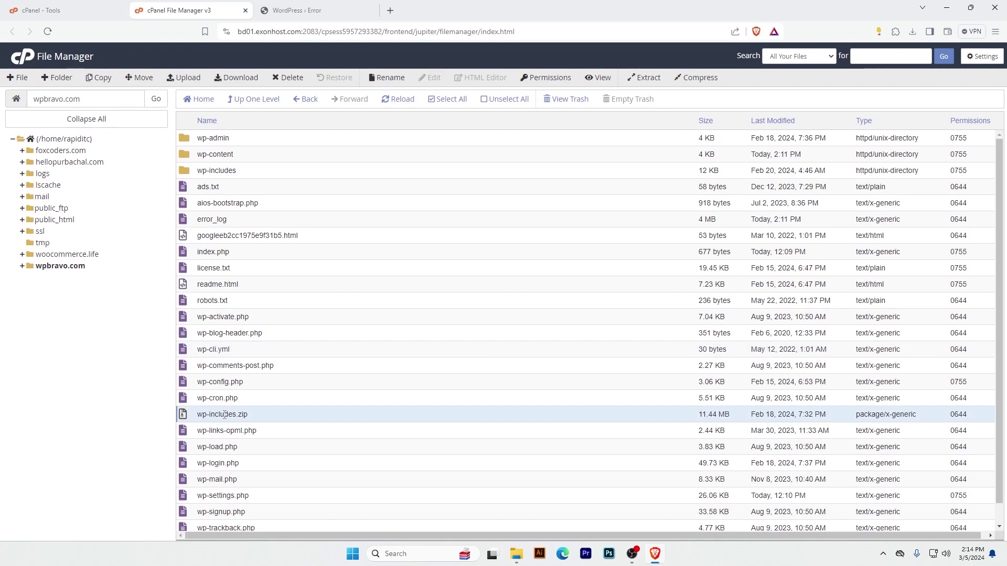
pyautogui.click(289, 78)
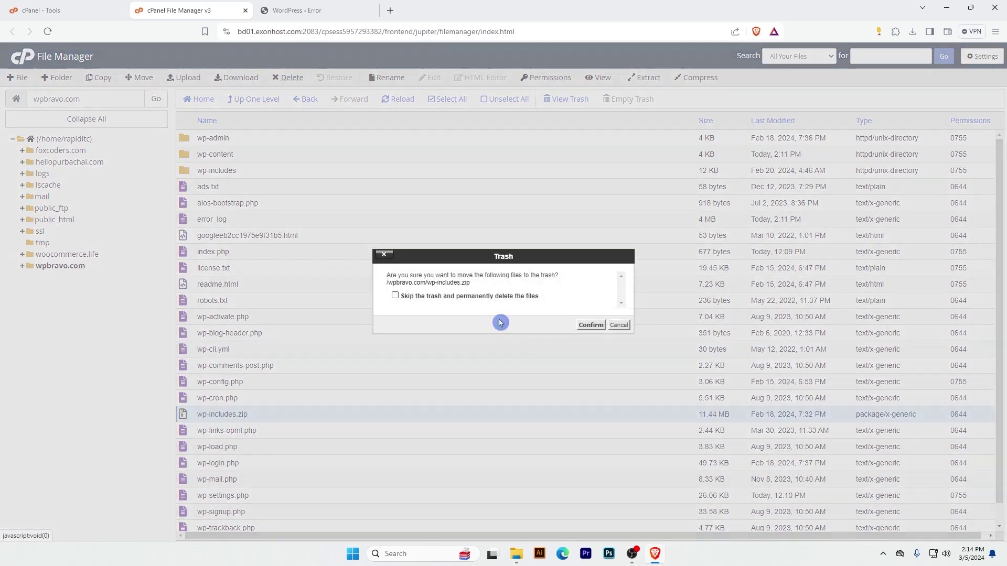
pyautogui.click(590, 326)
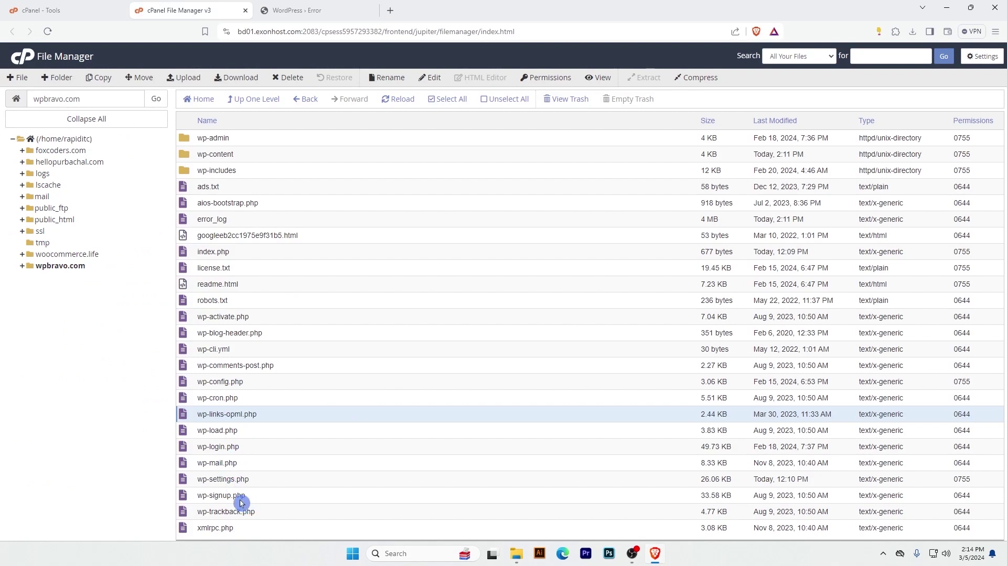
# Step: Reload the wpbravo.com site tab, which still shows the critical error
pyautogui.click(249, 514)
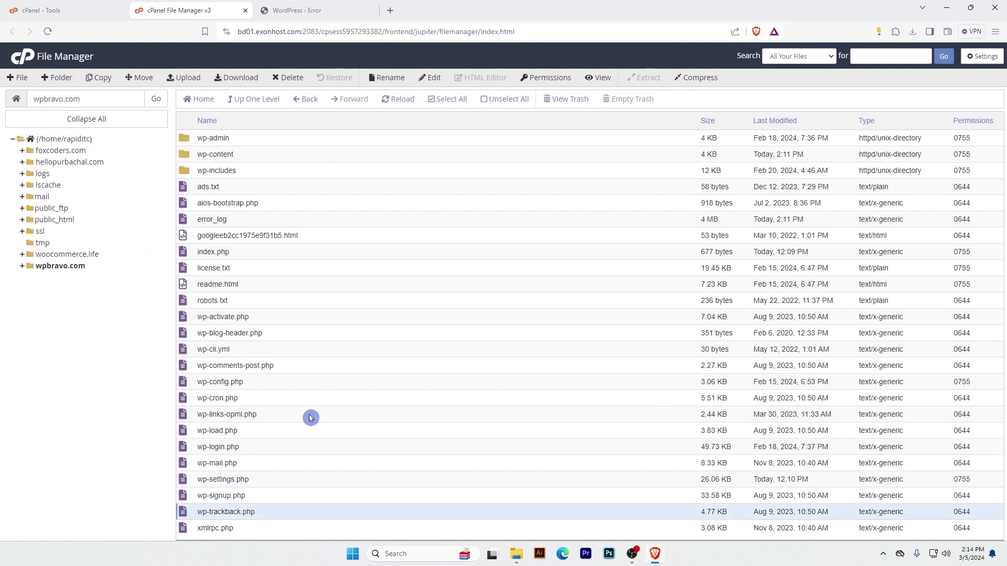
pyautogui.hotkey('ctrl', 'Tab')
pyautogui.click(48, 32)
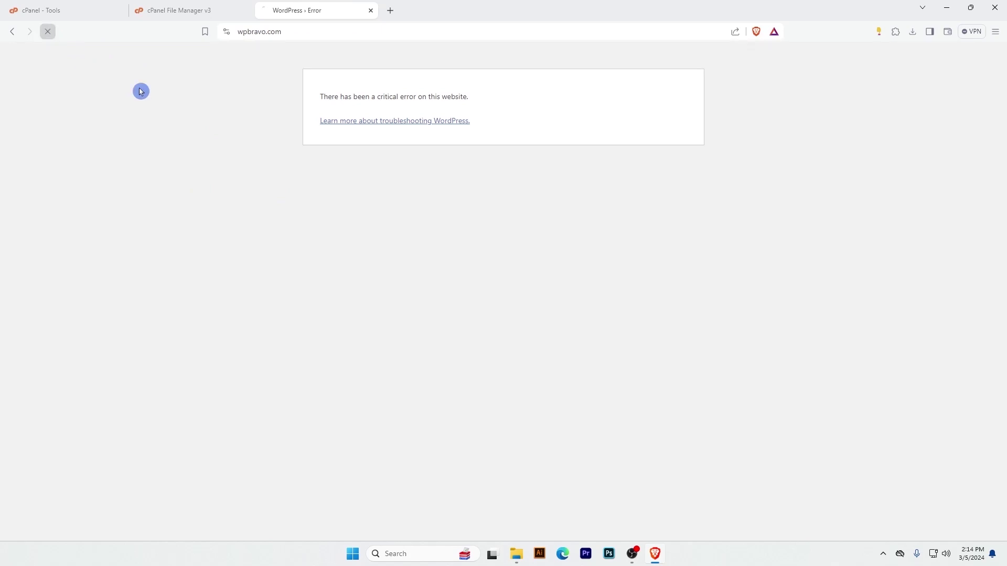
# Step: Back in File Manager, peek into wp-content and return to the site root
pyautogui.click(203, 8)
pyautogui.click(184, 155)
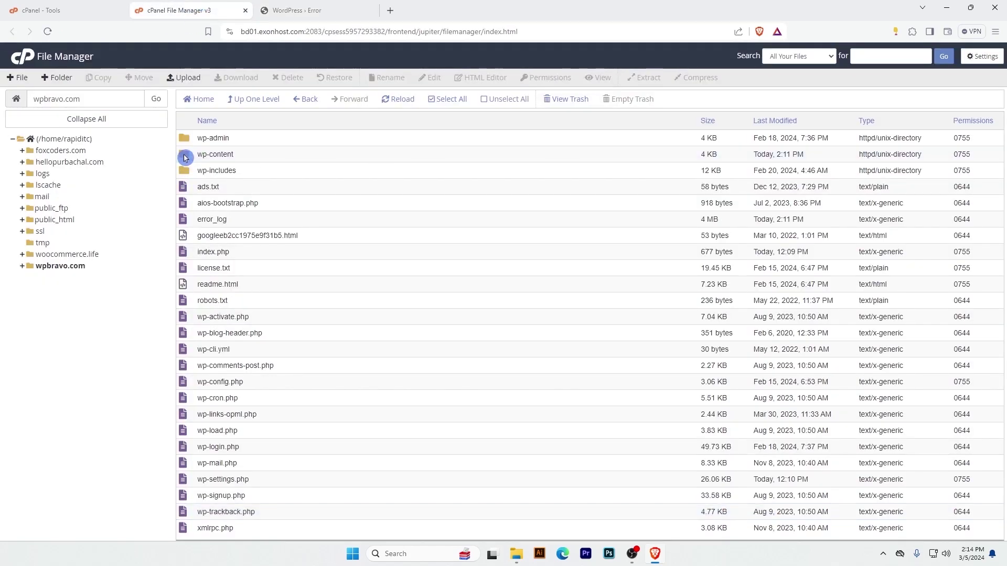
pyautogui.doubleClick(184, 155)
pyautogui.press('BackSpace')
pyautogui.click(192, 166)
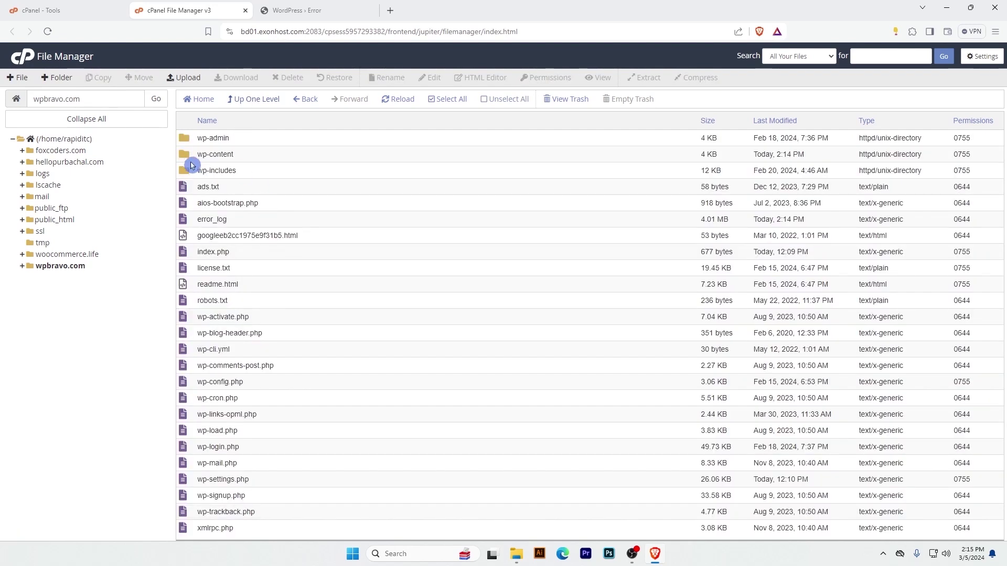
# Step: Select wp-admin and wp-includes together and delete both permanently, skipping the trash
pyautogui.click(188, 159)
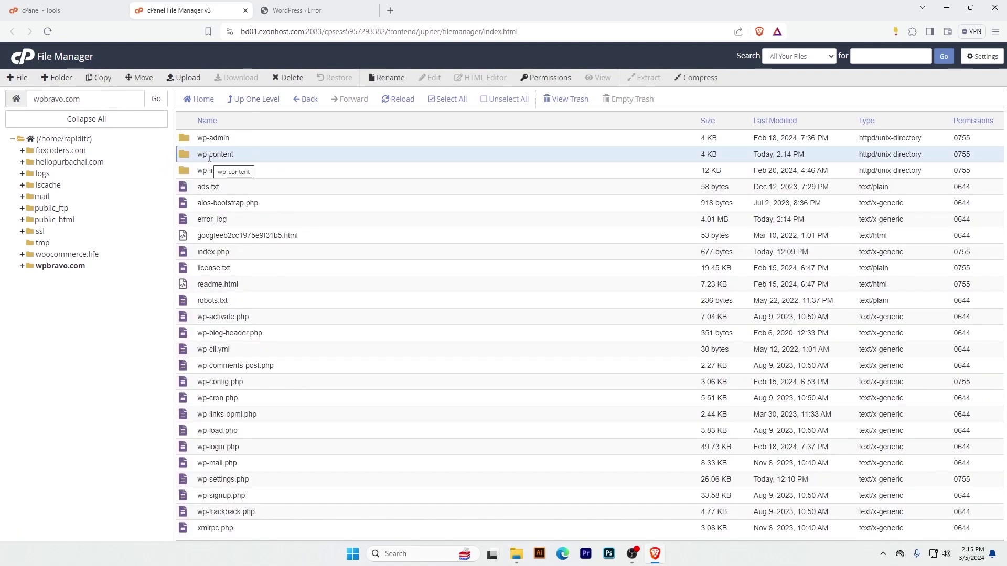
pyautogui.click(189, 171)
pyautogui.keyDown('ctrl'); pyautogui.click(186, 139); pyautogui.keyUp('ctrl')
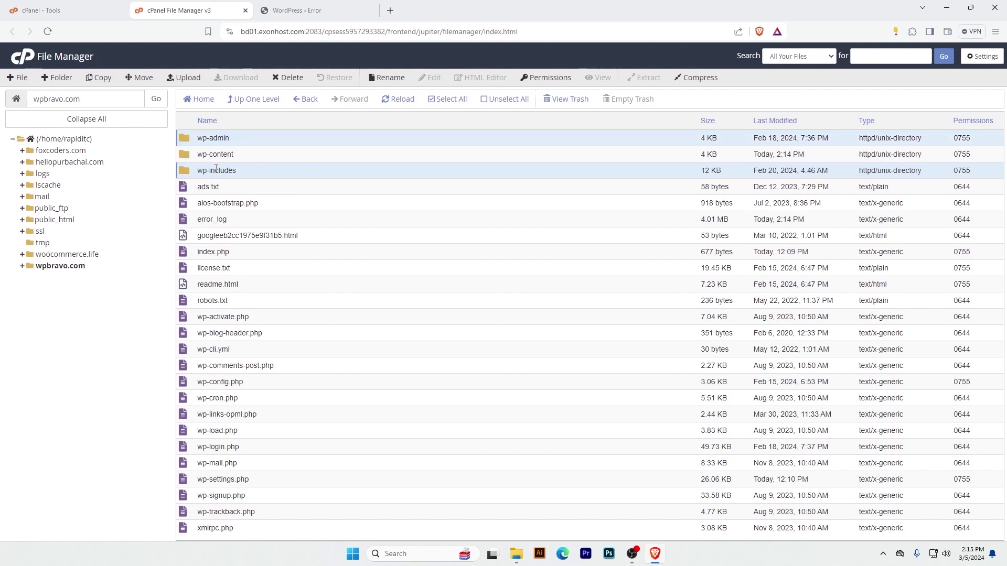
pyautogui.keyDown('ctrl'); pyautogui.click(253, 142); pyautogui.keyUp('ctrl')
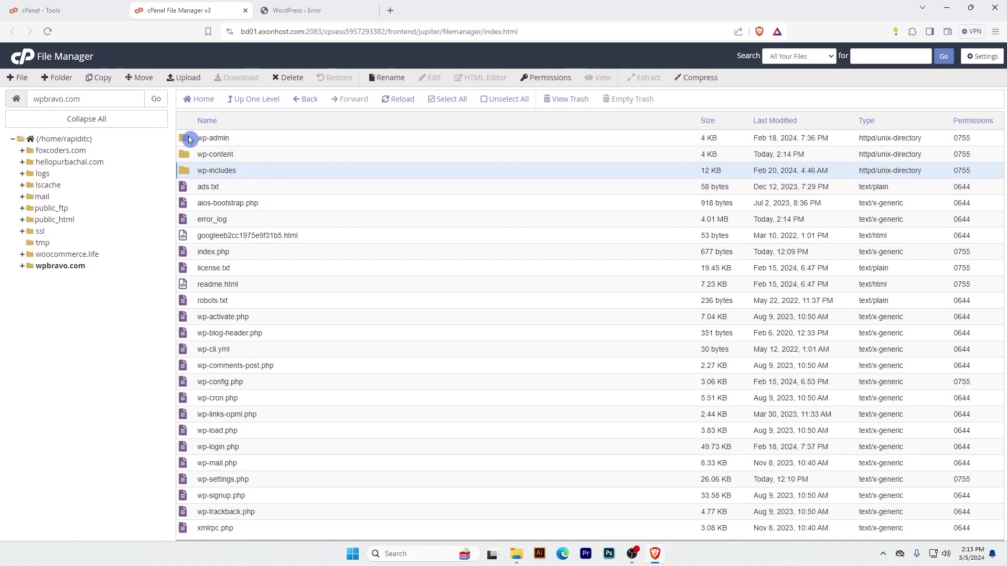
pyautogui.keyDown('ctrl'); pyautogui.click(190, 139); pyautogui.keyUp('ctrl')
pyautogui.click(306, 80)
pyautogui.click(463, 303)
pyautogui.click(590, 329)
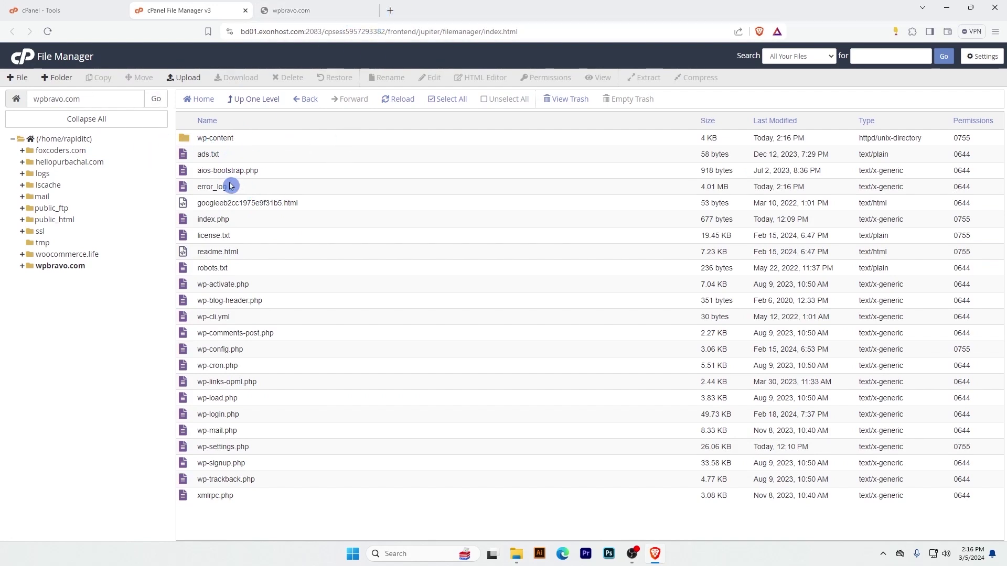
pyautogui.click(390, 10)
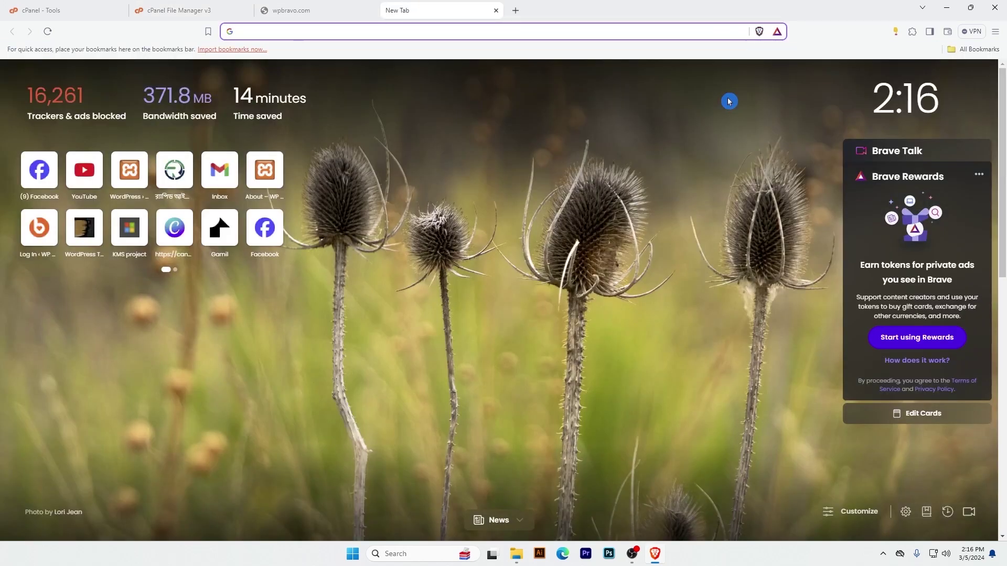
# Step: Download wordpress-6.4.3.zip from wordpress.org/latest.zip and select the extracted files in Desktop\New folder
pyautogui.write('word')
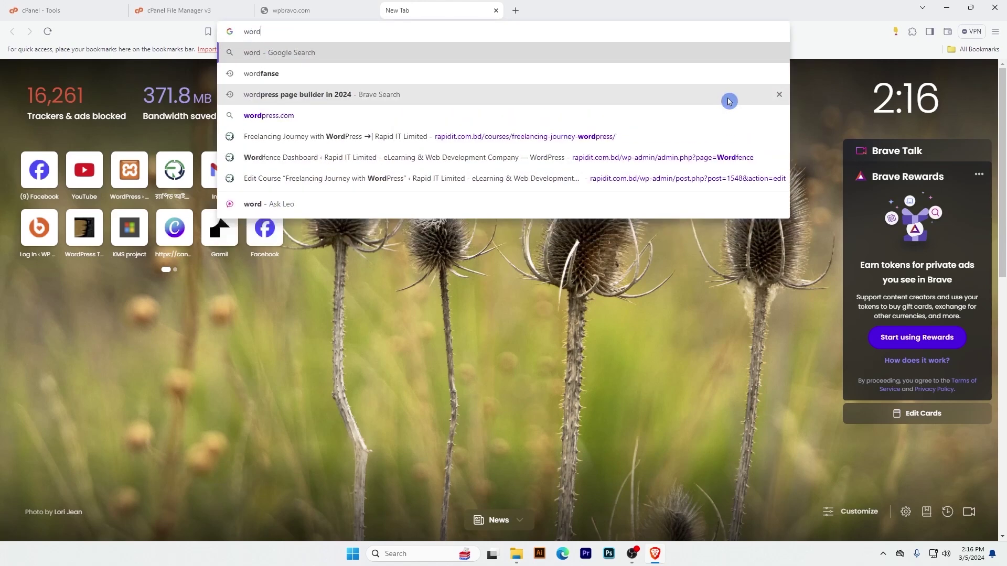
pyautogui.write('press.org')
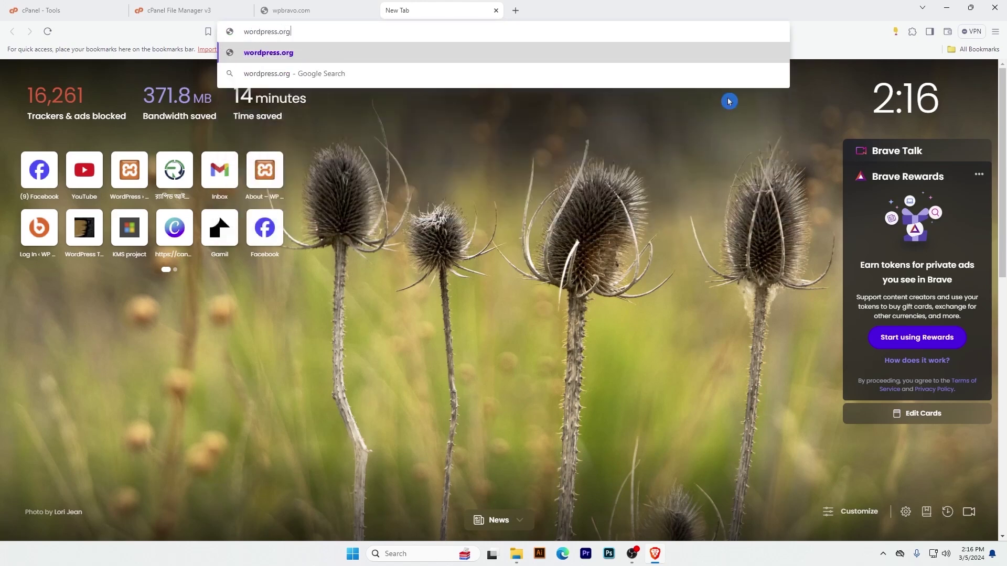
pyautogui.write('/latest.zip')
pyautogui.press('Return')
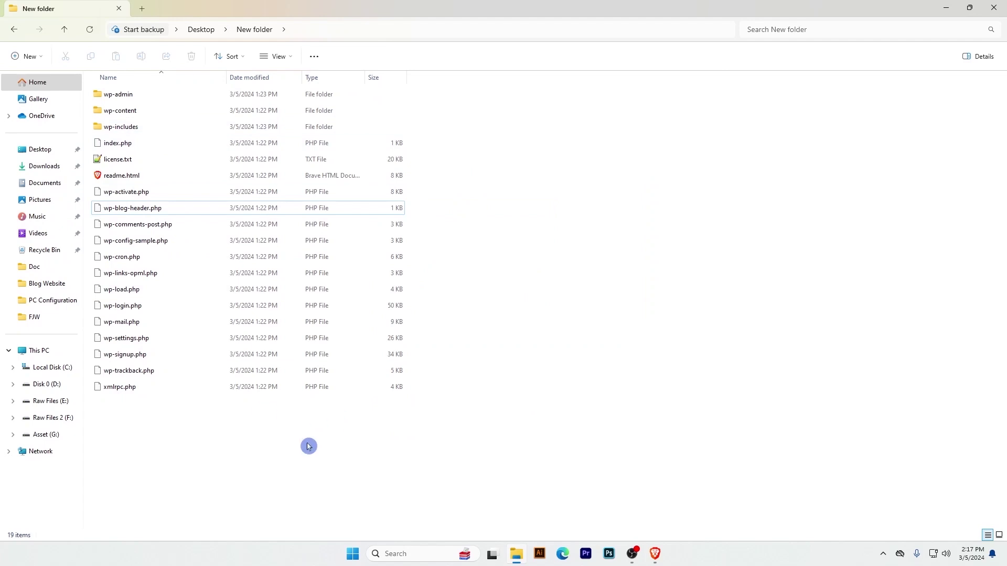
pyautogui.moveTo(308, 445); pyautogui.dragTo(107, 95)
pyautogui.moveTo(321, 524); pyautogui.dragTo(103, 94)
# Step: Compress wp-admin and wp-includes into a zipped folder named backup.zip
pyautogui.click(171, 452)
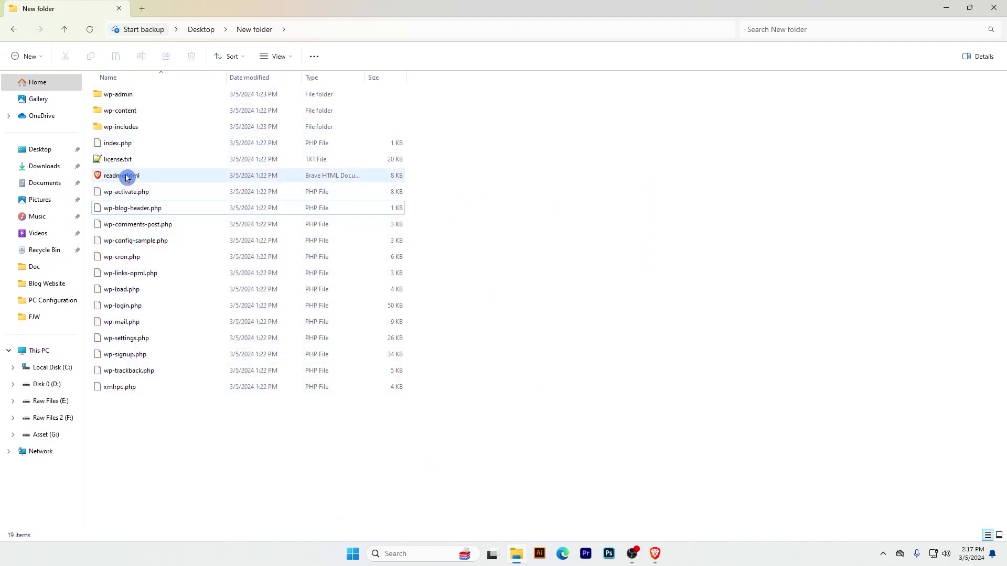
pyautogui.click(124, 95)
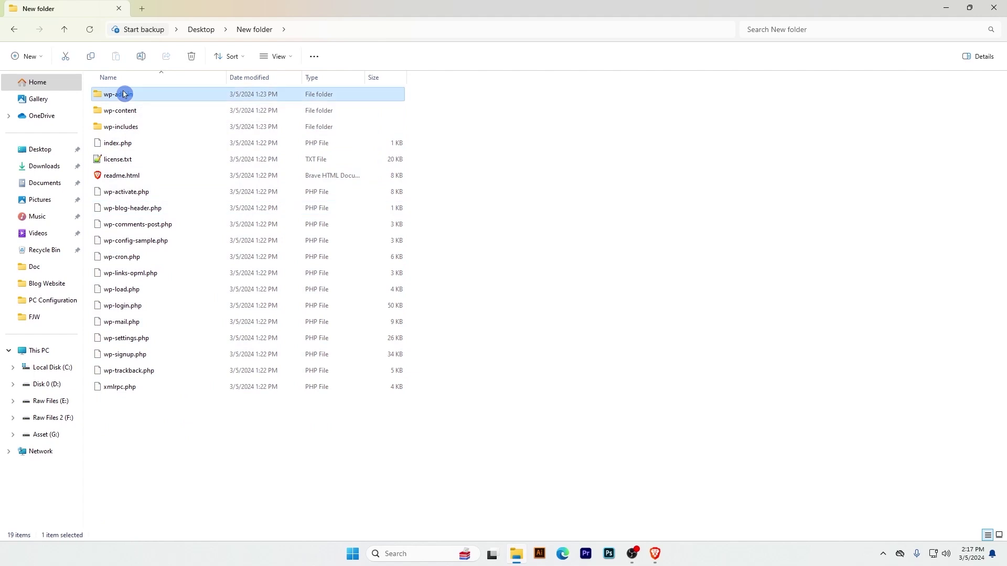
pyautogui.keyDown('ctrl'); pyautogui.click(121, 130); pyautogui.keyUp('ctrl')
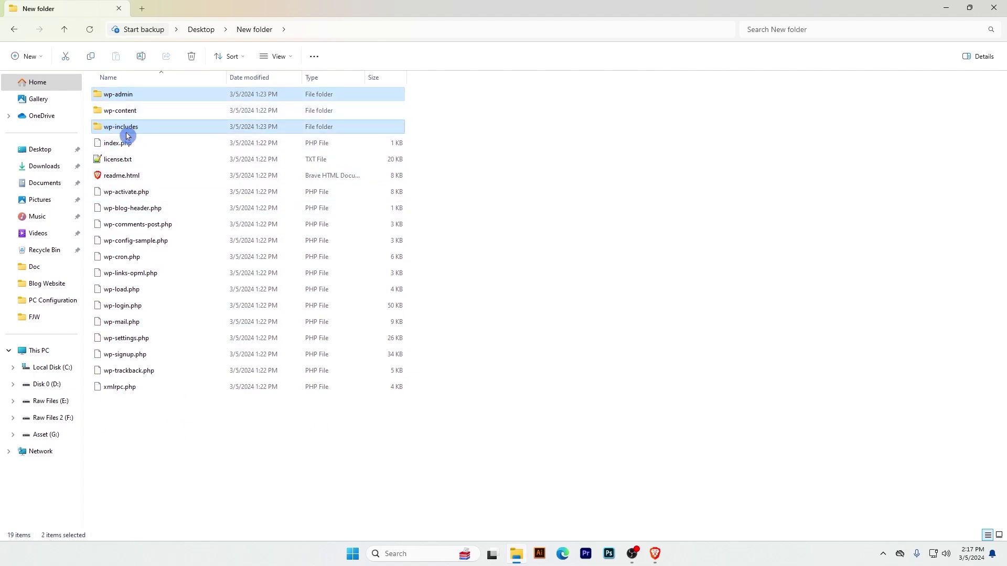
pyautogui.rightClick(128, 130)
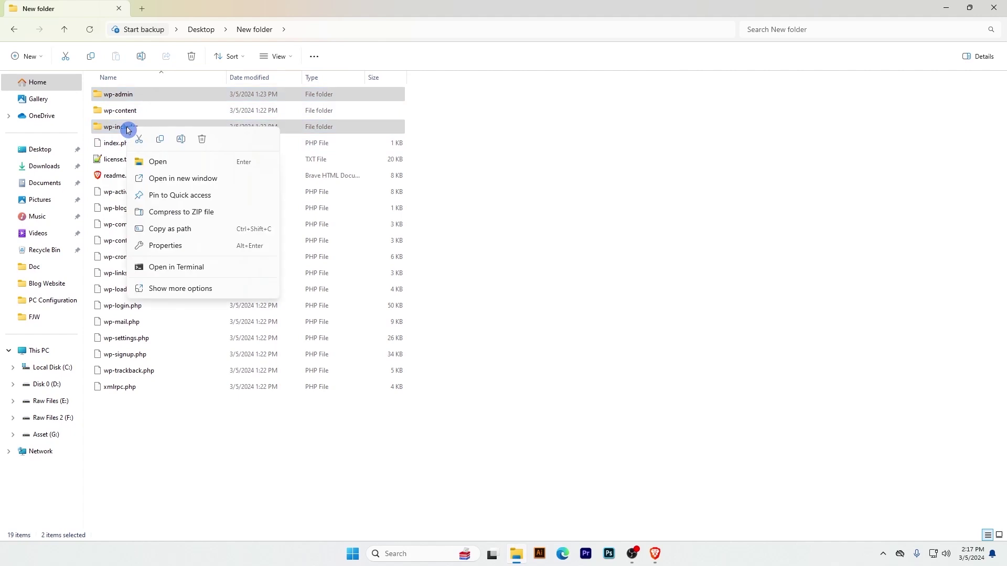
pyautogui.click(181, 289)
pyautogui.moveTo(247, 234)
pyautogui.click(354, 247)
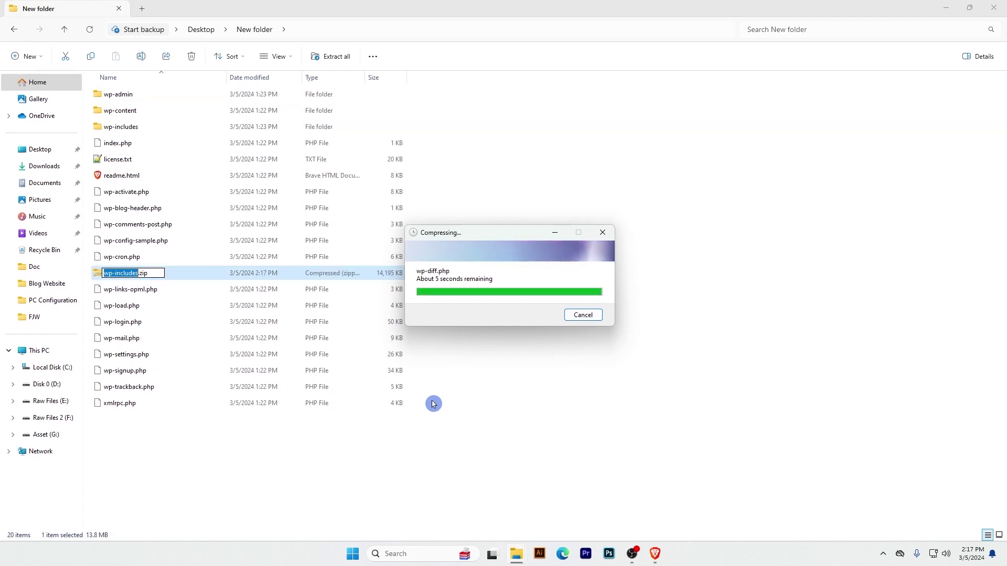
pyautogui.write('backup')
pyautogui.press('Return')
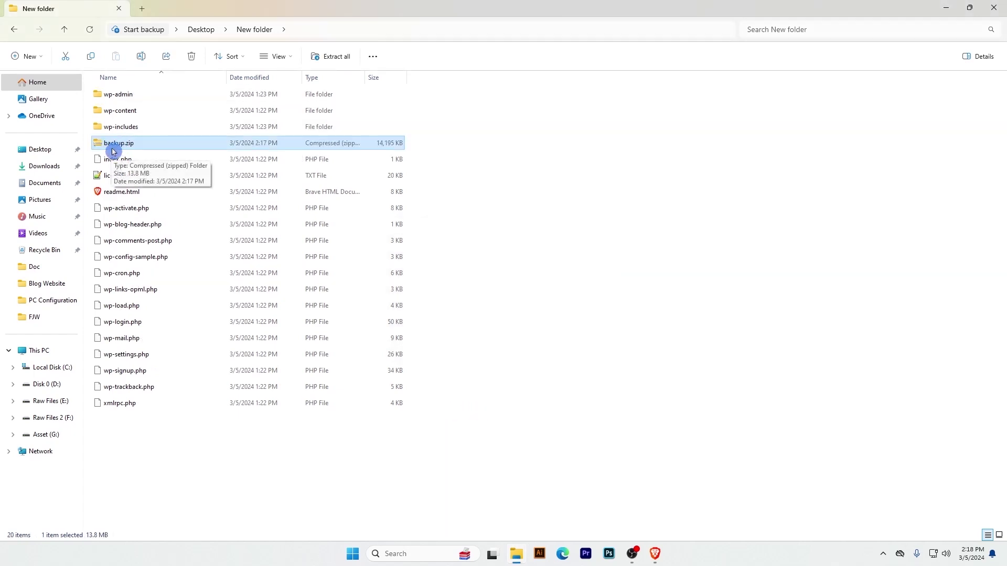
pyautogui.click(666, 559)
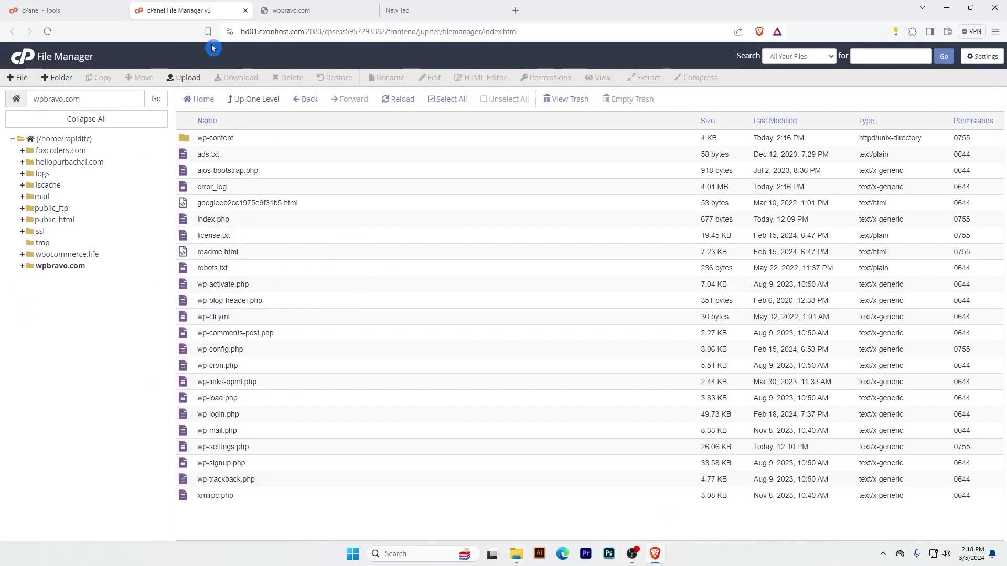
# Step: Upload backup.zip from the computer into the wpbravo.com folder
pyautogui.click(185, 78)
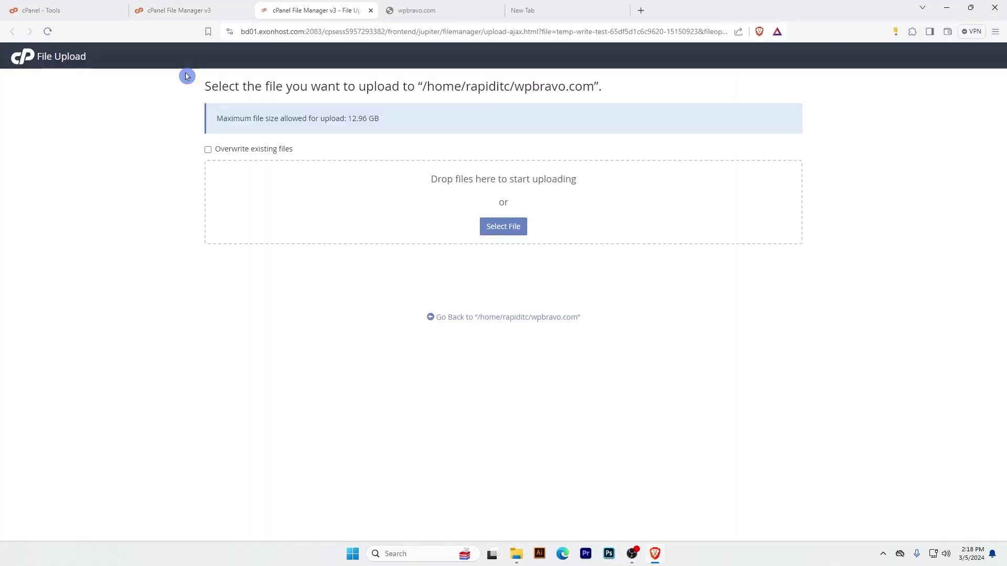
pyautogui.click(503, 227)
pyautogui.click(317, 238)
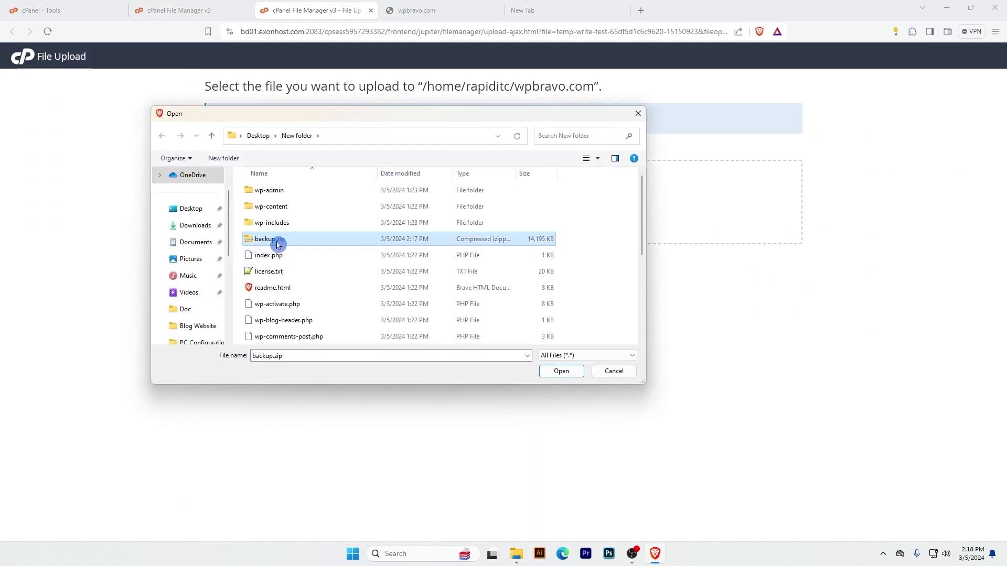
pyautogui.click(561, 372)
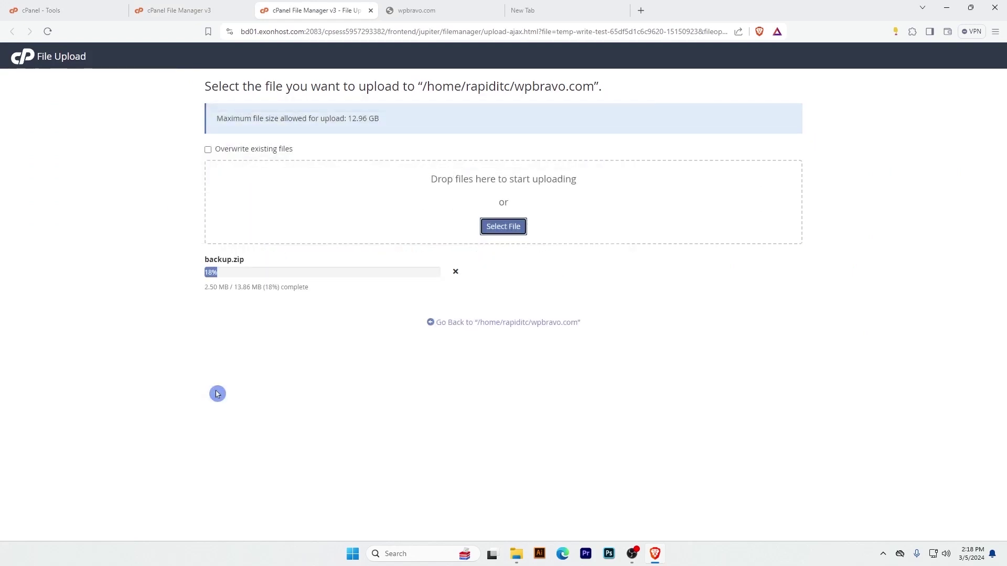
pyautogui.click(479, 324)
# Step: Extract backup.zip into the /wpbravo.com root
pyautogui.rightClick(194, 157)
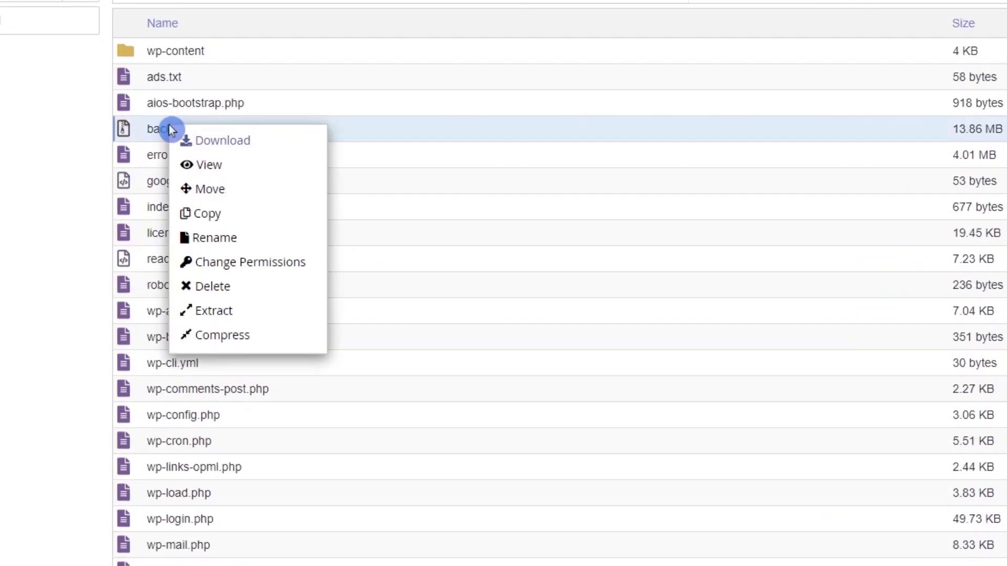
pyautogui.click(247, 311)
pyautogui.moveTo(602, 335); pyautogui.dragTo(499, 336)
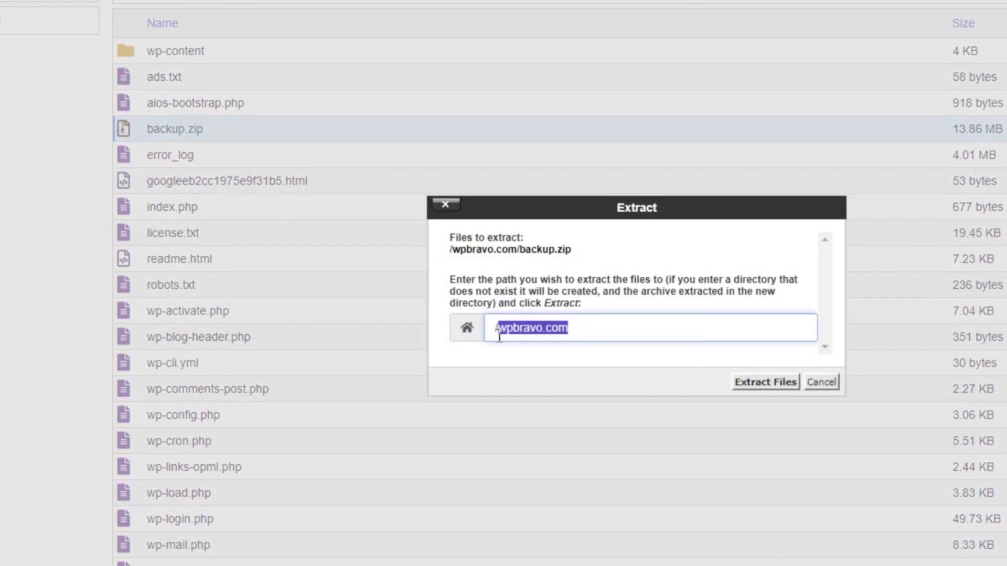
pyautogui.click(767, 382)
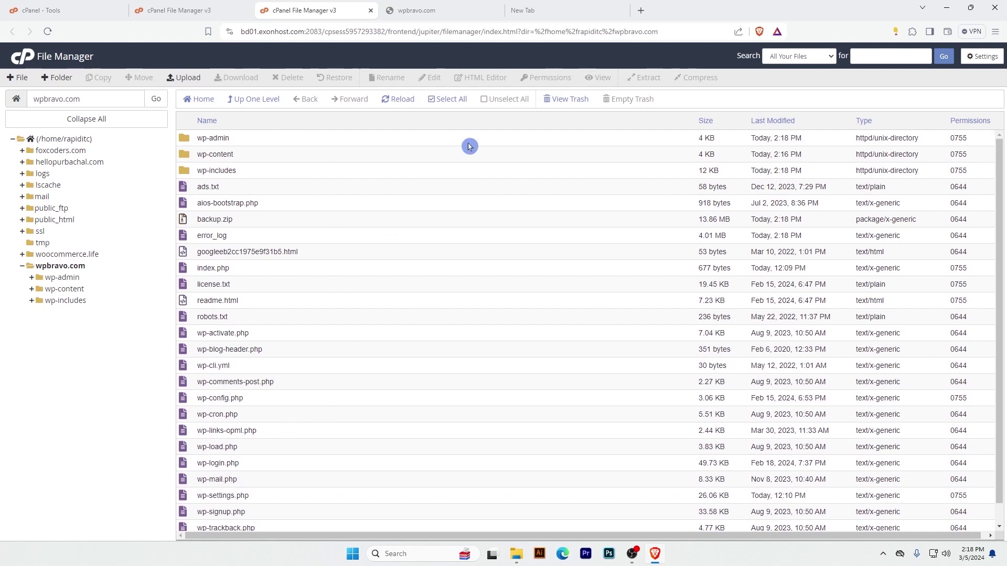
# Step: Reload the wpbravo.com site and confirm the Dashboard now loads
pyautogui.click(416, 10)
pyautogui.click(47, 32)
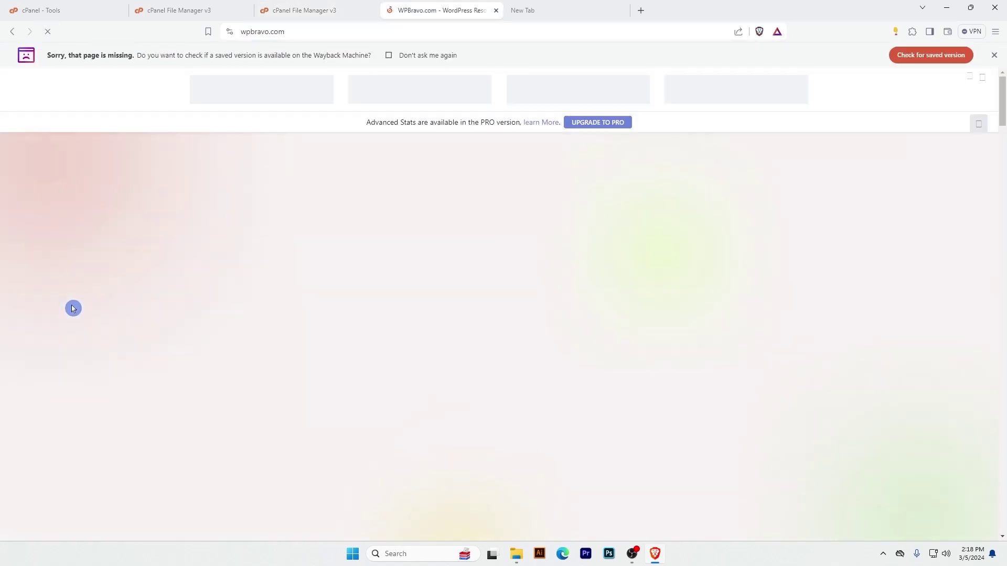
pyautogui.moveTo(1003, 108); pyautogui.dragTo(1003, 87)
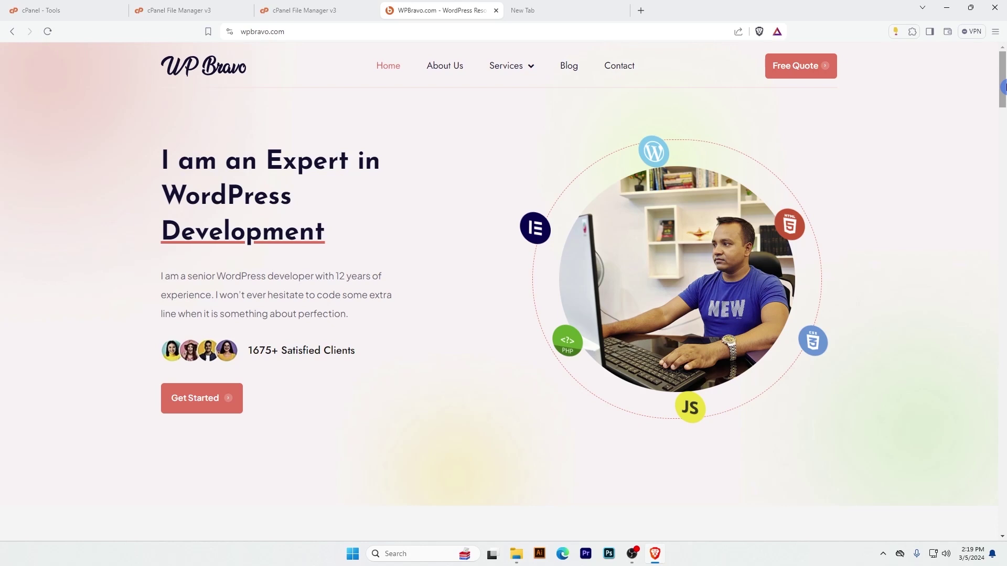
pyautogui.hotkey('ctrl', 'l')
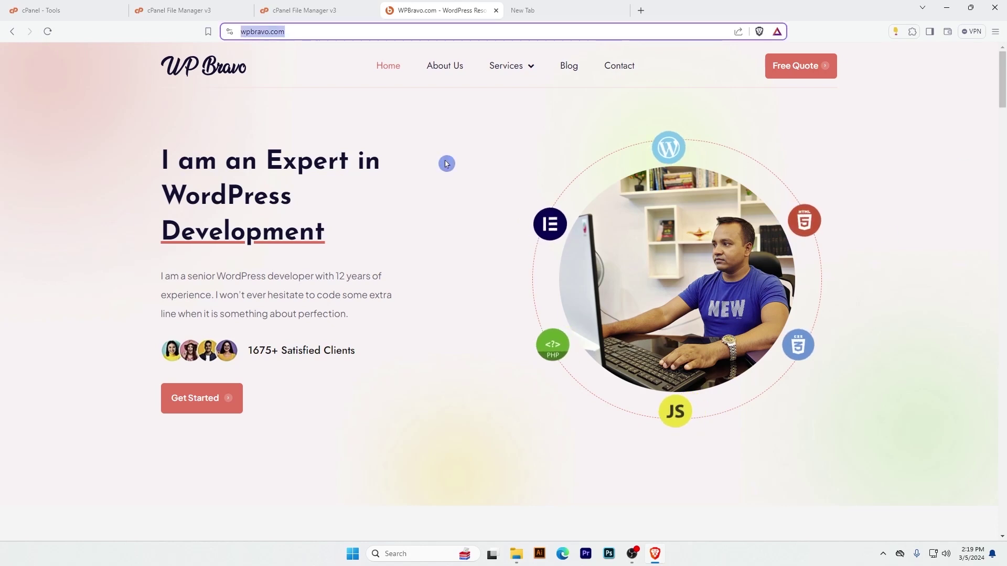
# Step: Move backup.zip from the wpbravo.com folder to the trash
pyautogui.click(294, 10)
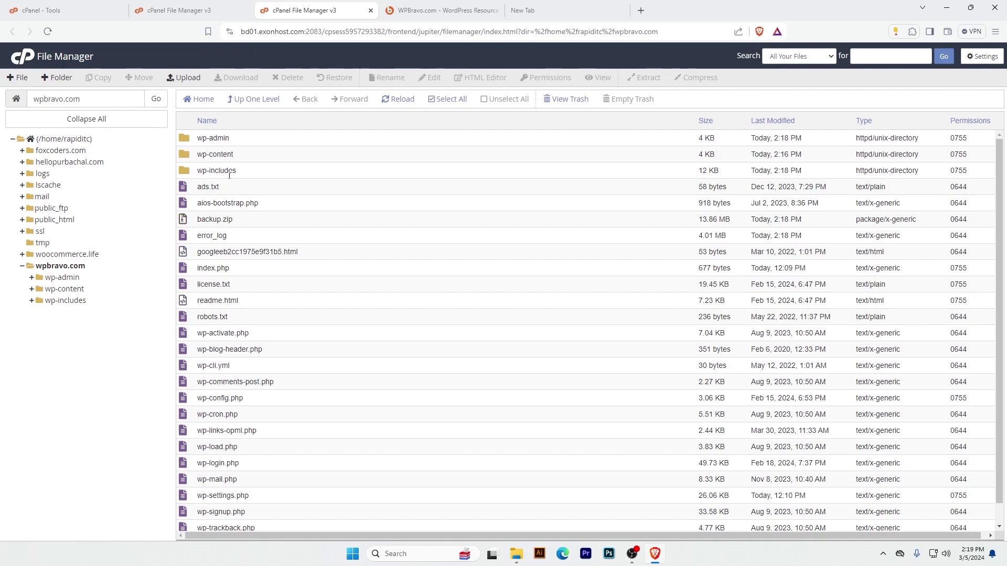
pyautogui.click(200, 218)
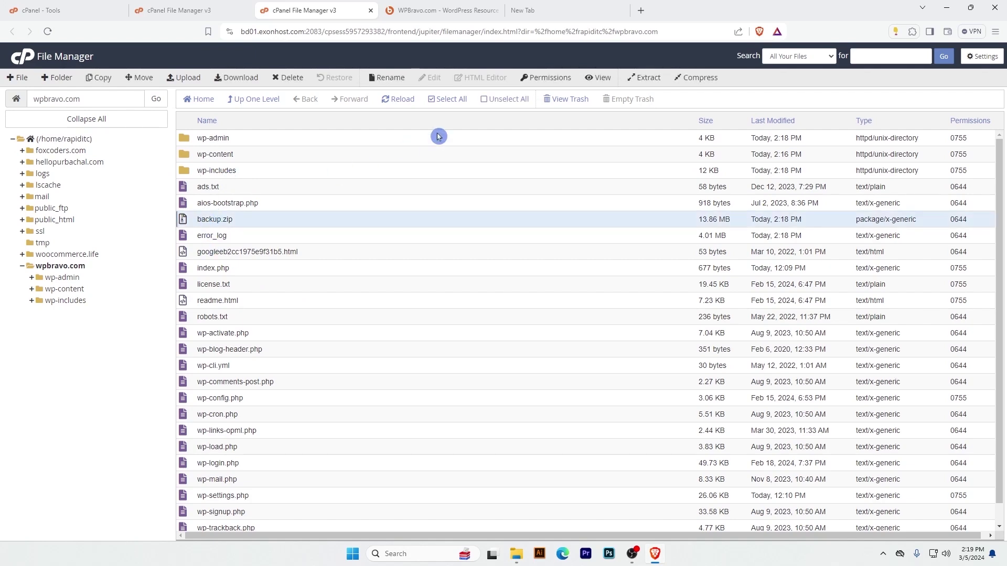
pyautogui.click(288, 78)
pyautogui.click(596, 330)
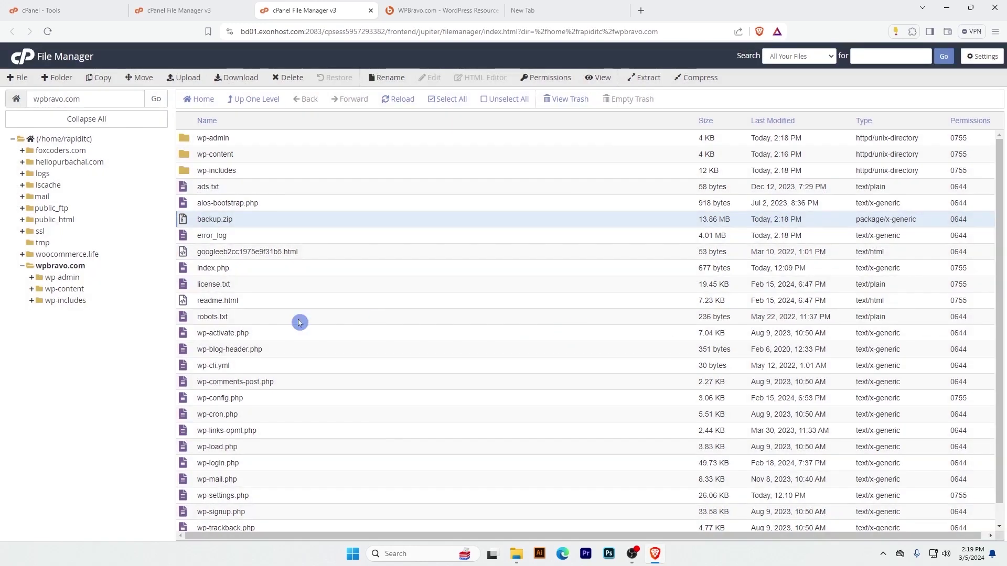
# Step: Recheck the live site, then open the wp-content folder in File Manager
pyautogui.click(475, 7)
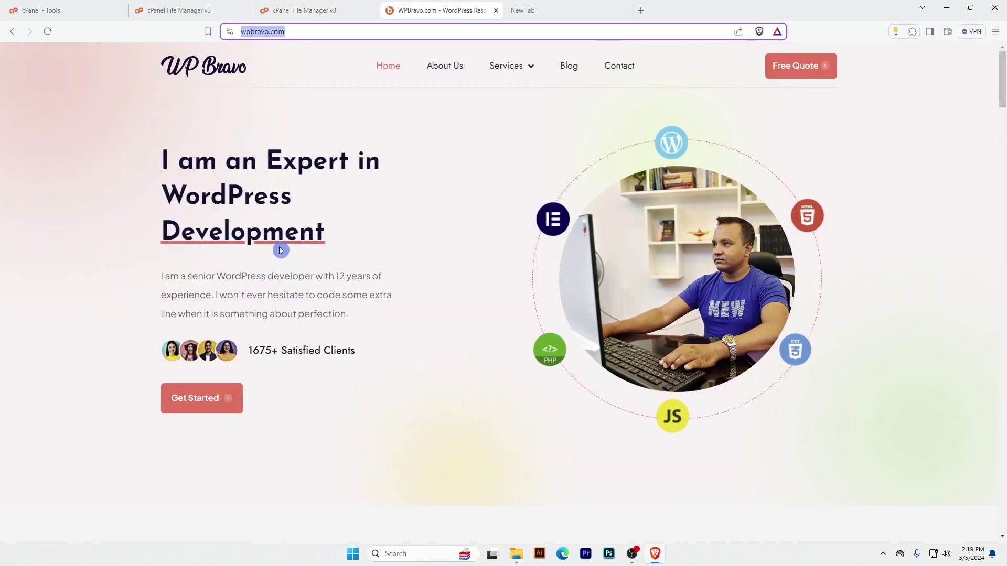
pyautogui.click(278, 9)
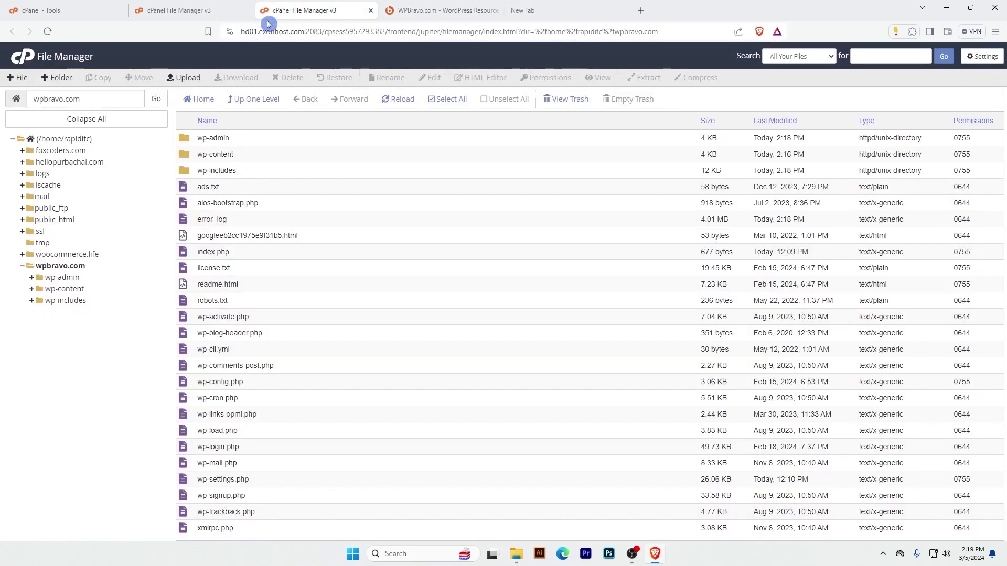
pyautogui.click(196, 152)
pyautogui.doubleClick(185, 155)
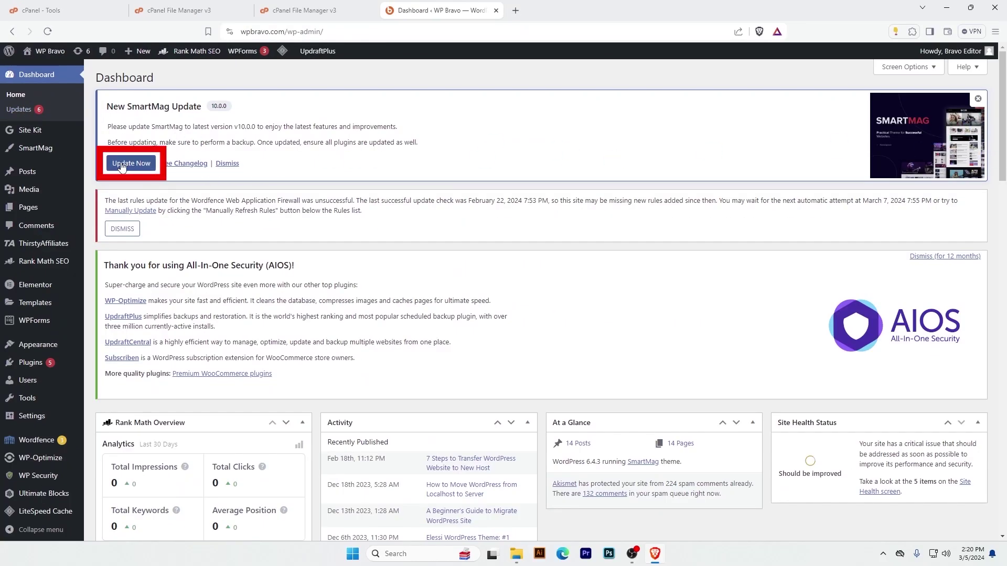
# Step: Update the SmartMag theme to its latest version and dismiss the Wordfence firewall notice
pyautogui.click(121, 166)
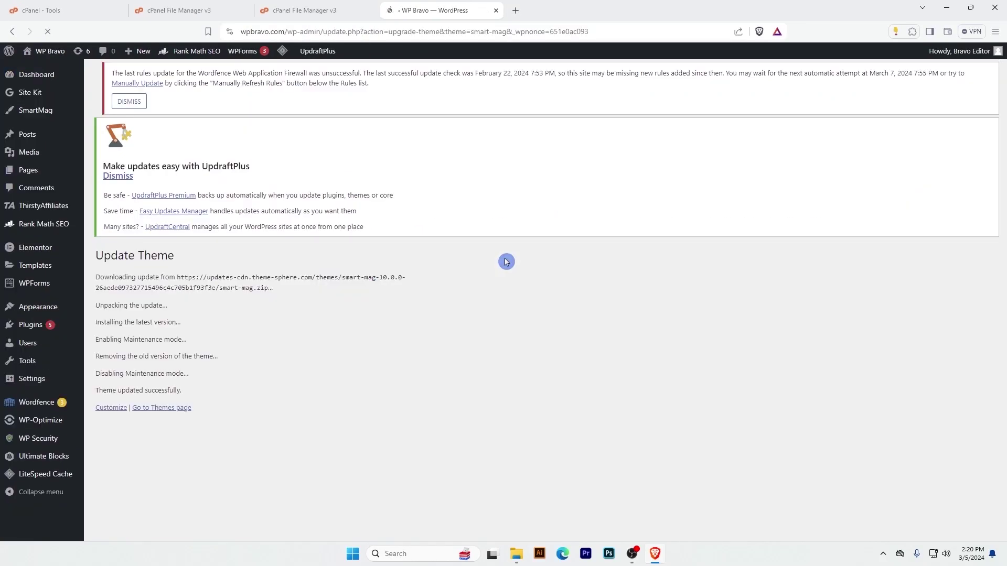
pyautogui.click(124, 152)
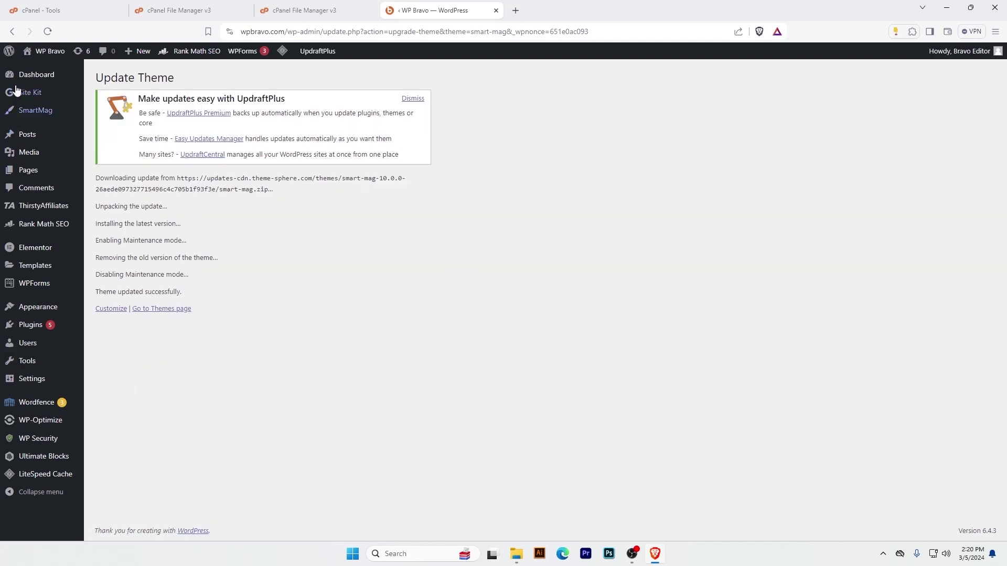
pyautogui.moveTo(36, 75)
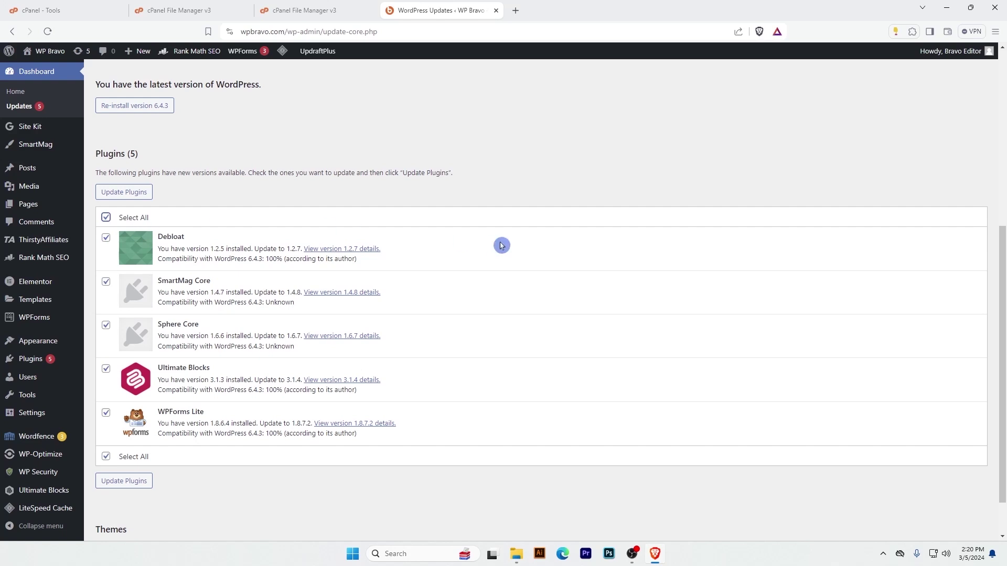
# Step: Update all five outdated plugins and dismiss the Wordfence notices
pyautogui.click(124, 192)
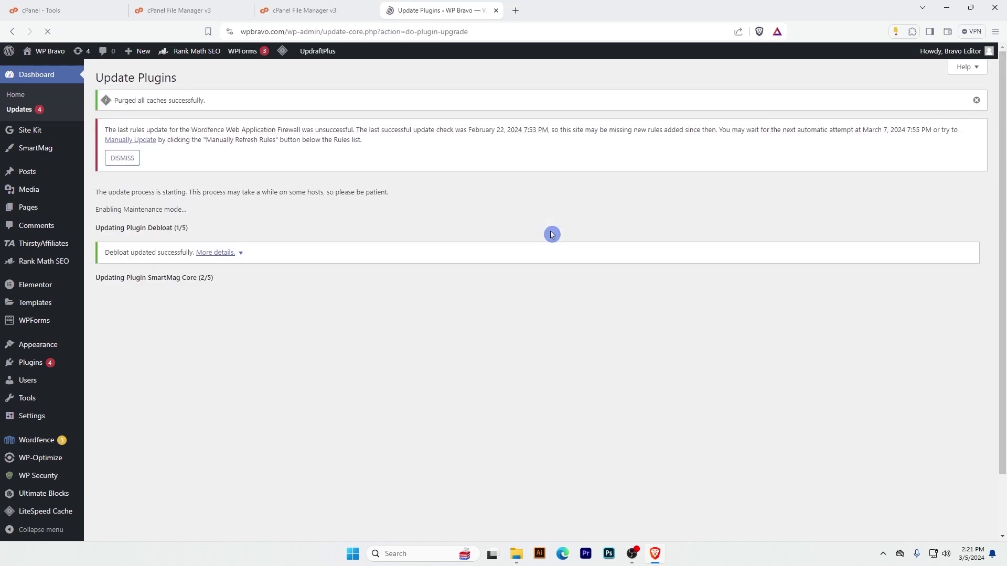
pyautogui.click(143, 157)
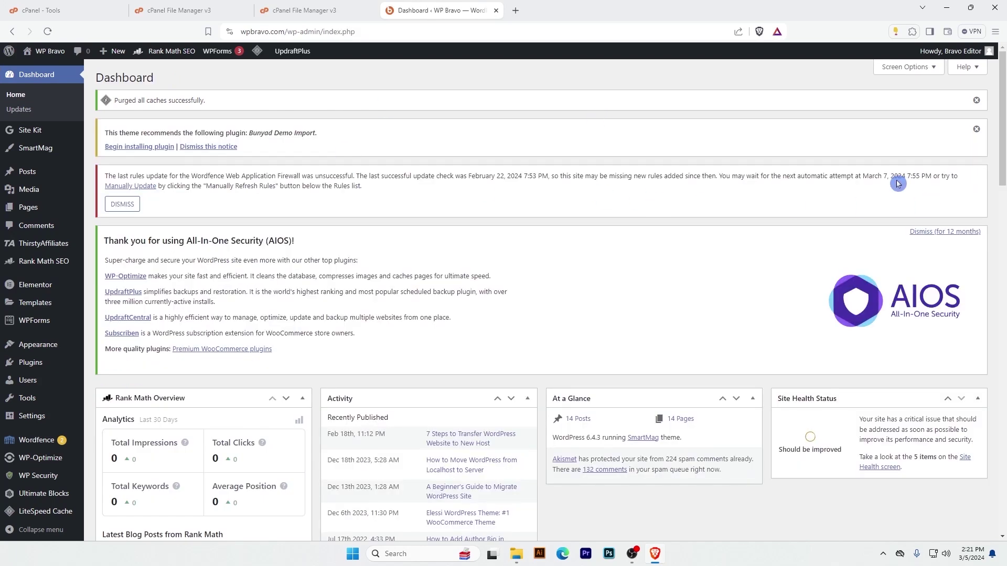
pyautogui.click(134, 205)
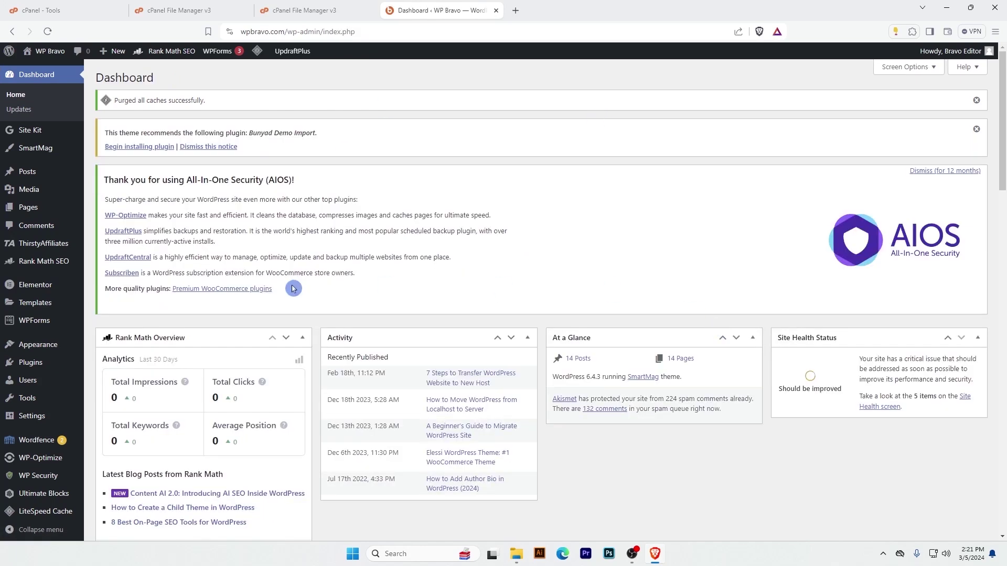
pyautogui.click(113, 367)
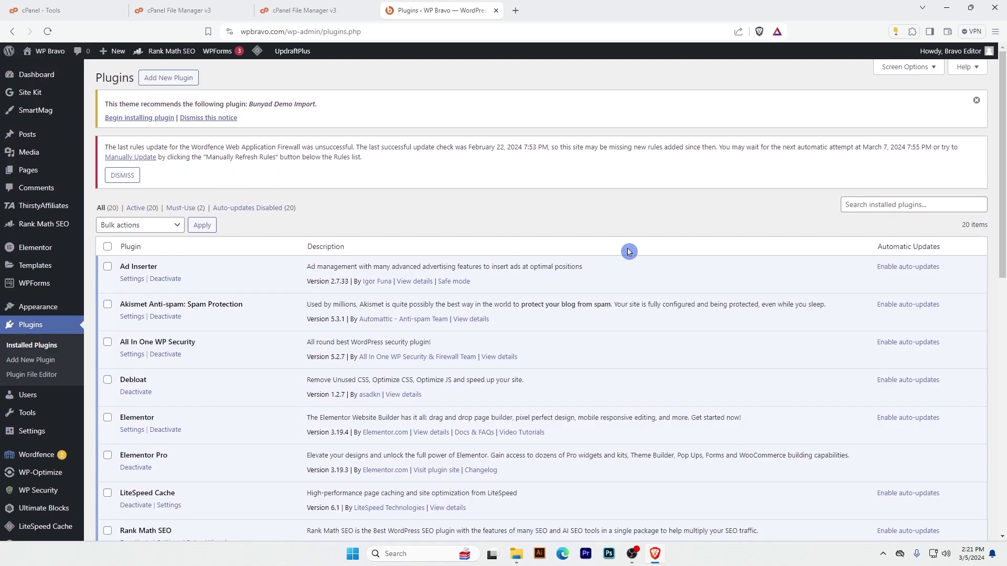
# Step: Deactivate All In One WP Security, then delete it along with its data
pyautogui.scroll(-4, 412, 379)
pyautogui.scroll(-5, 411, 380)
pyautogui.scroll(10, 412, 380)
pyautogui.moveTo(231, 350); pyautogui.dragTo(134, 342)
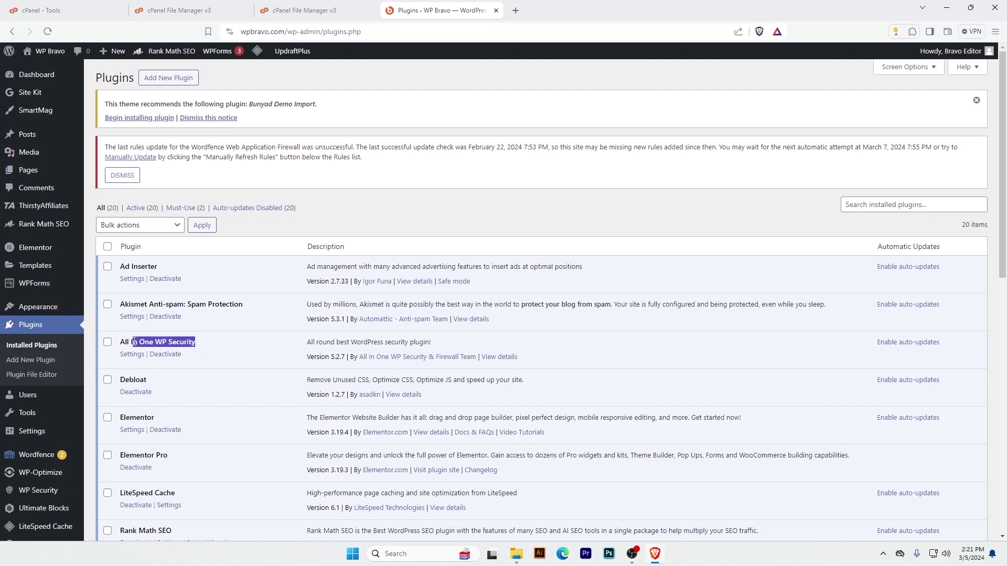
pyautogui.click(158, 355)
pyautogui.click(158, 458)
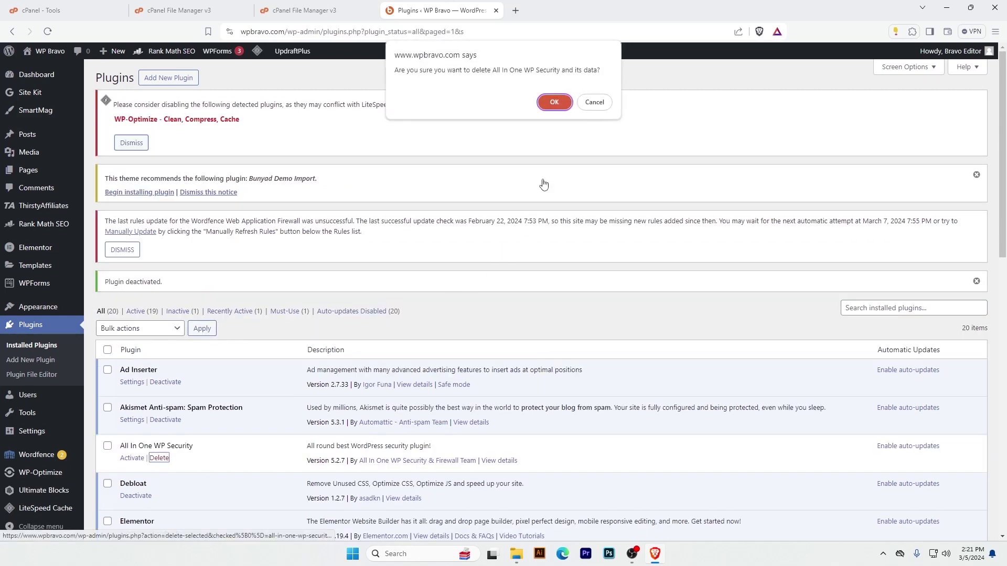
pyautogui.click(554, 102)
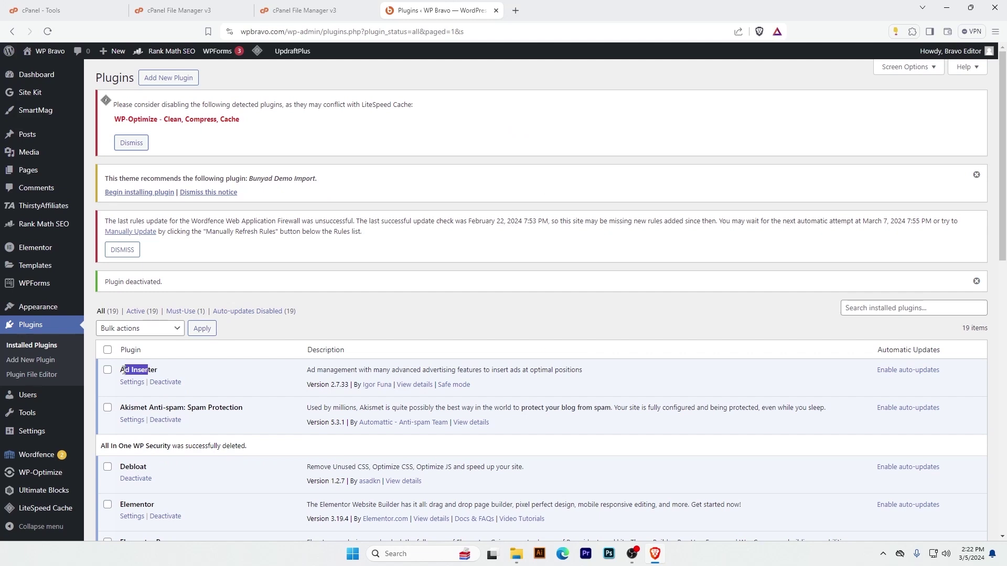
# Step: Review the remaining plugins, highlighting Akismet Anti-spam and SmartMag Core
pyautogui.doubleClick(165, 408)
pyautogui.scroll(-3, 158, 367)
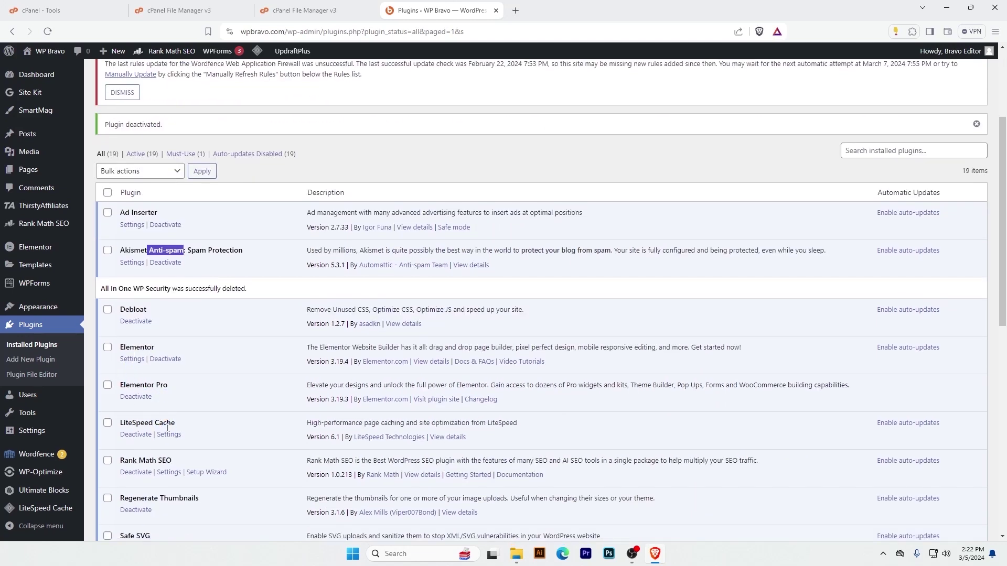
pyautogui.moveTo(167, 428); pyautogui.dragTo(141, 423)
pyautogui.scroll(-2, 141, 417)
pyautogui.moveTo(184, 394); pyautogui.dragTo(148, 395)
pyautogui.scroll(-2, 213, 397)
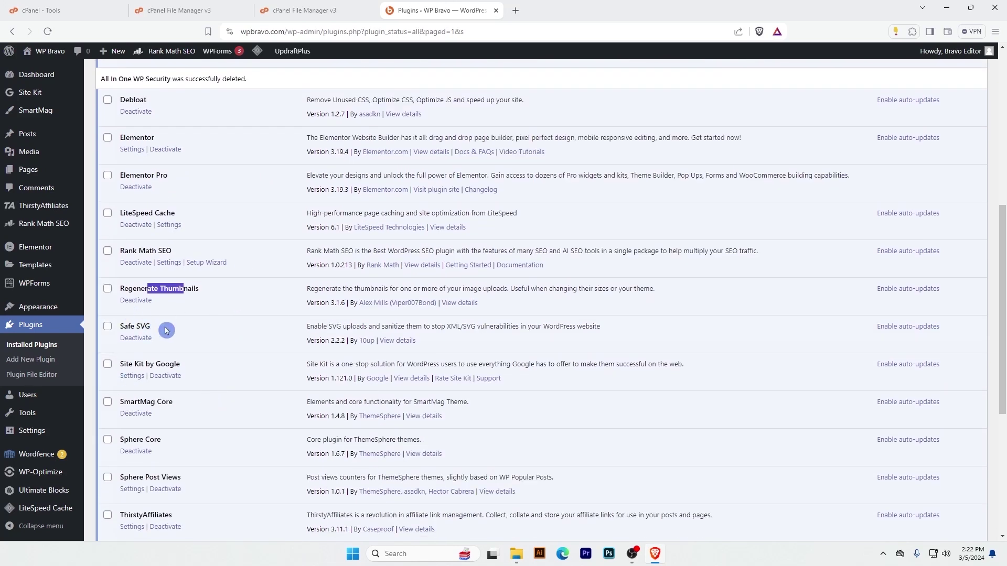
pyautogui.moveTo(157, 329); pyautogui.dragTo(124, 327)
pyautogui.scroll(-1, 226, 375)
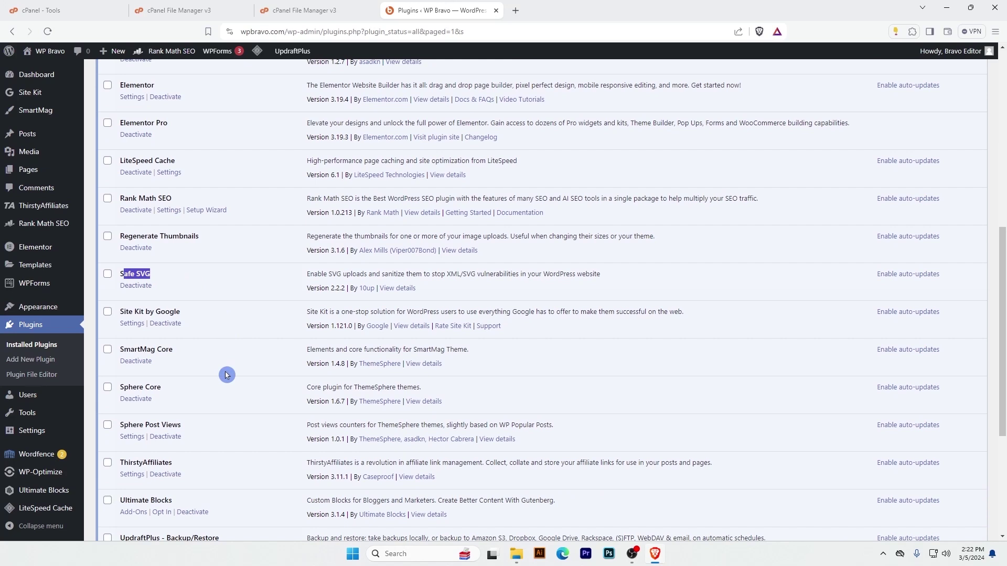
pyautogui.moveTo(155, 350); pyautogui.dragTo(140, 350)
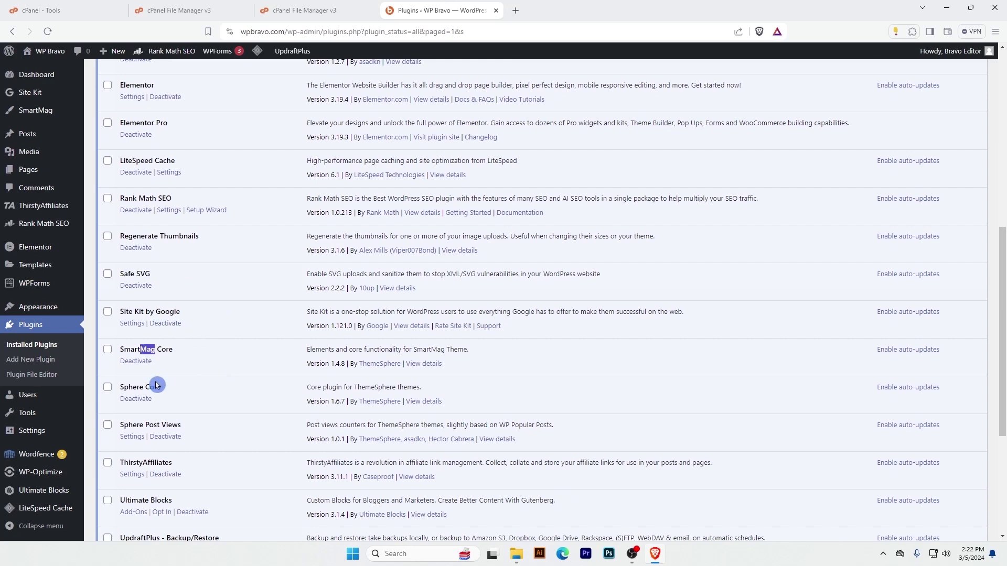
# Step: Highlight ThirstyAffiliates, Ultimate Blocks, UpdraftPlus and Wordfence Security, then dismiss the WP-Optimize conflict warning
pyautogui.moveTo(152, 427); pyautogui.dragTo(136, 425)
pyautogui.scroll(-3, 126, 367)
pyautogui.moveTo(165, 305); pyautogui.dragTo(127, 305)
pyautogui.moveTo(161, 343); pyautogui.dragTo(132, 340)
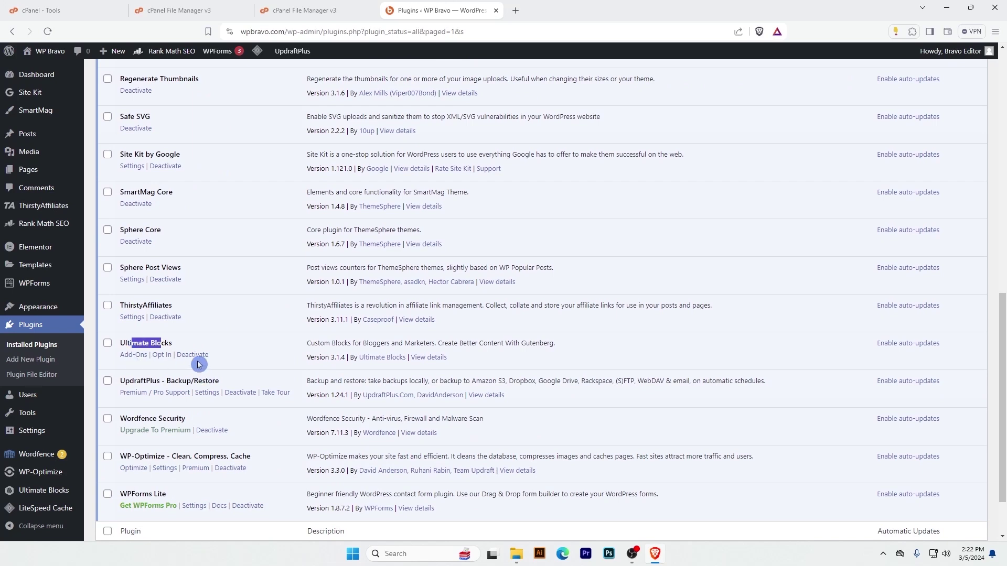
pyautogui.moveTo(164, 382); pyautogui.dragTo(130, 382)
pyautogui.moveTo(167, 419); pyautogui.dragTo(141, 415)
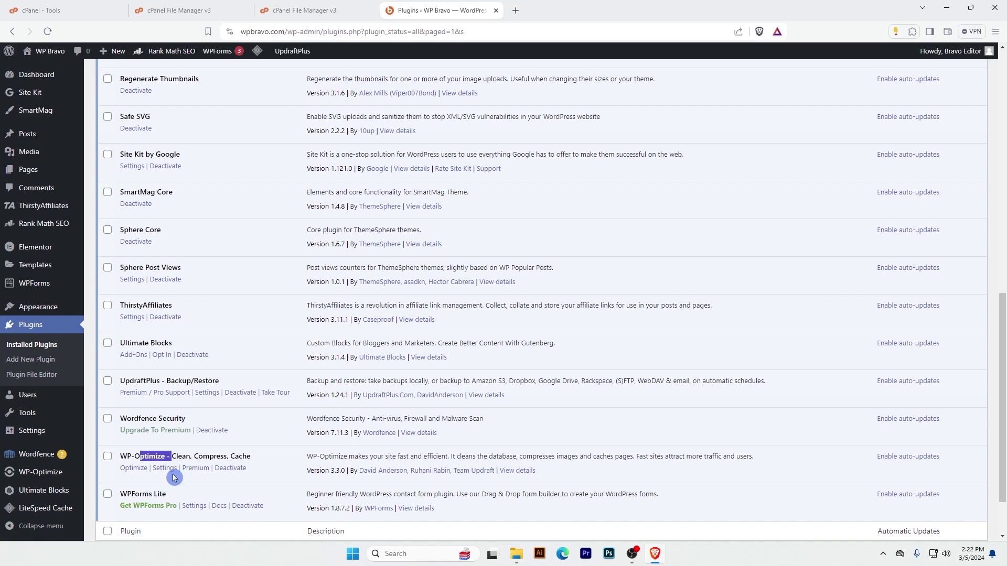
pyautogui.scroll(-2, 399, 409)
pyautogui.scroll(12, 193, 423)
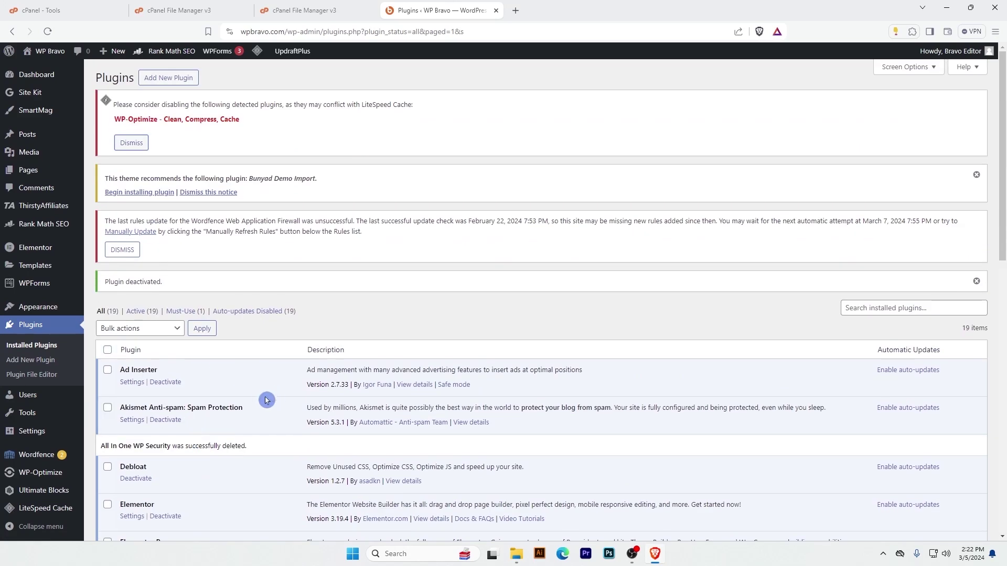
pyautogui.click(131, 143)
pyautogui.moveTo(49, 310)
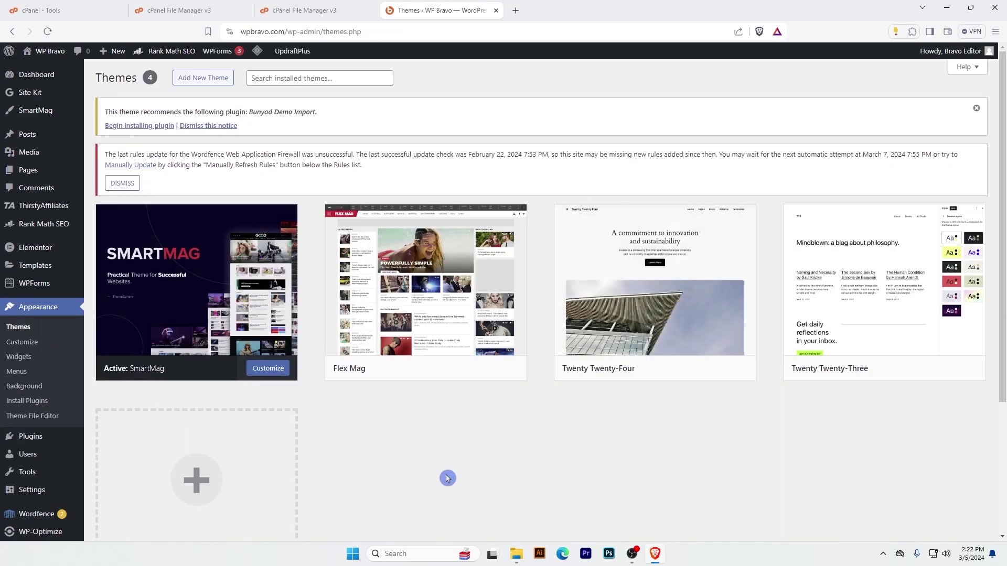
# Step: Scroll to Broken Themes and highlight q7q2n0os with its missing-stylesheet description
pyautogui.scroll(-2, 491, 353)
pyautogui.scroll(-5, 491, 353)
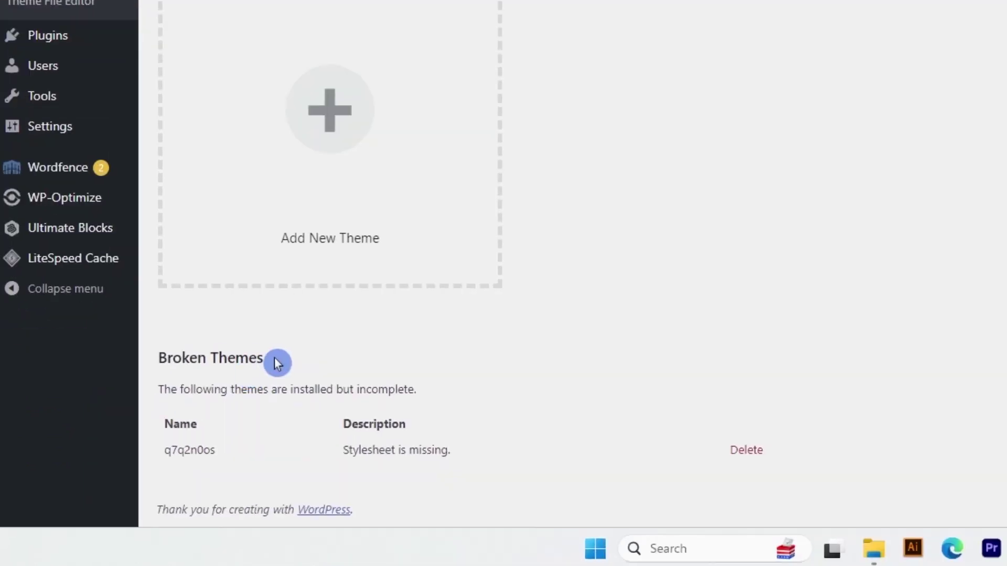
pyautogui.moveTo(271, 359); pyautogui.dragTo(147, 359)
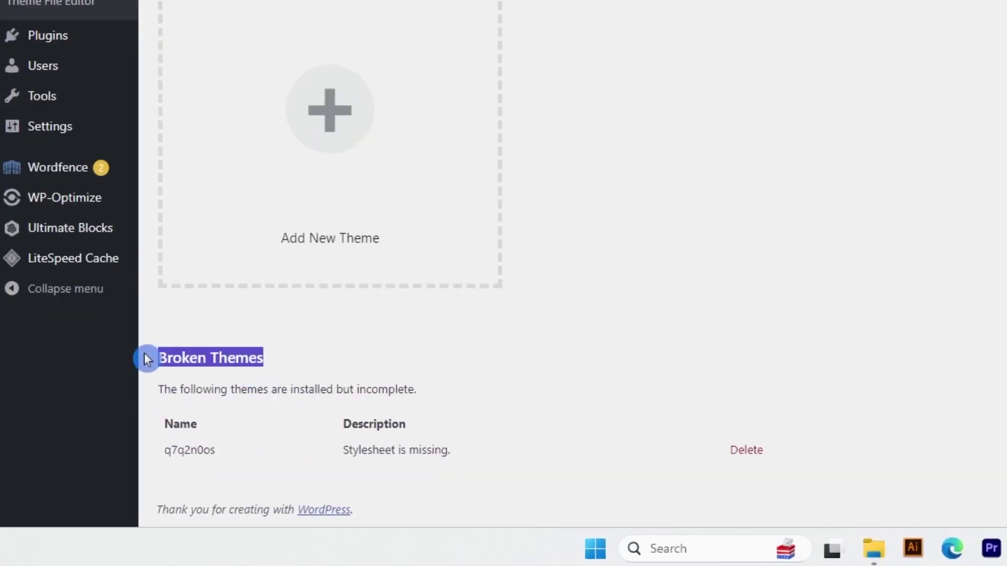
pyautogui.moveTo(216, 453); pyautogui.dragTo(160, 455)
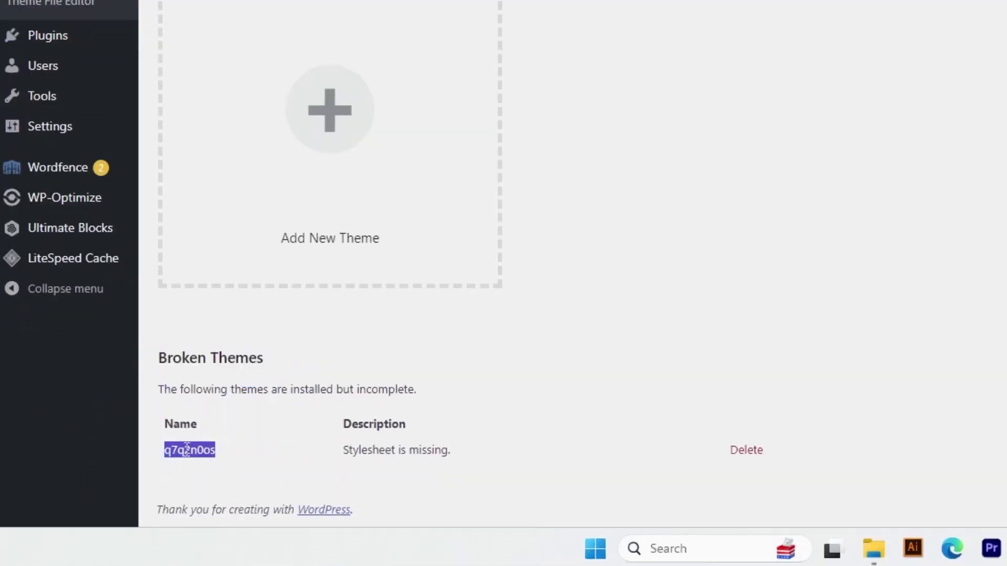
pyautogui.moveTo(433, 451); pyautogui.dragTo(353, 449)
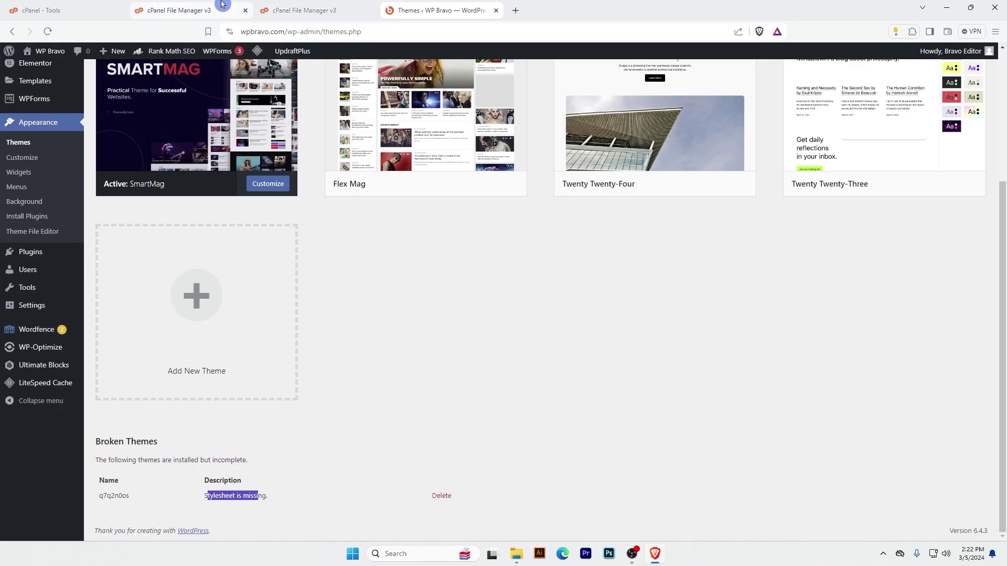
pyautogui.click(293, 10)
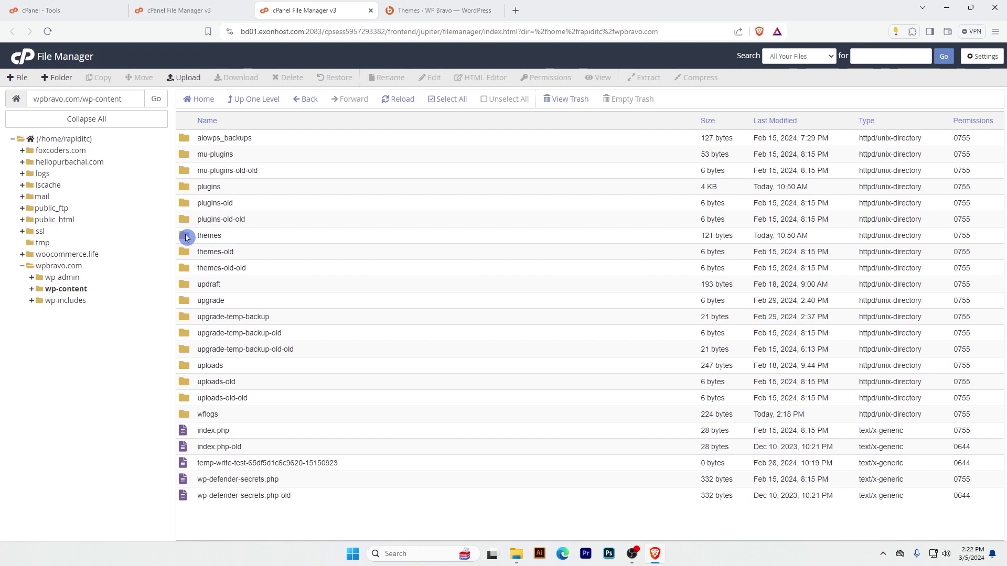
# Step: Open Q.js.php from wp-content/themes/q7q2n0os in the code editor
pyautogui.doubleClick(188, 238)
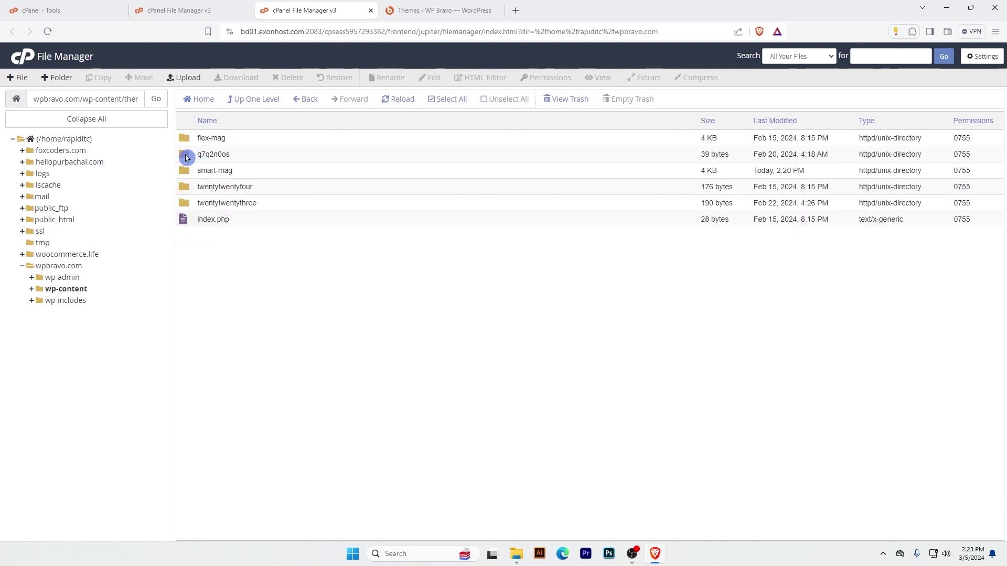
pyautogui.click(187, 158)
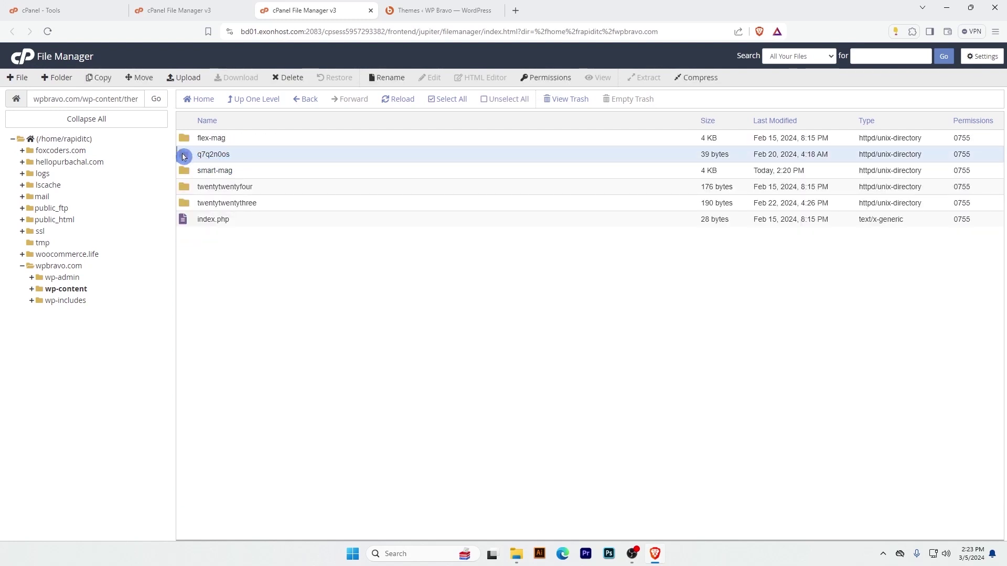
pyautogui.doubleClick(184, 157)
pyautogui.click(210, 154)
pyautogui.rightClick(209, 156)
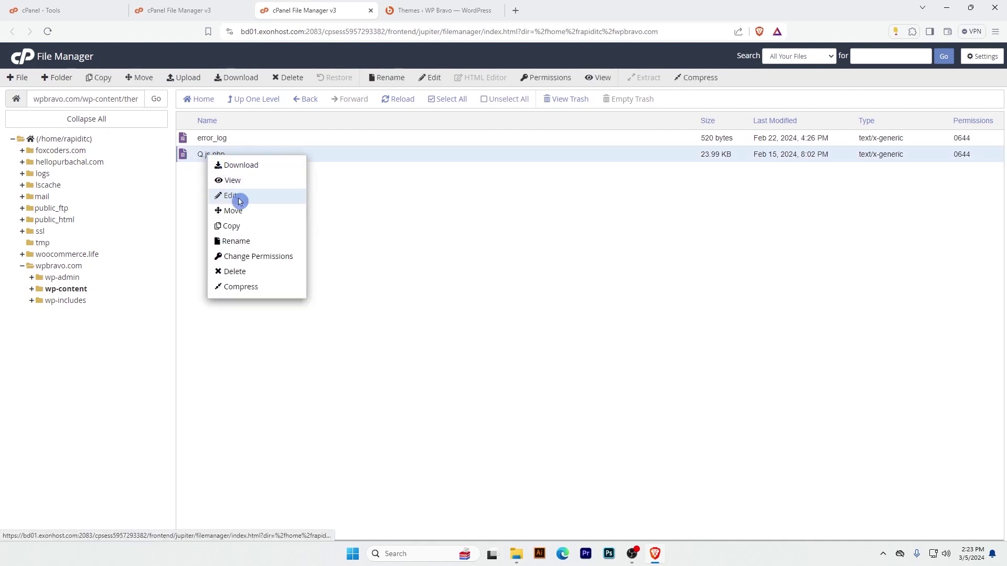
pyautogui.click(231, 196)
pyautogui.click(598, 372)
# Step: Review the Q.js.php code, close the editor, and return to the themes listing
pyautogui.scroll(-10, 133, 288)
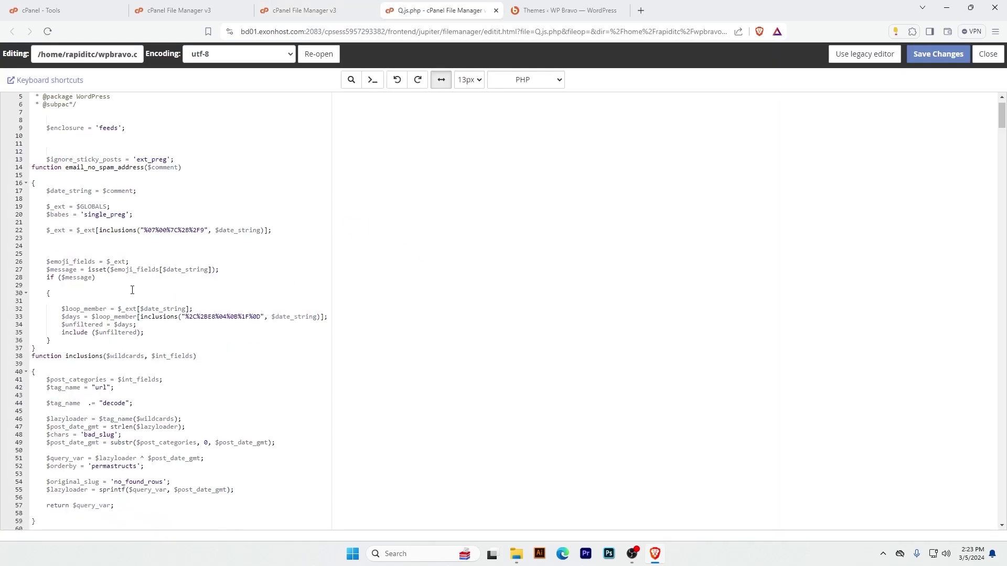
pyautogui.scroll(-15, 158, 325)
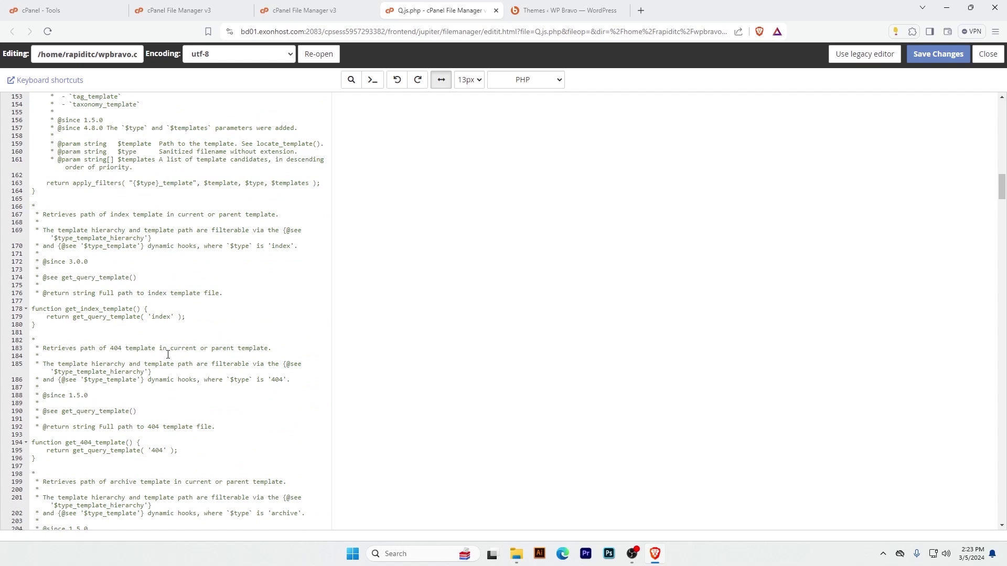
pyautogui.hotkey('ctrl', 'w')
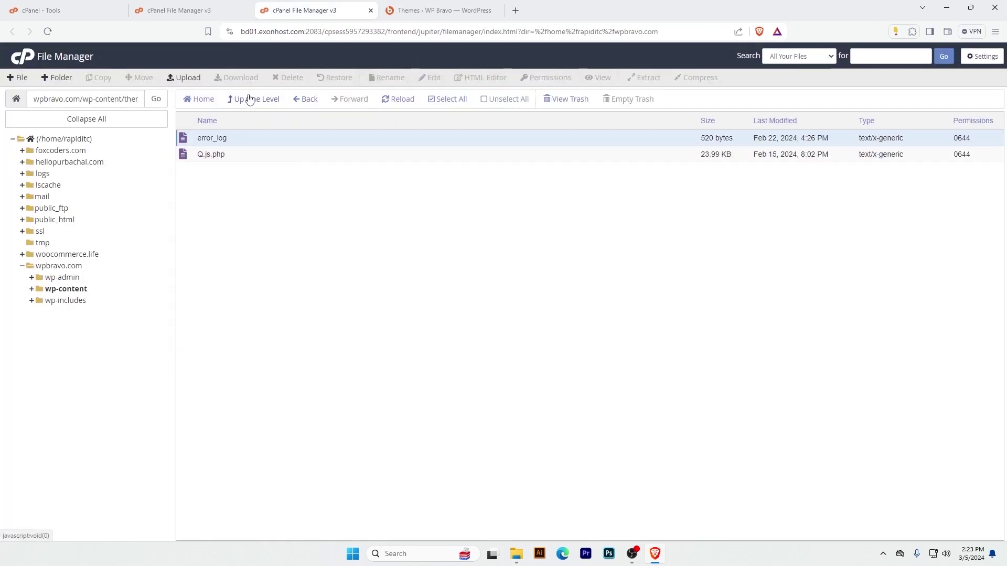
pyautogui.click(250, 100)
pyautogui.click(187, 156)
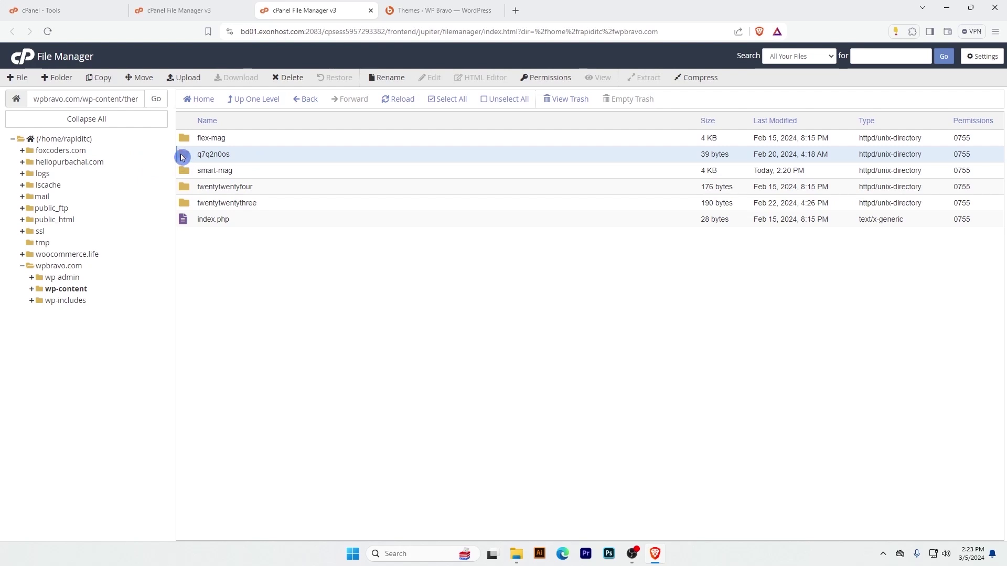
# Step: Trash the q7q2n0os folder, empty the whole trash, and go back up to wp-content
pyautogui.click(288, 79)
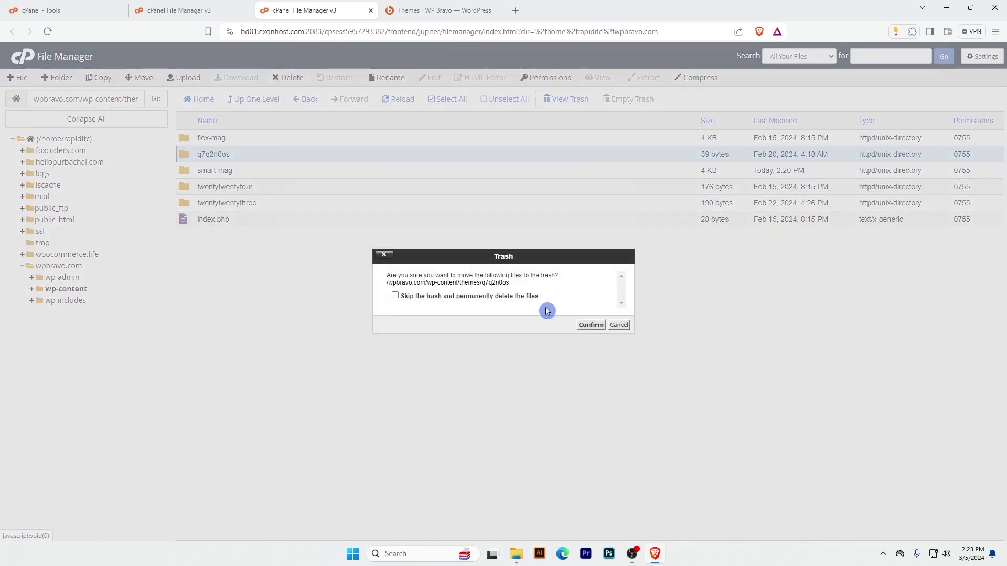
pyautogui.click(590, 326)
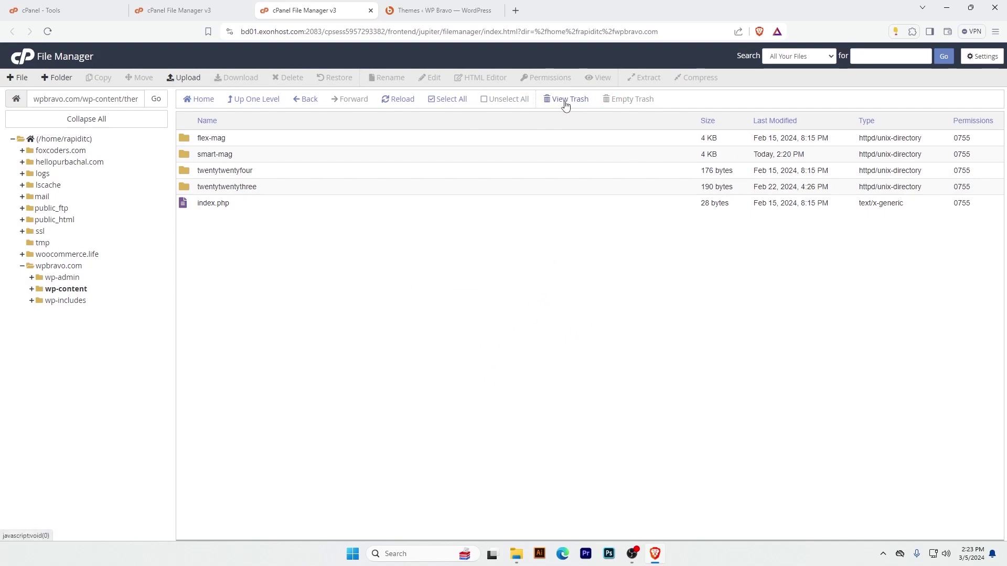
pyautogui.click(566, 102)
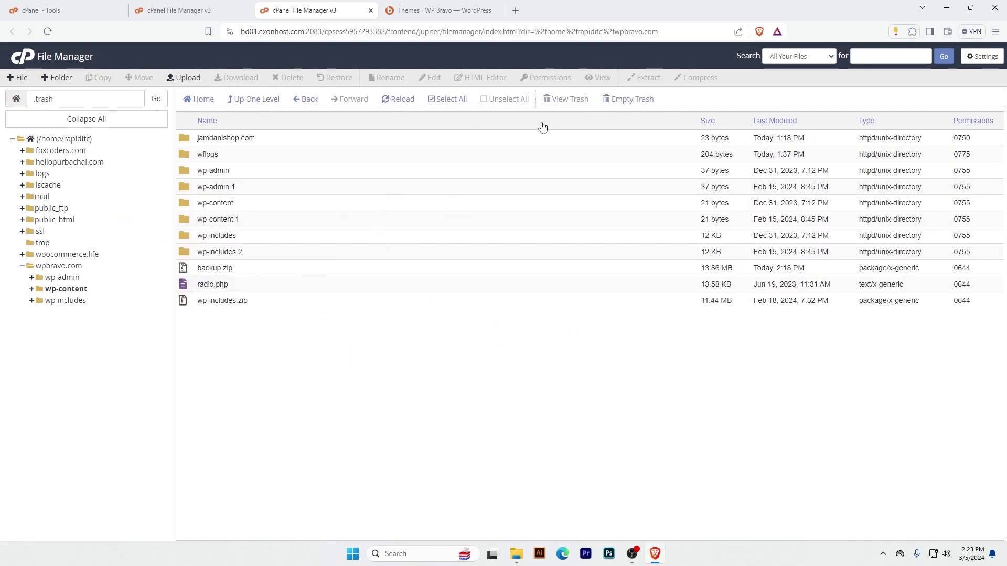
pyautogui.click(448, 99)
pyautogui.click(632, 99)
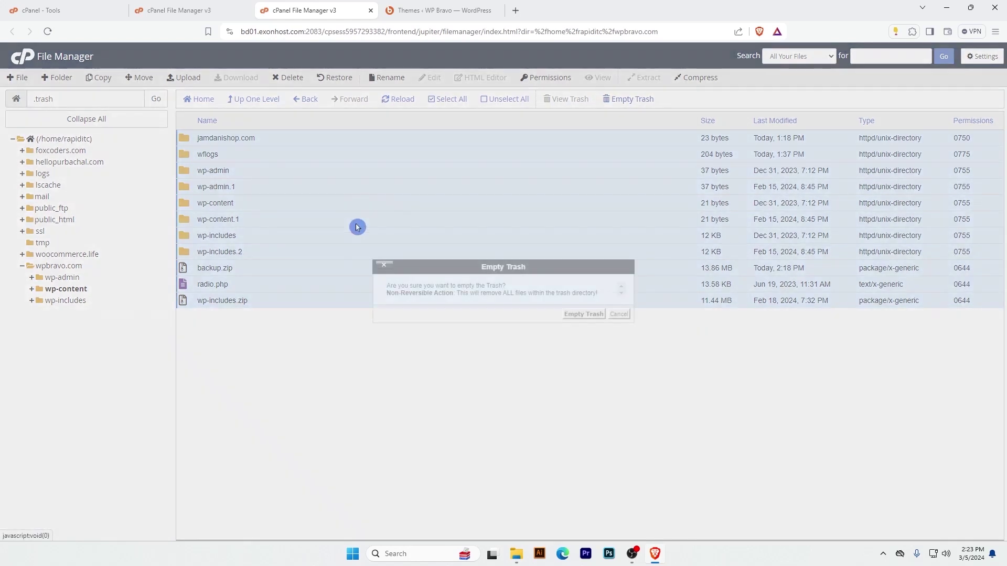
pyautogui.click(583, 314)
pyautogui.click(257, 99)
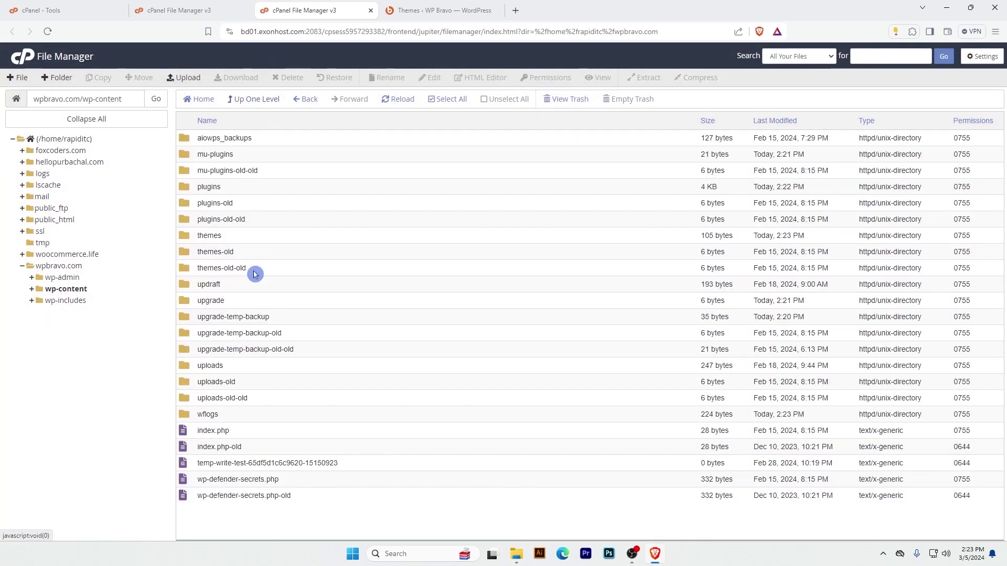
# Step: Select mu-plugins-old-old, plugins-old, plugins-old-old, themes-old and themes-old-old and move them to trash
pyautogui.click(185, 191)
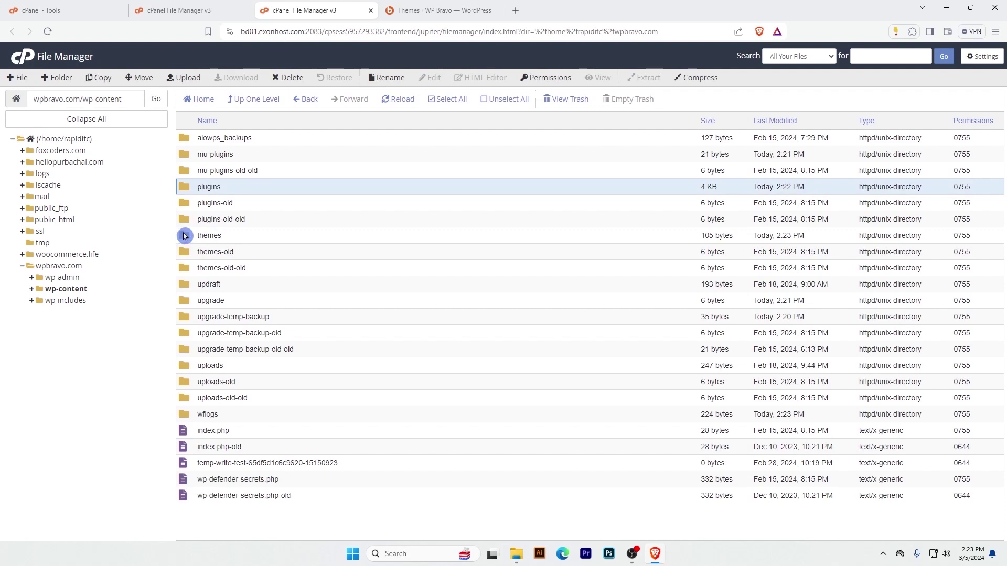
pyautogui.keyDown('ctrl'); pyautogui.click(217, 236); pyautogui.keyUp('ctrl')
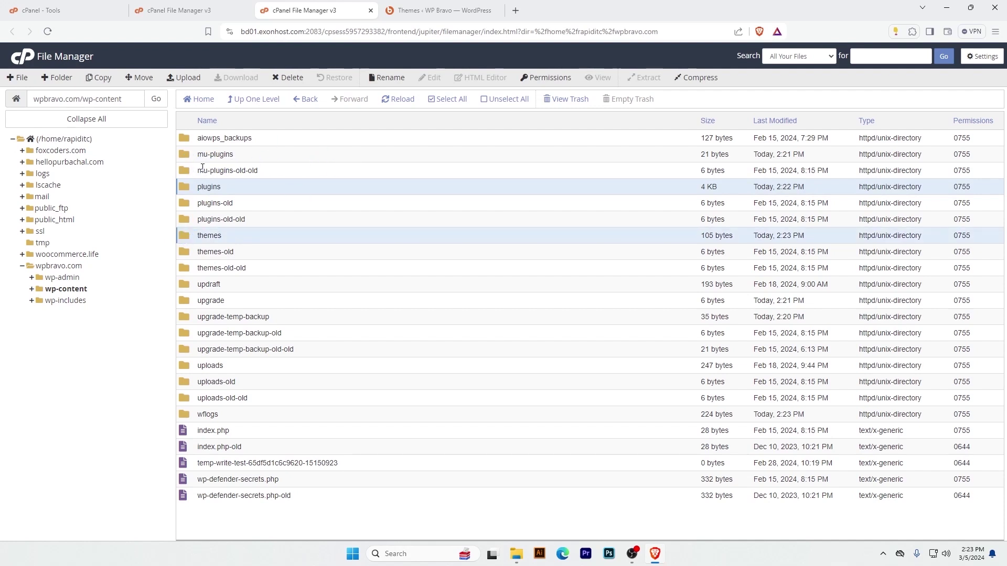
pyautogui.click(186, 171)
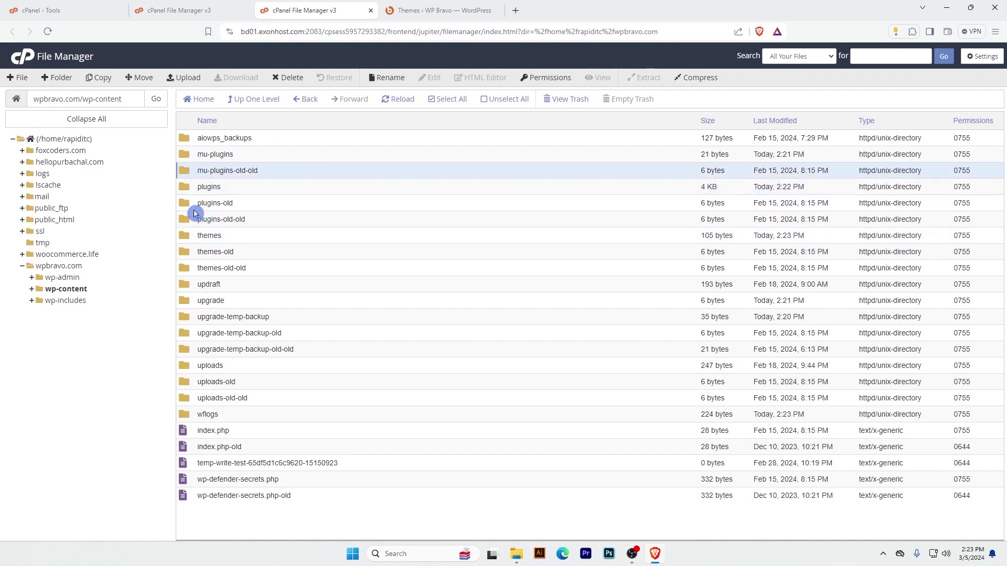
pyautogui.keyDown('ctrl'); pyautogui.click(186, 205); pyautogui.keyUp('ctrl')
pyautogui.keyDown('ctrl'); pyautogui.click(185, 220); pyautogui.keyUp('ctrl')
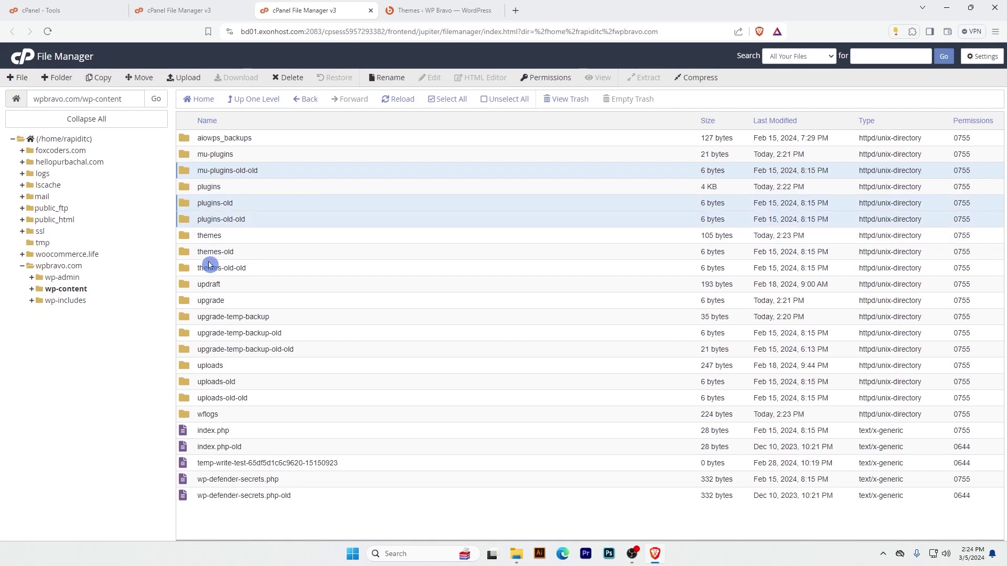
pyautogui.keyDown('ctrl'); pyautogui.click(183, 256); pyautogui.keyUp('ctrl')
pyautogui.keyDown('ctrl'); pyautogui.click(186, 269); pyautogui.keyUp('ctrl')
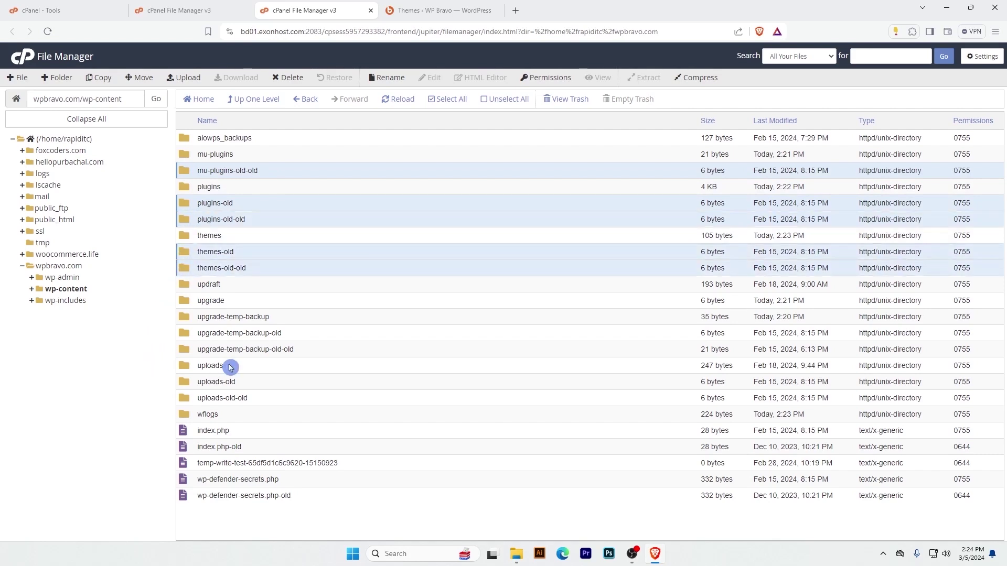
pyautogui.click(291, 79)
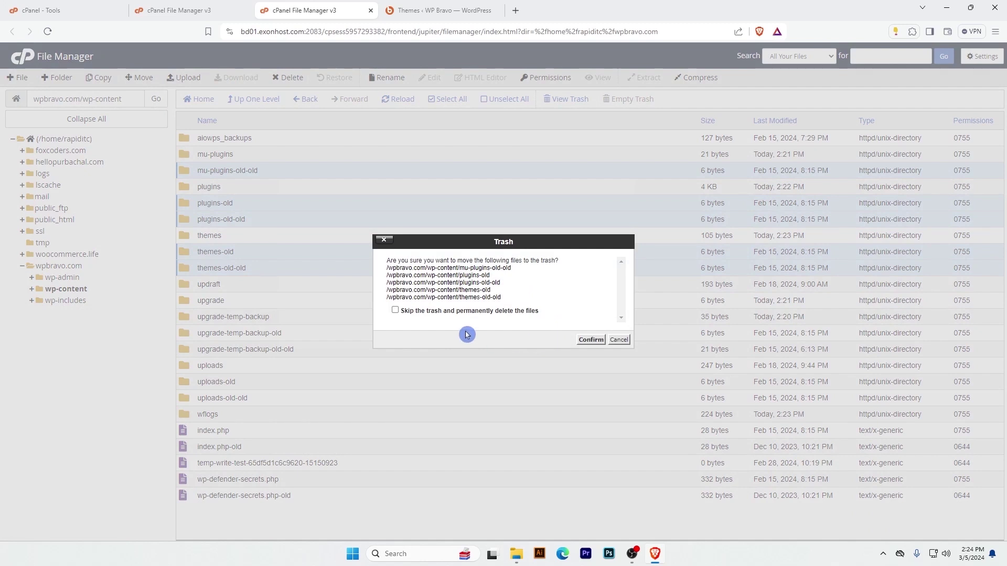
pyautogui.click(591, 339)
pyautogui.keyDown('ctrl'); pyautogui.click(187, 253); pyautogui.keyUp('ctrl')
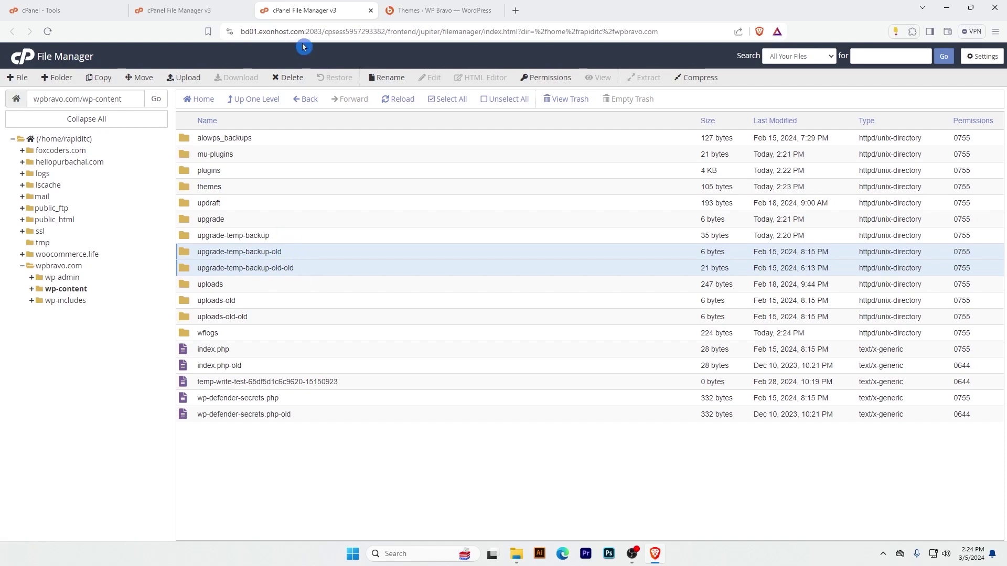
# Step: Delete the two upgrade-temp-backup old folders and the uploads-old and uploads-old-old folders
pyautogui.click(291, 78)
pyautogui.click(591, 333)
pyautogui.click(183, 269)
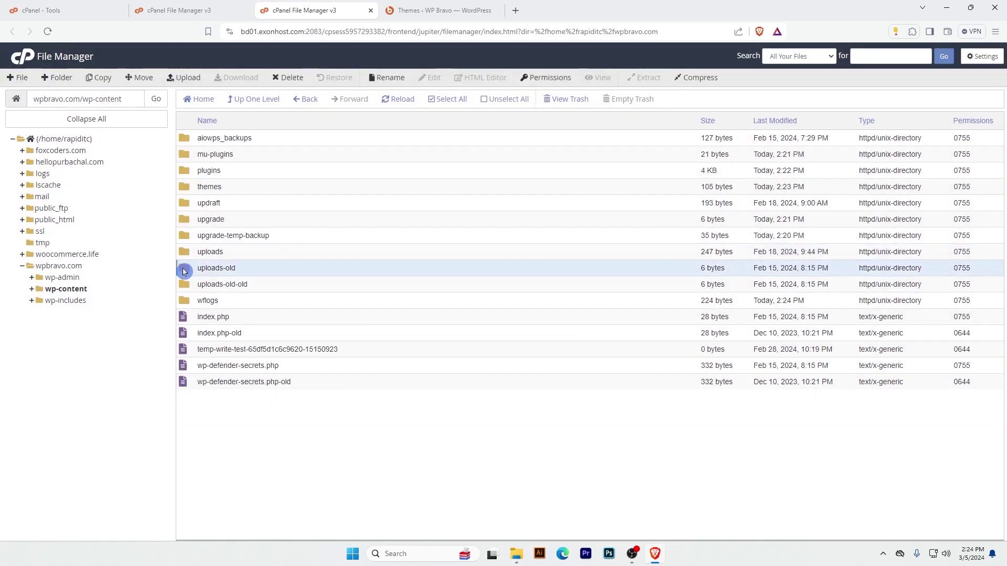
pyautogui.keyDown('ctrl'); pyautogui.click(184, 286); pyautogui.keyUp('ctrl')
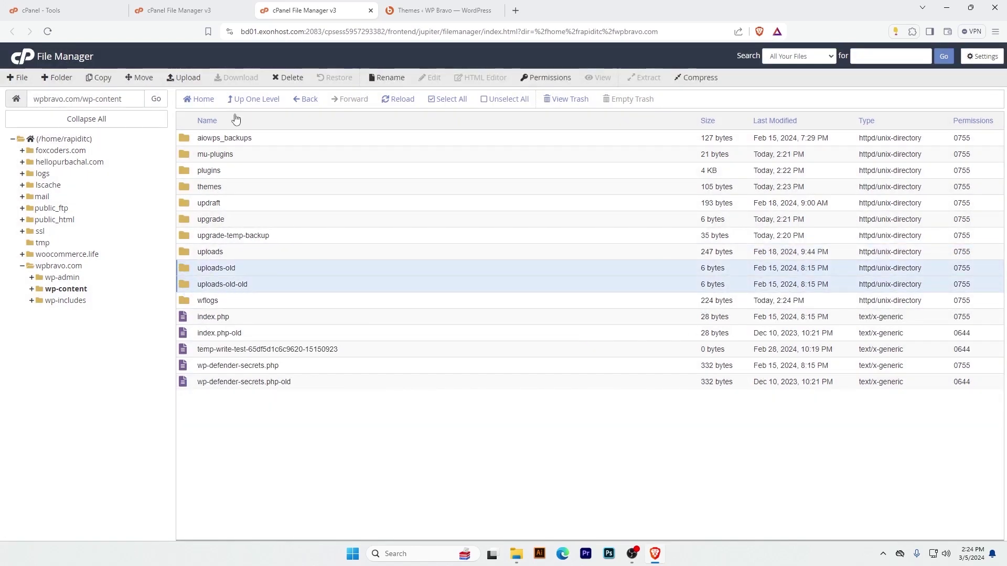
pyautogui.click(292, 78)
pyautogui.click(591, 330)
# Step: Permanently delete wflogs, index.php-old and wp-defender-secrets.php-old from wp-content
pyautogui.click(187, 270)
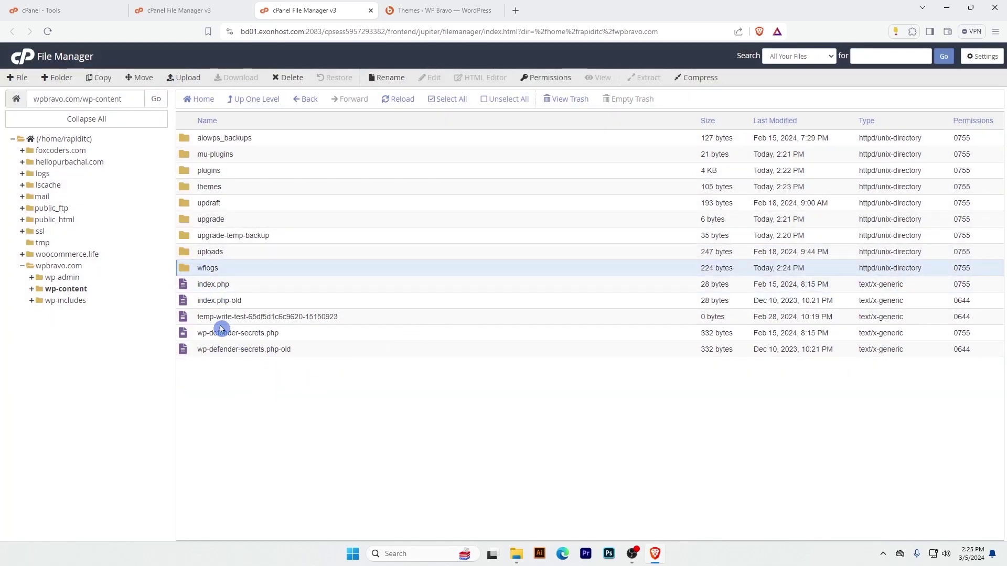
pyautogui.keyDown('ctrl'); pyautogui.click(185, 302); pyautogui.keyUp('ctrl')
pyautogui.keyDown('ctrl'); pyautogui.click(183, 350); pyautogui.keyUp('ctrl')
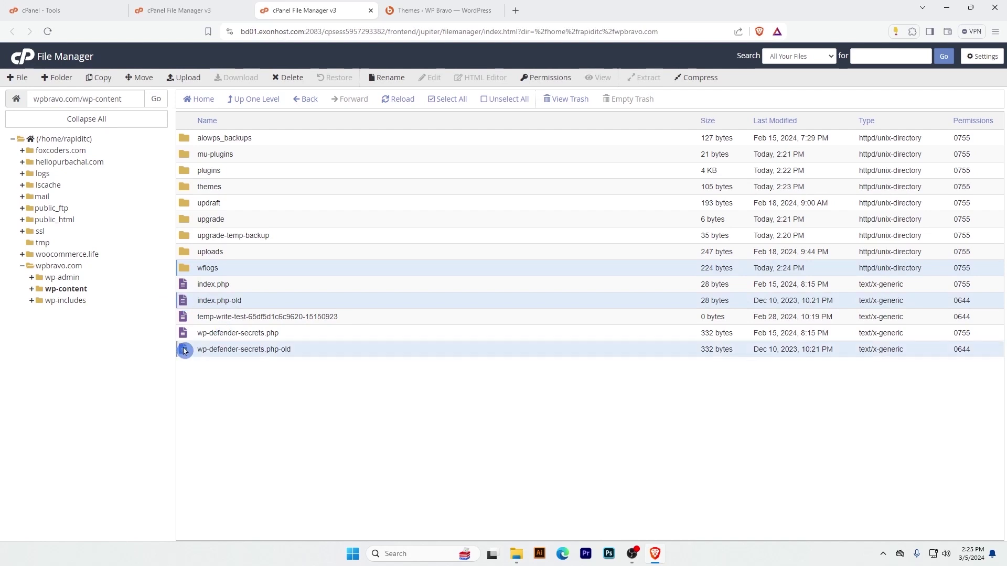
pyautogui.click(276, 82)
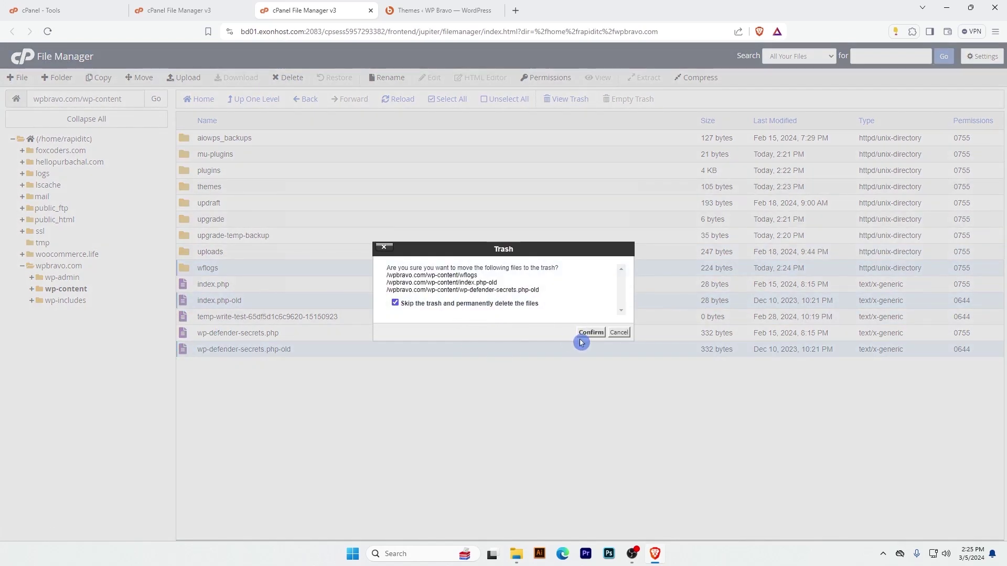
pyautogui.click(576, 338)
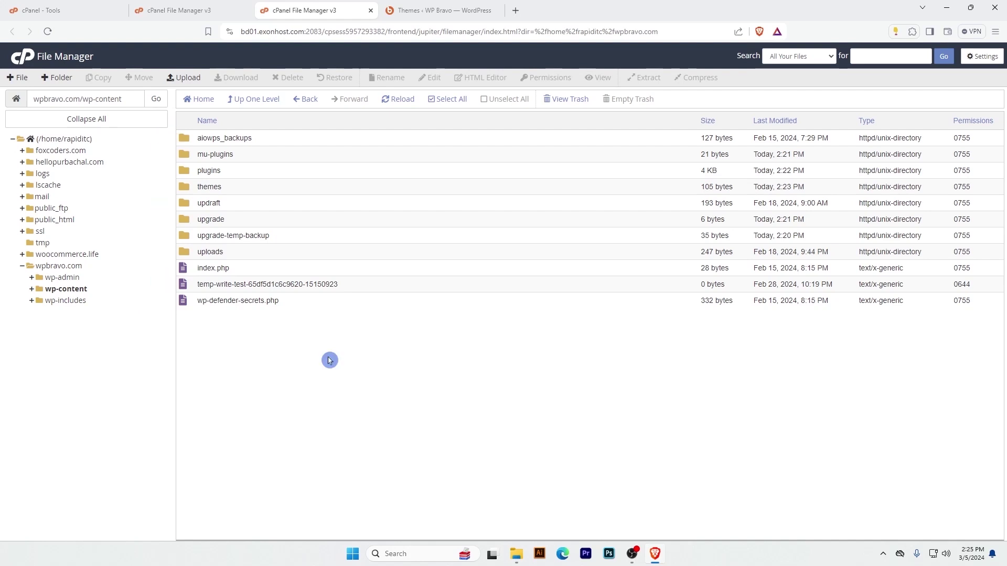
pyautogui.hotkey('ctrl', 'shift', 'Tab')
pyautogui.hotkey('ctrl', 'Tab')
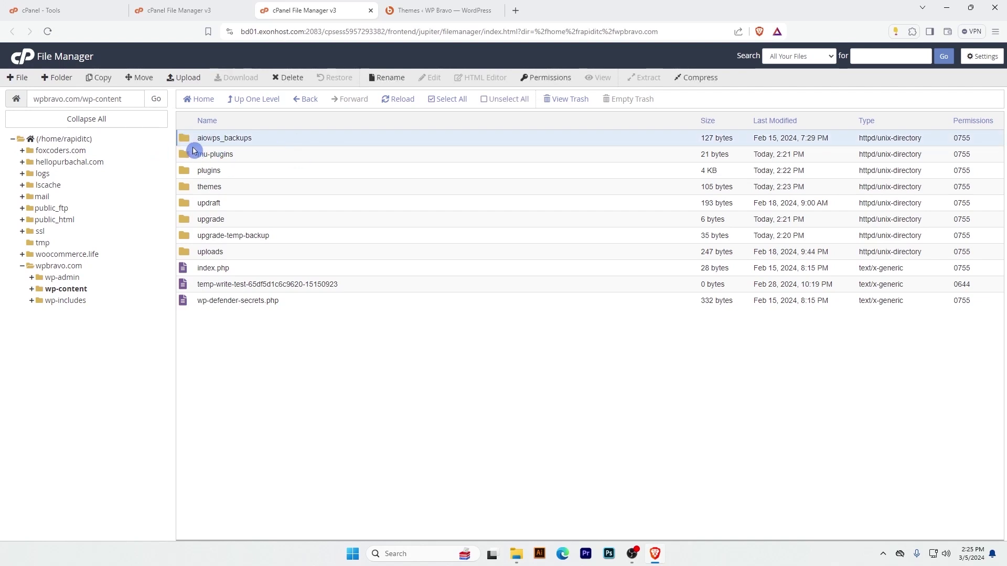
# Step: Open backup.wp-config.php from the aiowps_backups folder in the editor
pyautogui.doubleClick(187, 139)
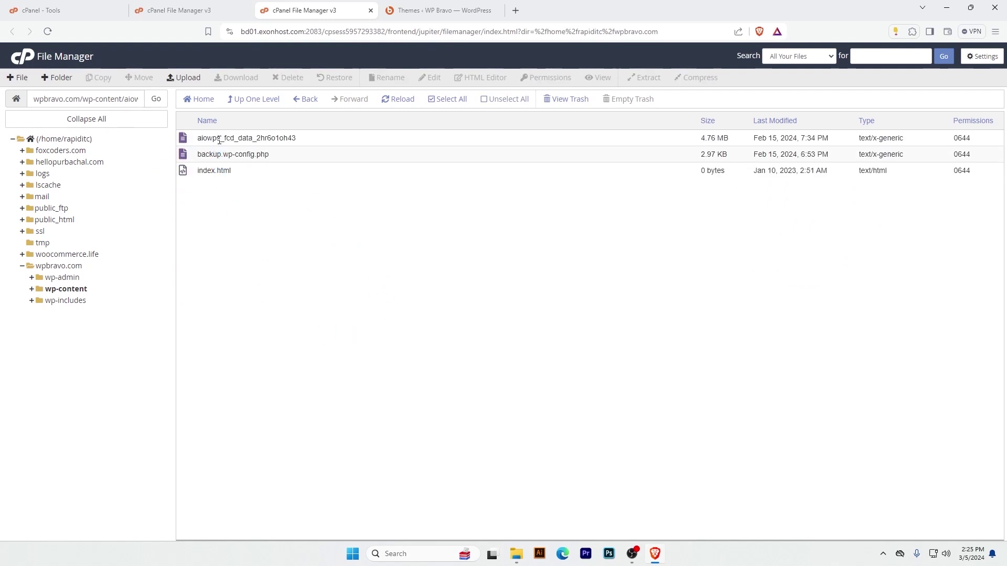
pyautogui.click(218, 139)
pyautogui.click(197, 157)
pyautogui.rightClick(197, 157)
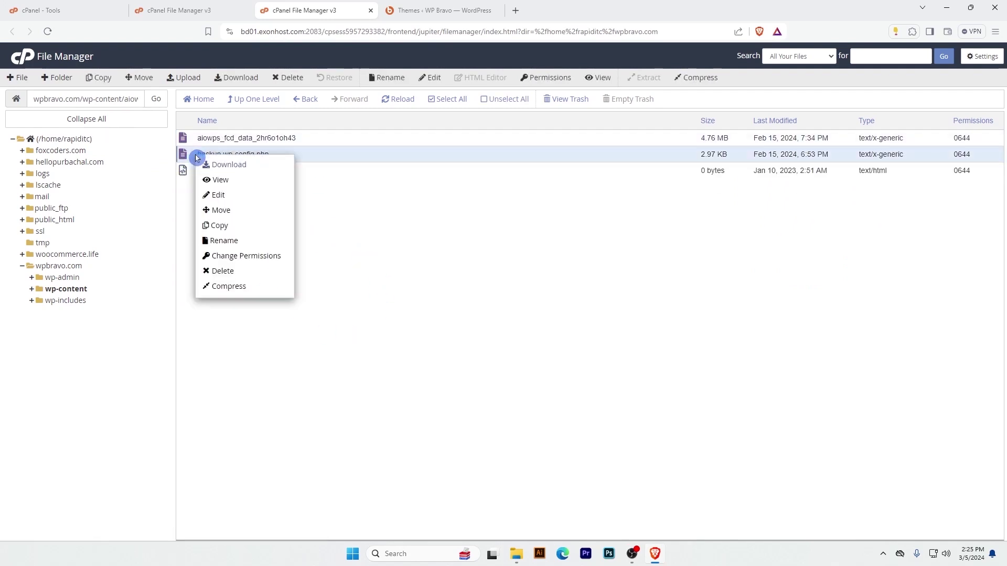
pyautogui.click(230, 195)
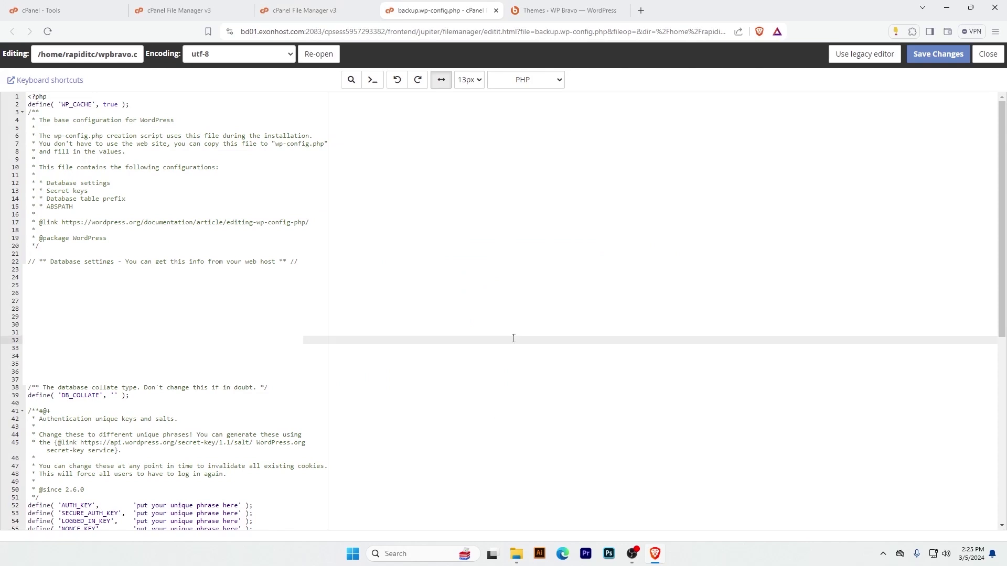
# Step: Highlight the blanked database settings, close the editor, and return to wp-content
pyautogui.moveTo(242, 435); pyautogui.dragTo(64, 252)
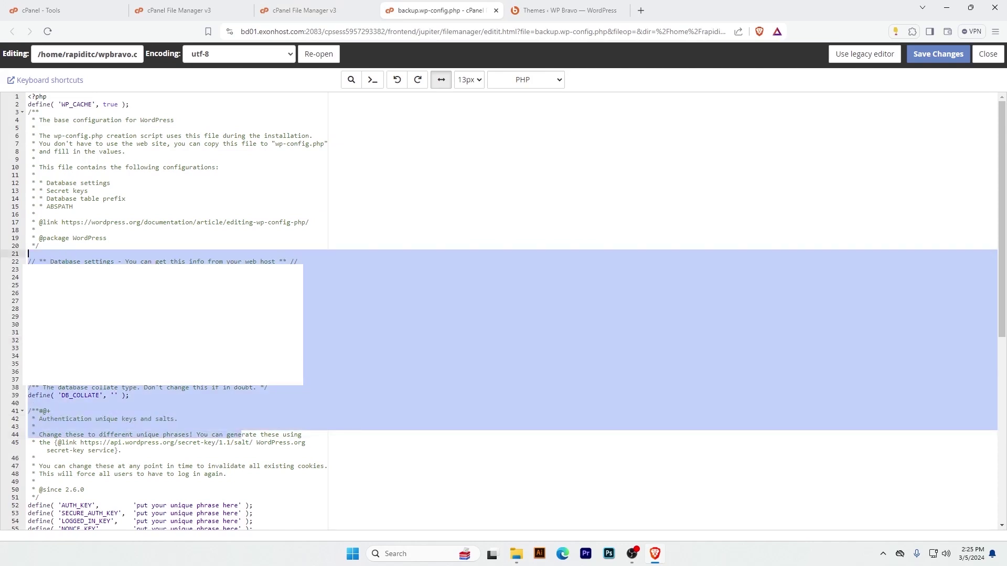
pyautogui.hotkey('ctrl', 'w')
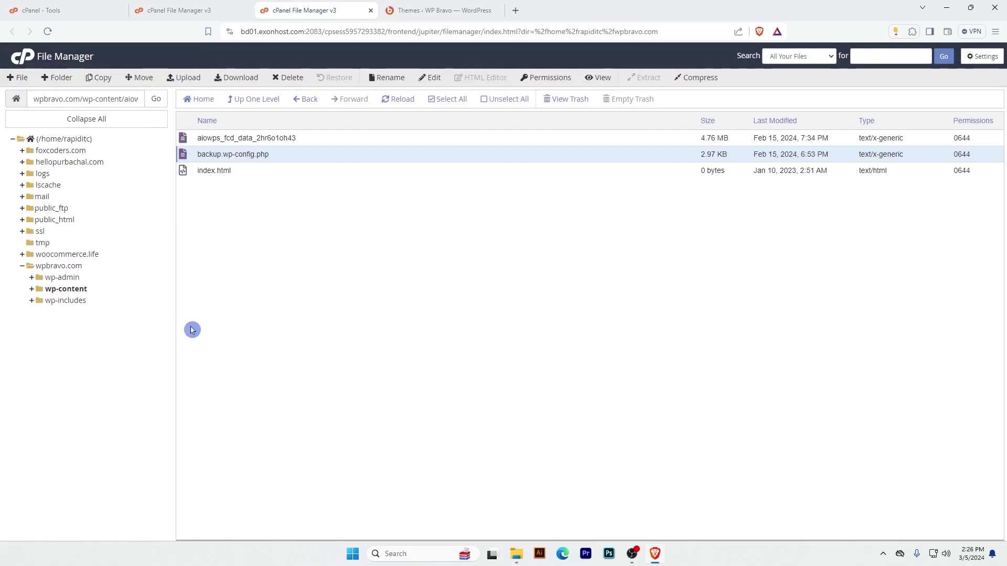
pyautogui.click(254, 98)
pyautogui.click(294, 138)
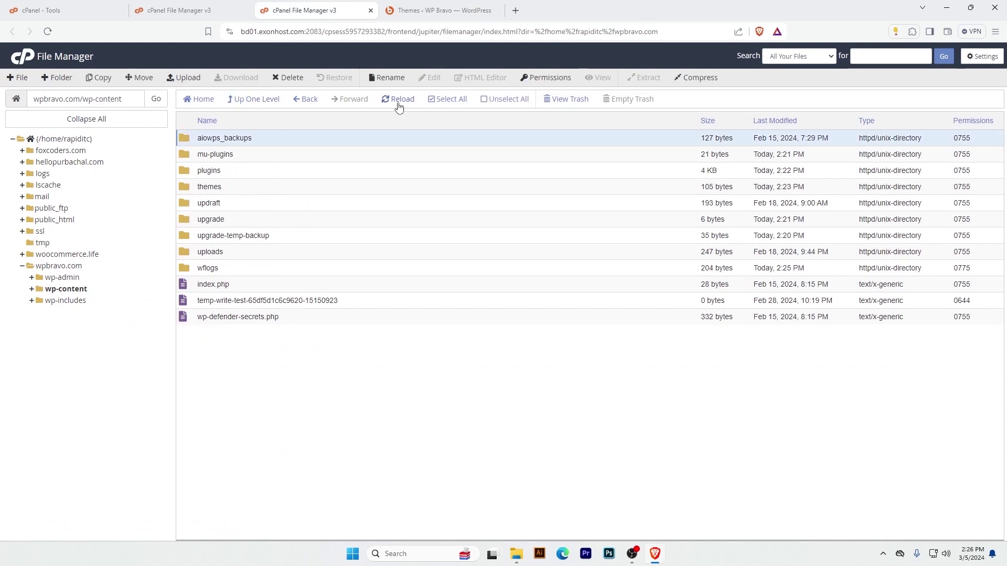
# Step: Check the live homepage via Visit Site, then reload Themes to confirm q7q2n0os is gone
pyautogui.hotkey('ctrl', 'Tab')
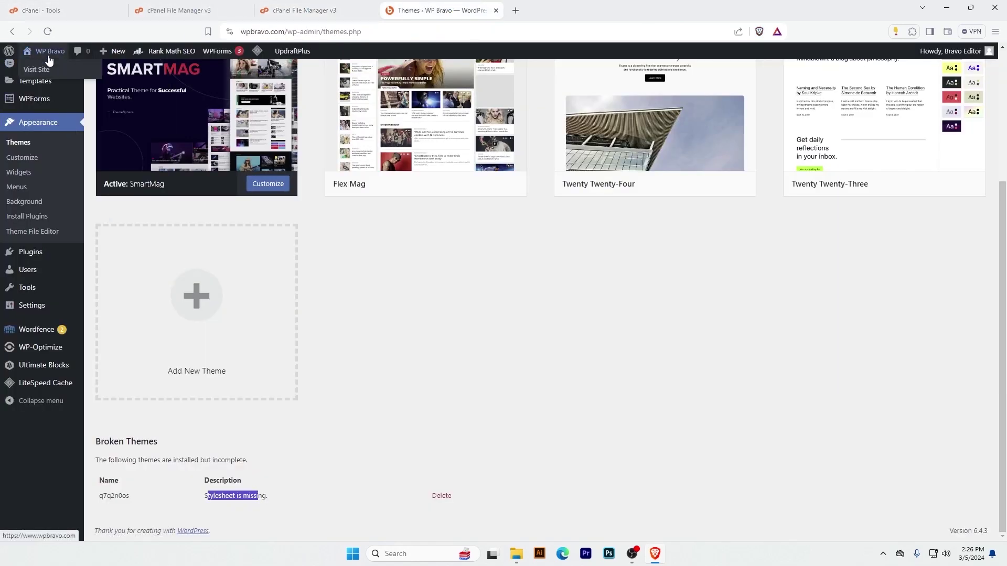
pyautogui.click(61, 73)
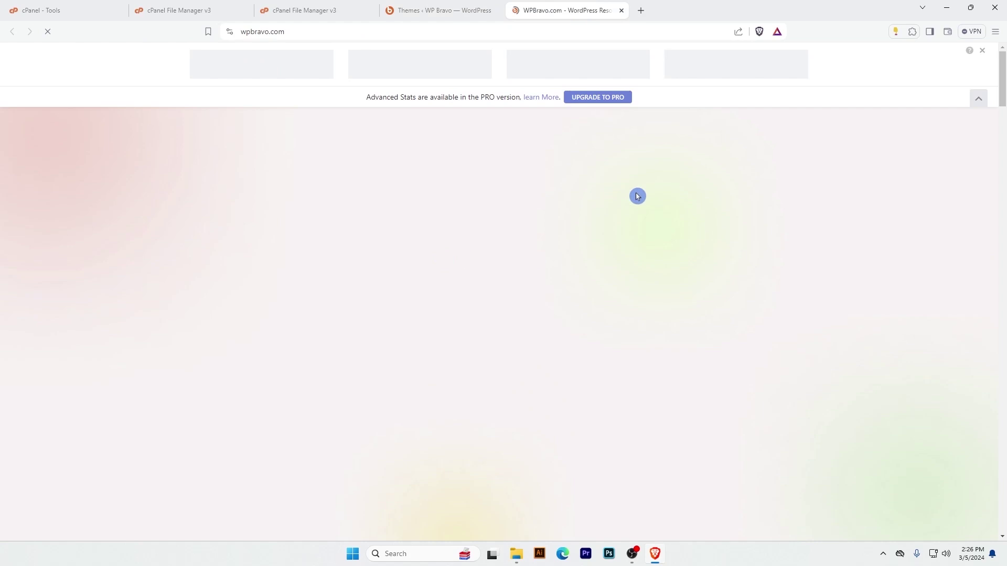
pyautogui.moveTo(1002, 88); pyautogui.dragTo(908, 6)
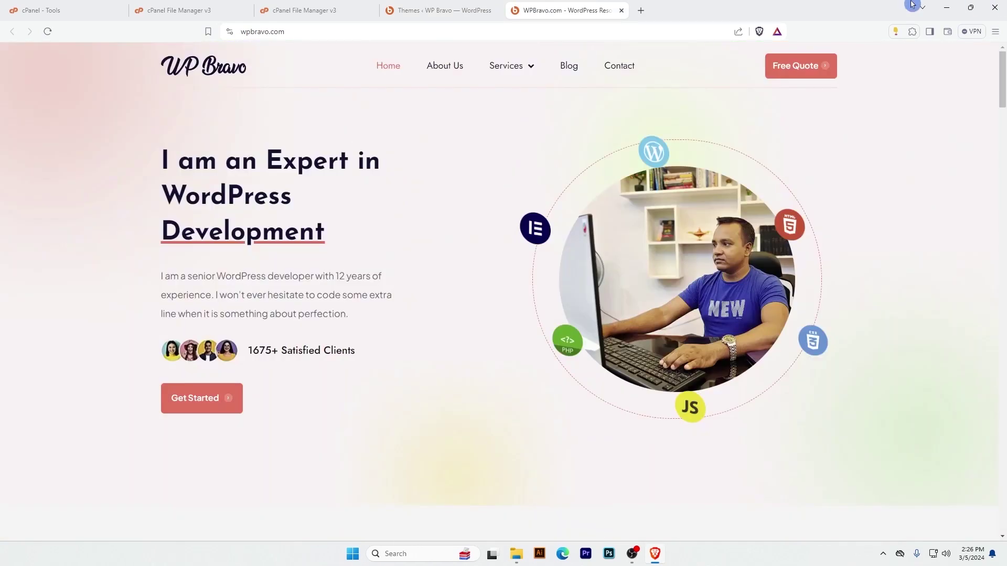
pyautogui.click(462, 10)
pyautogui.press('F5')
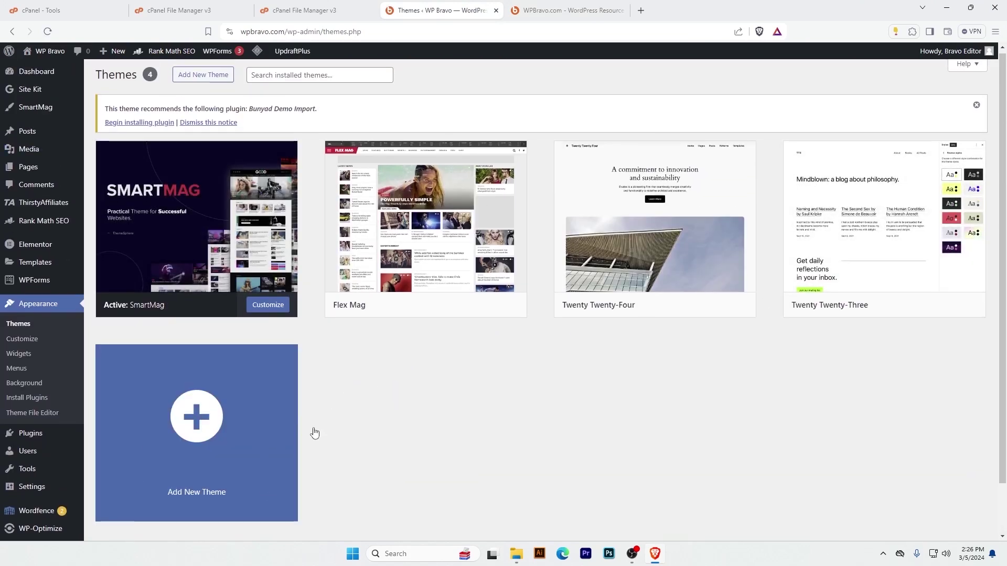
# Step: Dismiss the recommended plugin notice and open the Posts list
pyautogui.scroll(-1, 309, 472)
pyautogui.scroll(1, 262, 238)
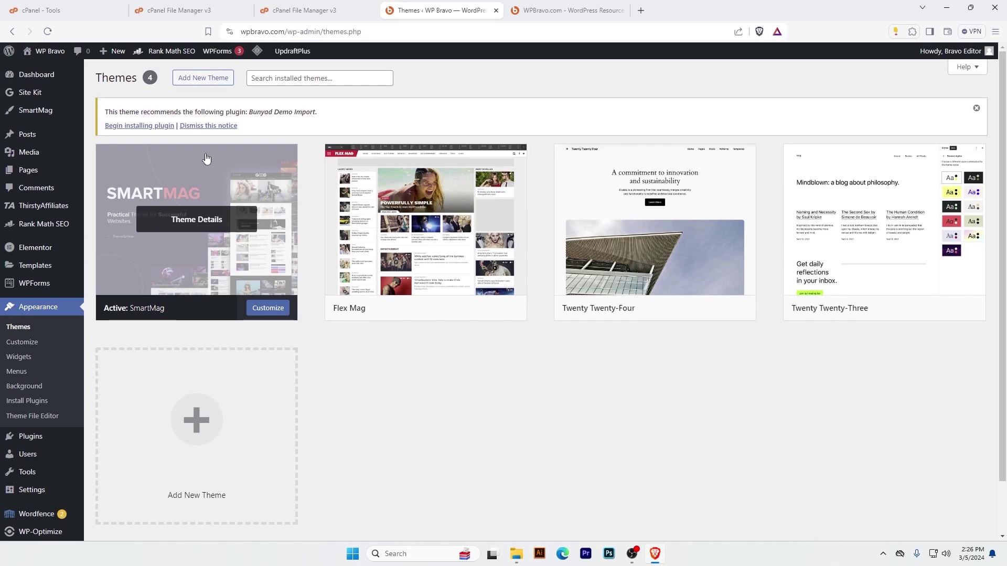
pyautogui.click(208, 126)
pyautogui.moveTo(87, 136)
pyautogui.click(43, 138)
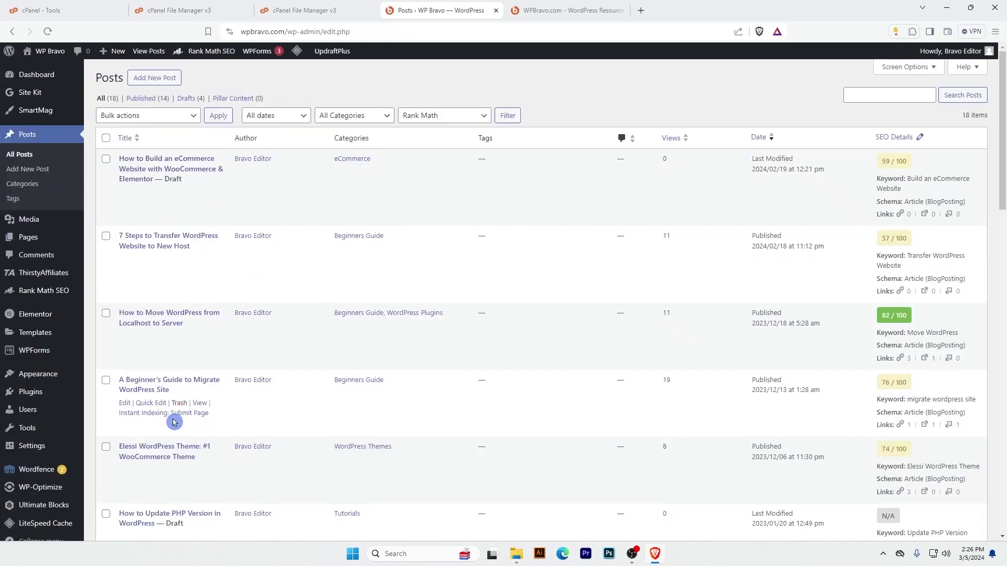
# Step: Open All Pages and scroll through the list of pages
pyautogui.moveTo(28, 245)
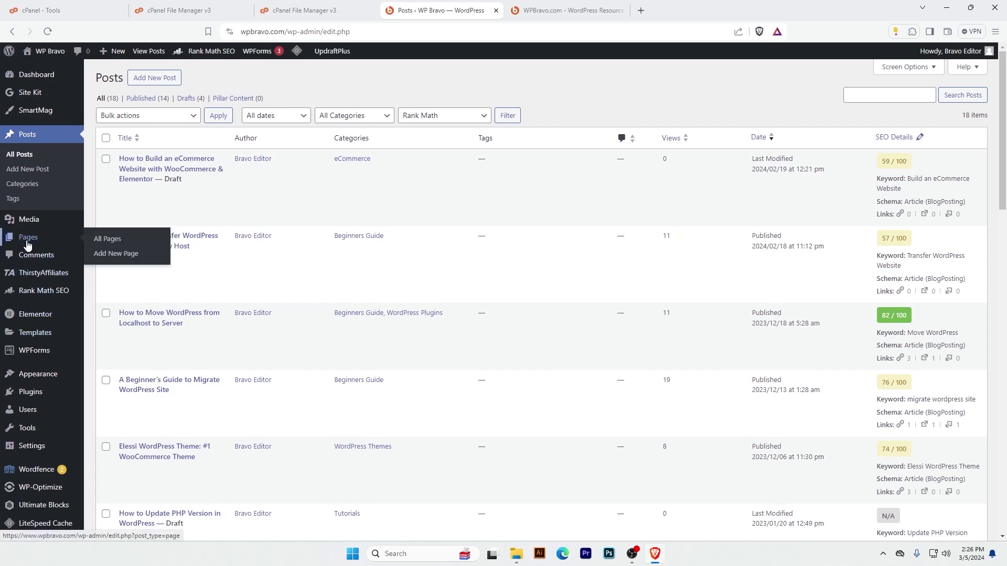
pyautogui.click(107, 241)
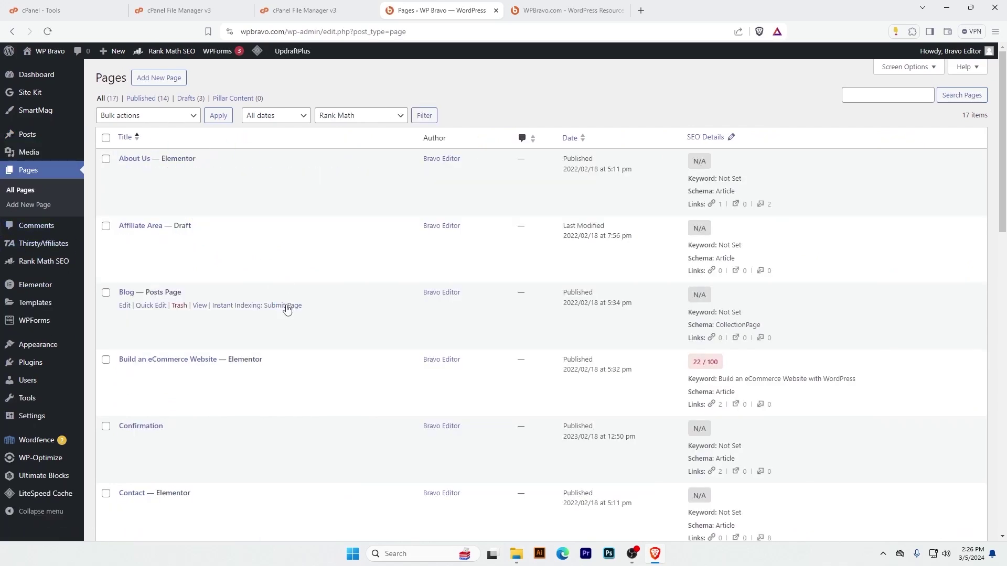
pyautogui.scroll(-5, 287, 310)
pyautogui.scroll(-6, 290, 318)
pyautogui.scroll(10, 286, 315)
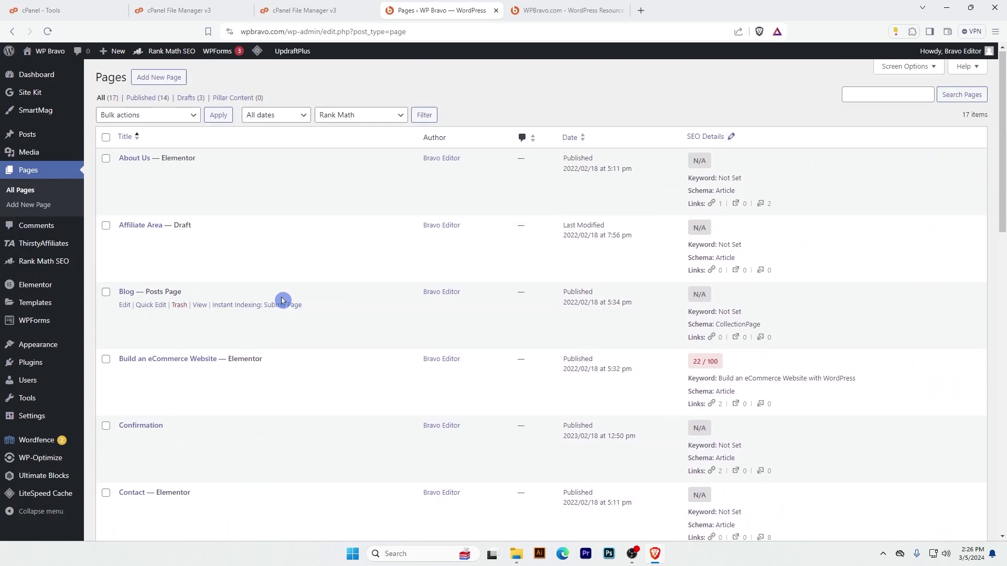
# Step: Open the Dashboard, check the Site Kit visitor stats, and cycle tabs back to it
pyautogui.click(57, 83)
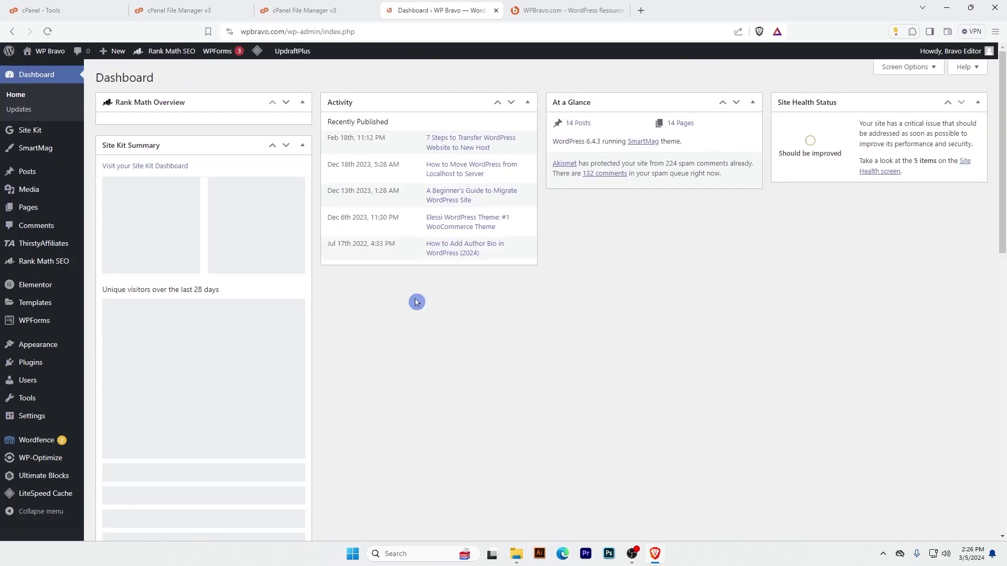
pyautogui.scroll(-15, 607, 395)
pyautogui.scroll(15, 611, 396)
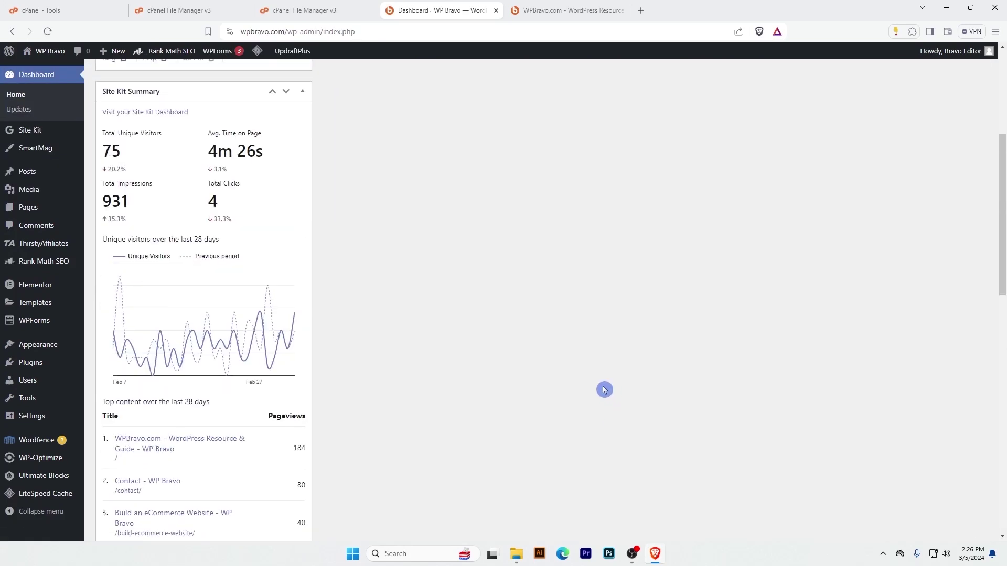
pyautogui.hotkey('ctrl', 'Tab')
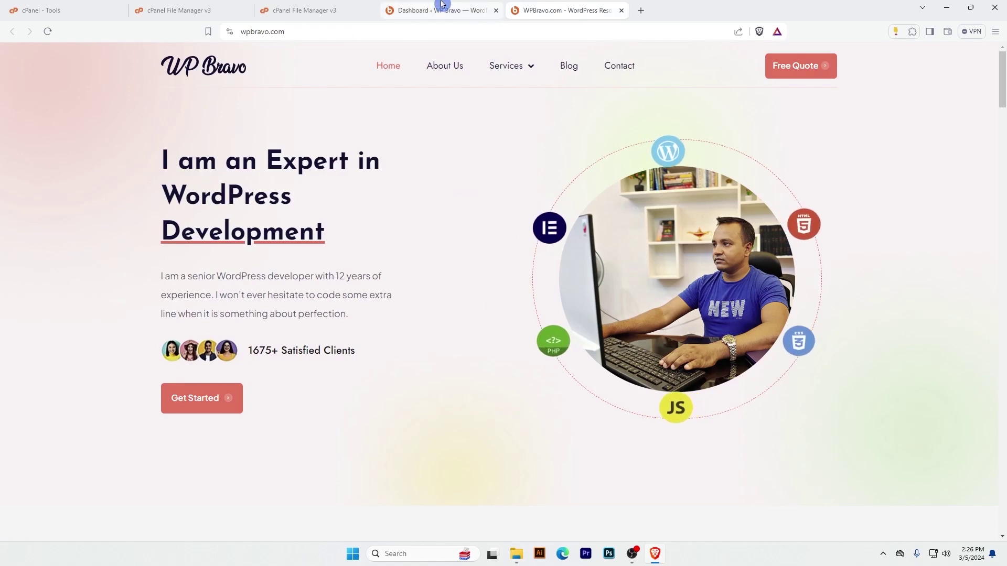
pyautogui.hotkey('ctrl', 'shift', 'Tab')
pyautogui.hotkey('ctrl', 'shift', 'Tab')
pyautogui.hotkey('ctrl', 'Tab')
pyautogui.moveTo(42, 442)
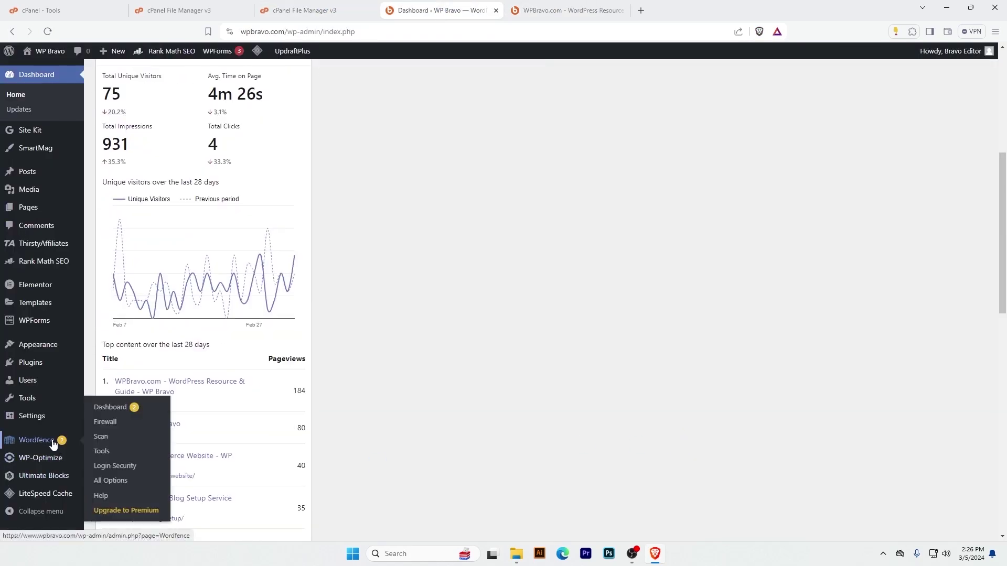
# Step: Open the Wordfence Scan page, then search Add New Plugin for 'secu'
pyautogui.click(100, 437)
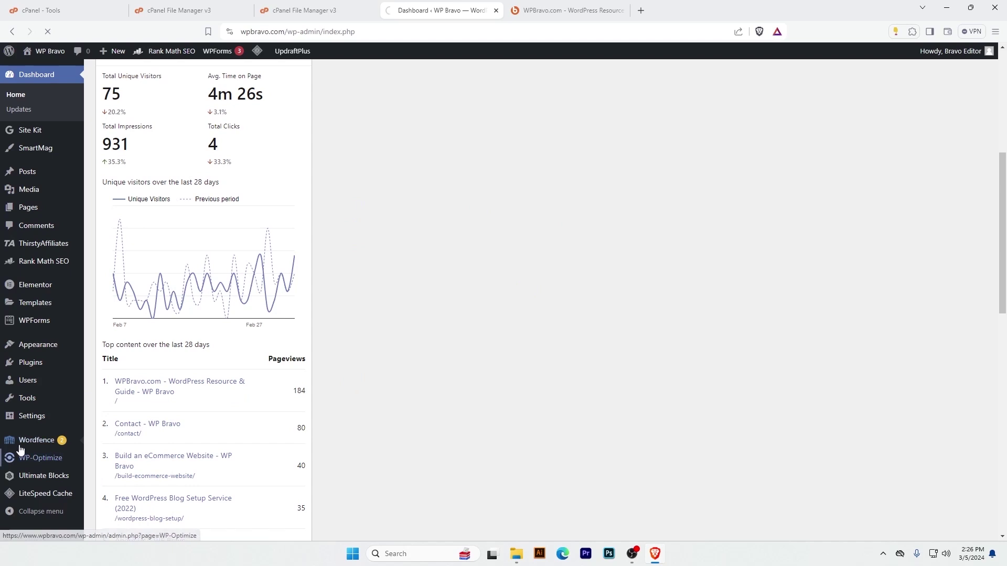
pyautogui.scroll(-5, 304, 447)
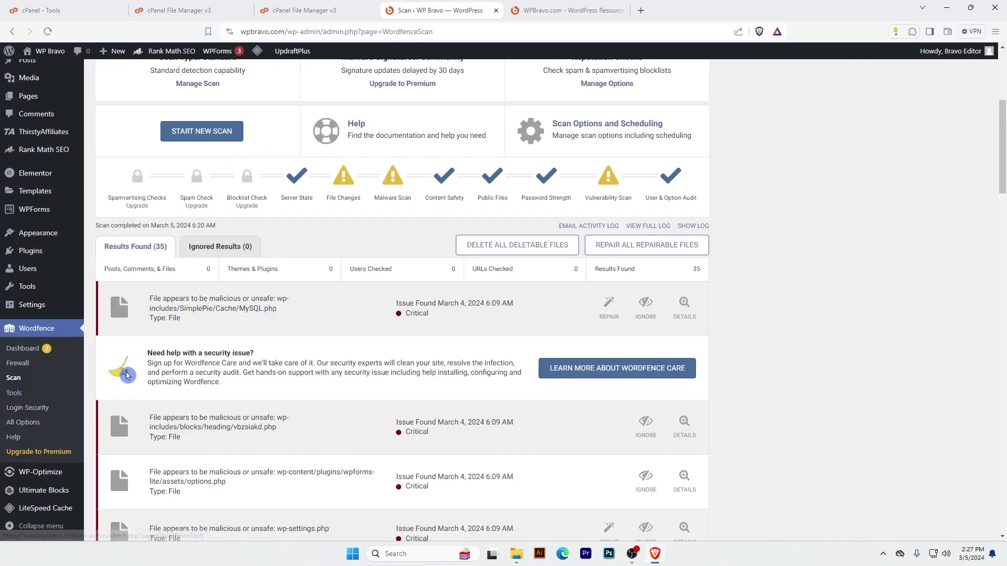
pyautogui.moveTo(52, 251)
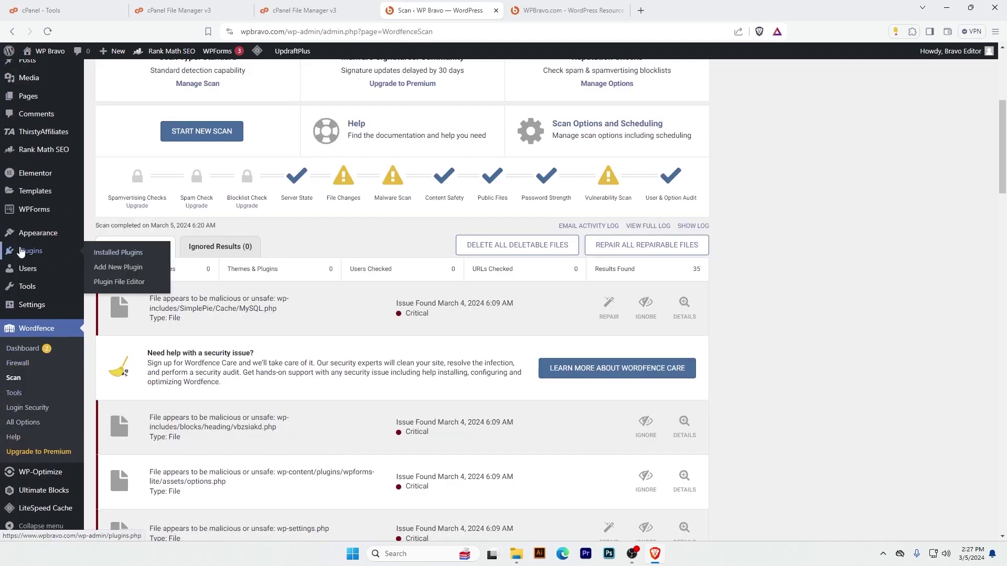
pyautogui.keyDown('ctrl'); pyautogui.click(123, 269); pyautogui.keyUp('ctrl')
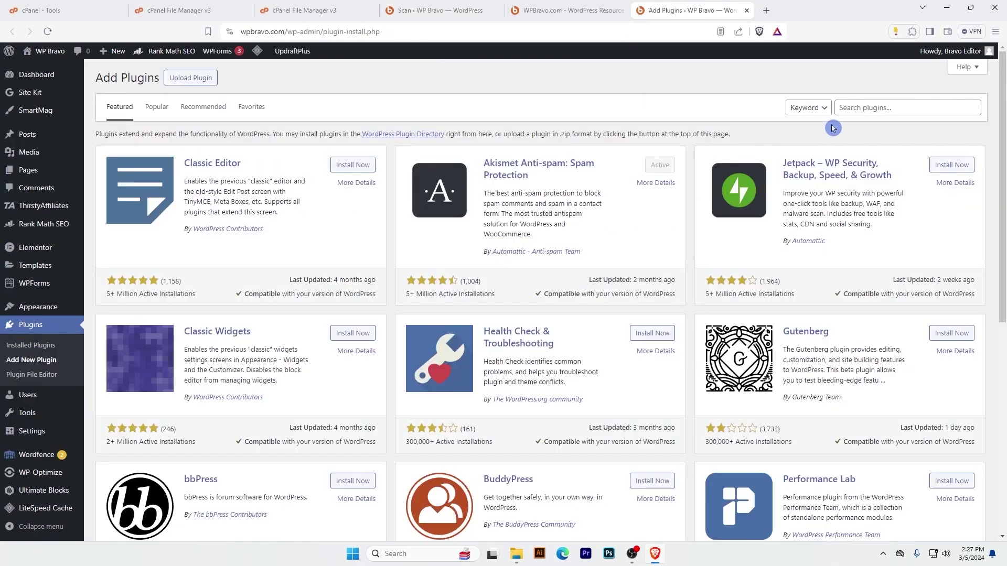
pyautogui.click(860, 108)
pyautogui.write('security')
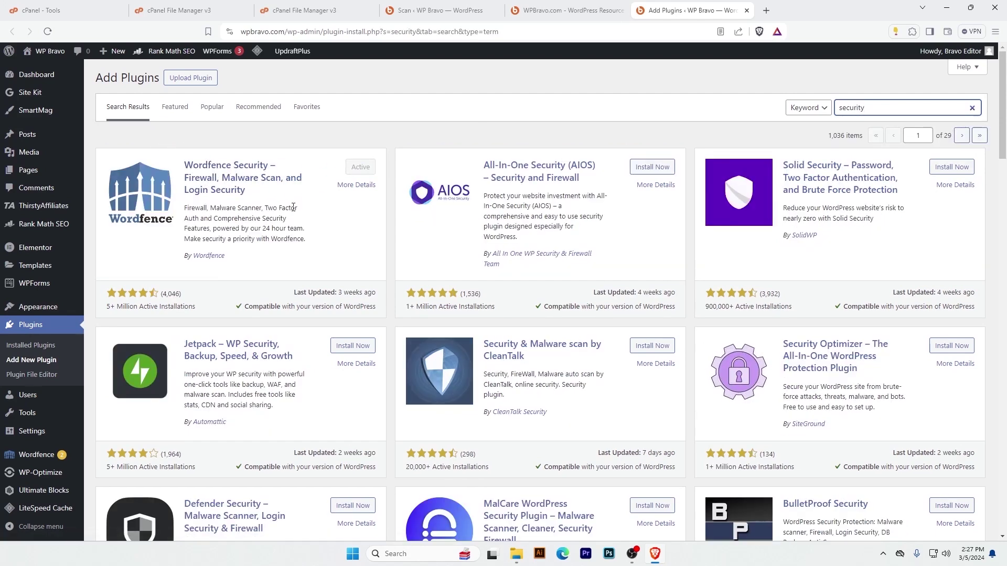
# Step: Review the Wordfence scan's flagged issues and start a new scan
pyautogui.scroll(-3, 263, 205)
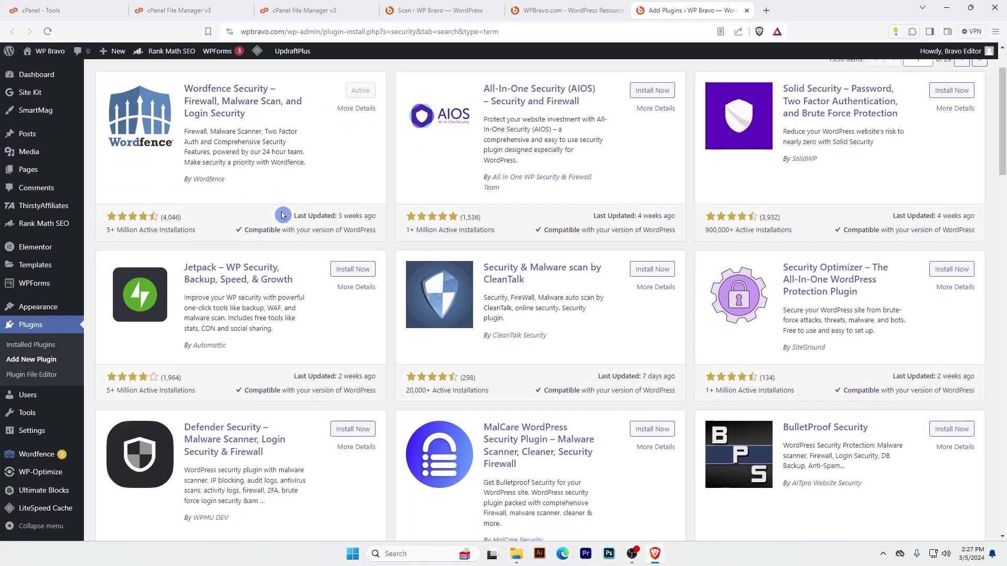
pyautogui.moveTo(39, 461)
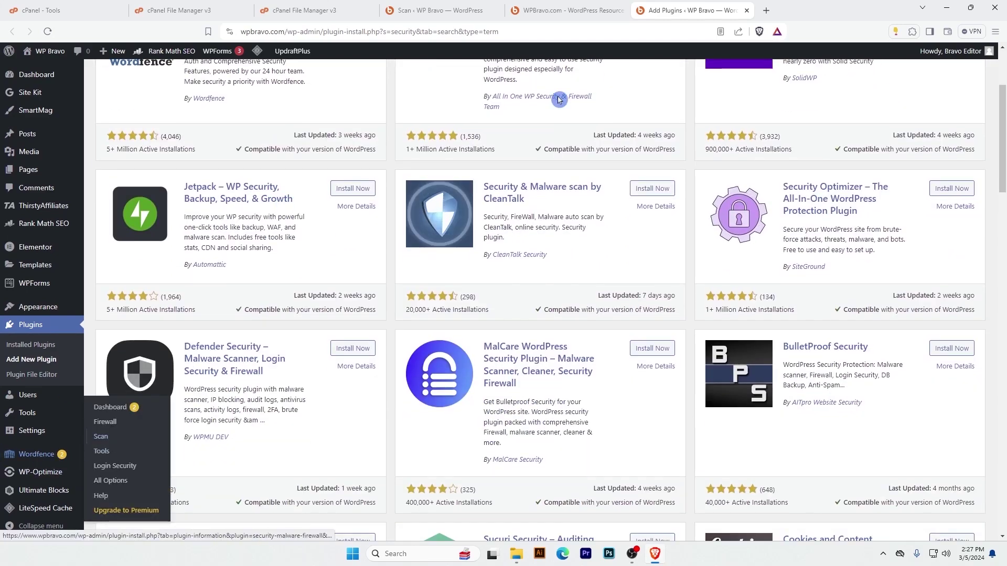
pyautogui.click(435, 10)
pyautogui.scroll(-10, 355, 415)
pyautogui.scroll(-15, 355, 415)
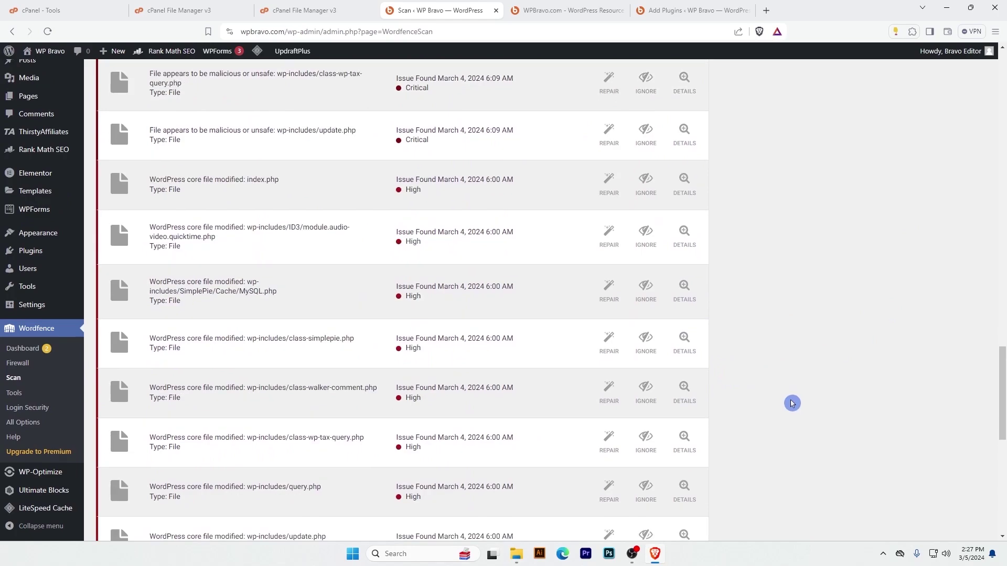
pyautogui.scroll(-10, 381, 357)
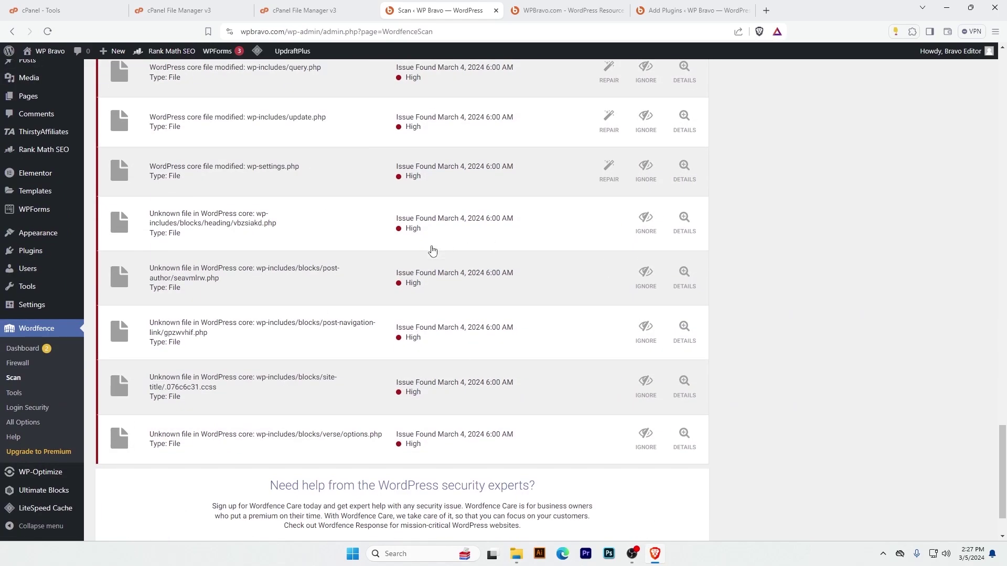
pyautogui.scroll(20, 441, 325)
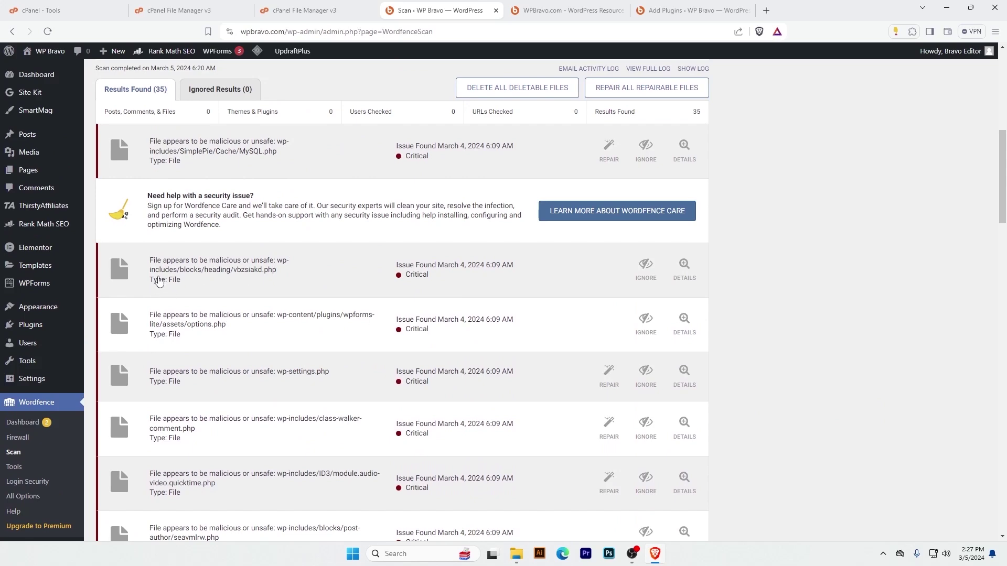
pyautogui.scroll(4, 192, 282)
pyautogui.scroll(4, 191, 281)
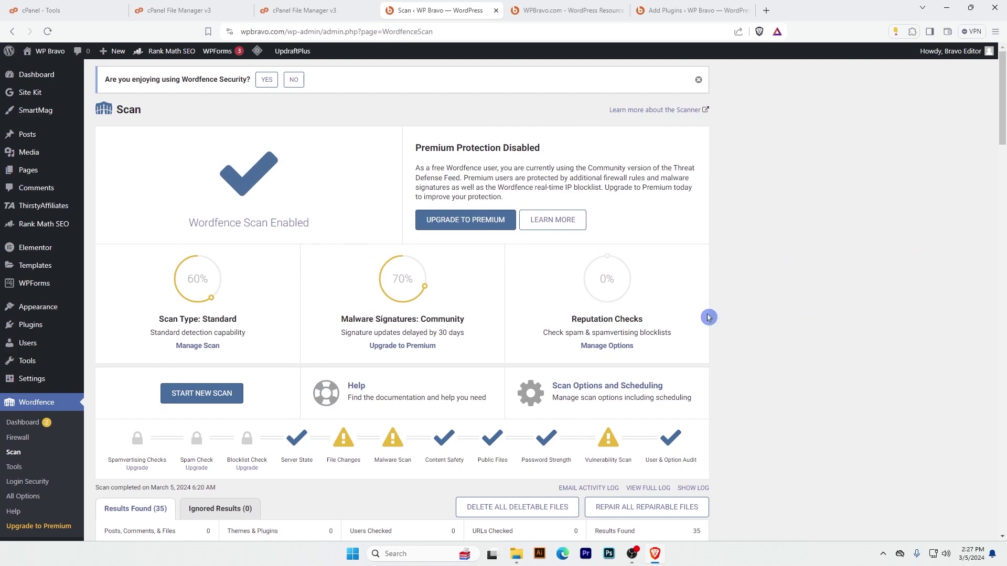
pyautogui.click(202, 394)
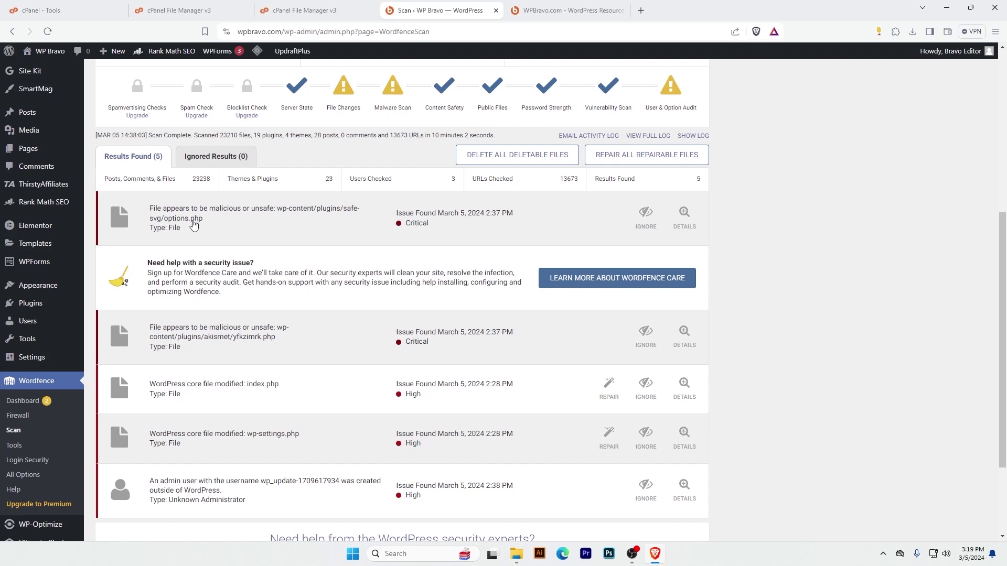
# Step: Expand the safe-svg options.php result and inspect its obfuscated source in a new tab
pyautogui.click(219, 224)
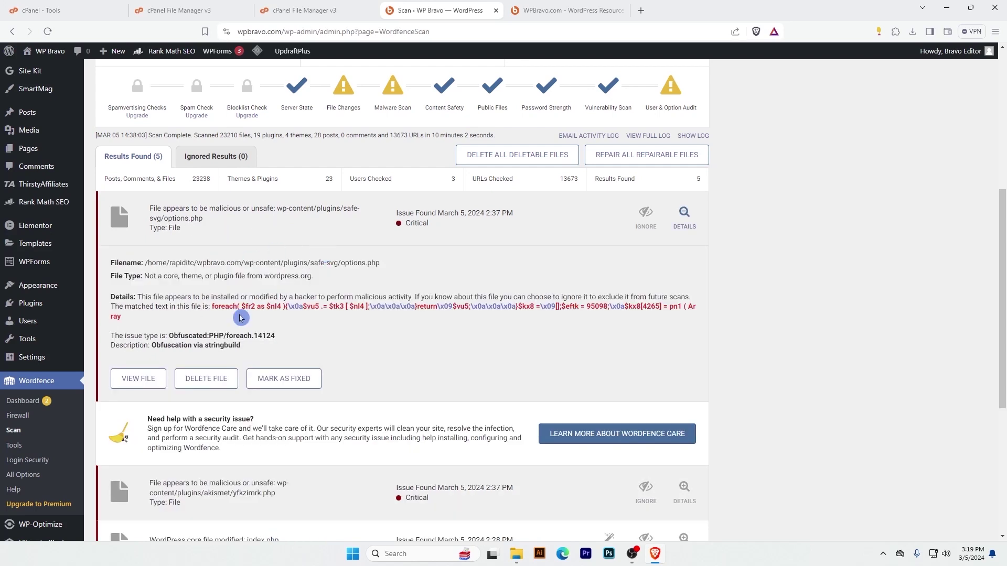
pyautogui.moveTo(228, 306); pyautogui.dragTo(689, 315)
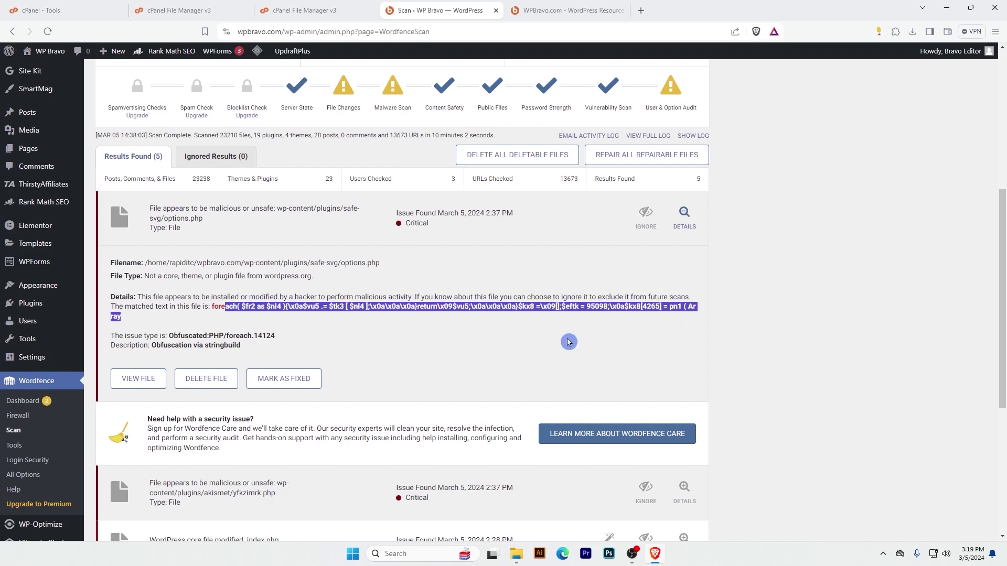
pyautogui.click(143, 380)
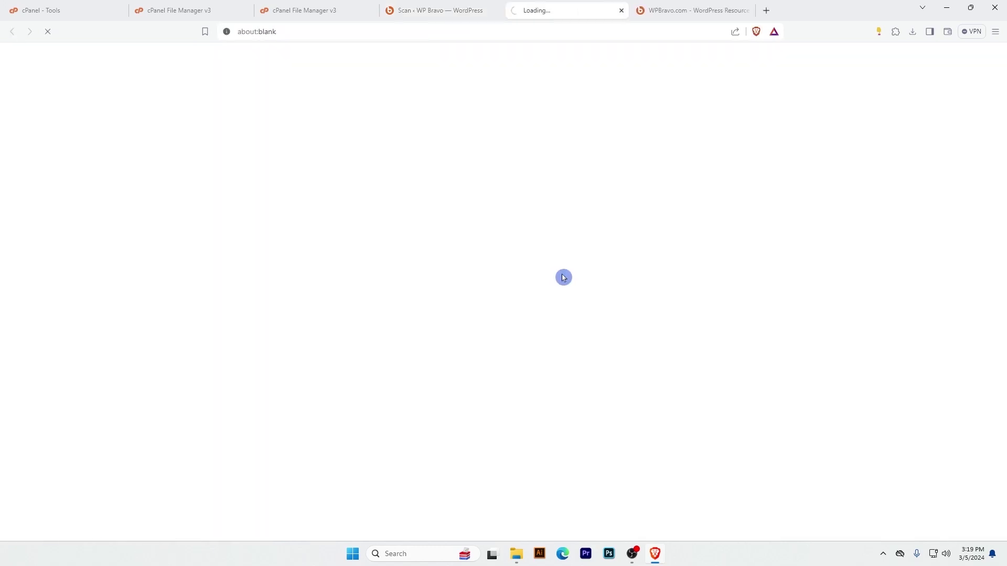
pyautogui.scroll(-6, 314, 306)
pyautogui.scroll(9, 306, 323)
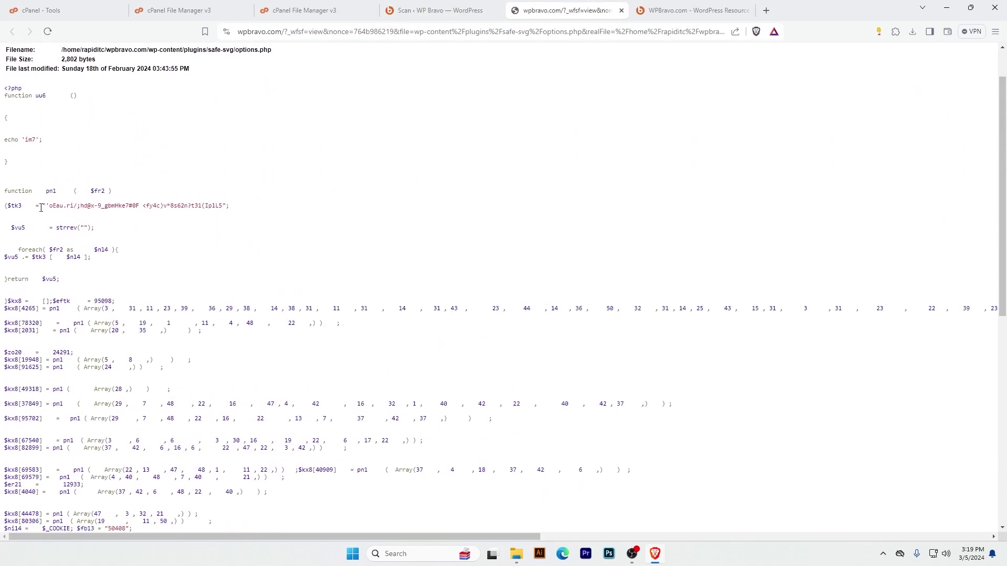
pyautogui.moveTo(39, 191); pyautogui.dragTo(322, 479)
# Step: Back in the Wordfence scan results, delete the flagged options.php file
pyautogui.click(435, 10)
pyautogui.scroll(-3, 749, 358)
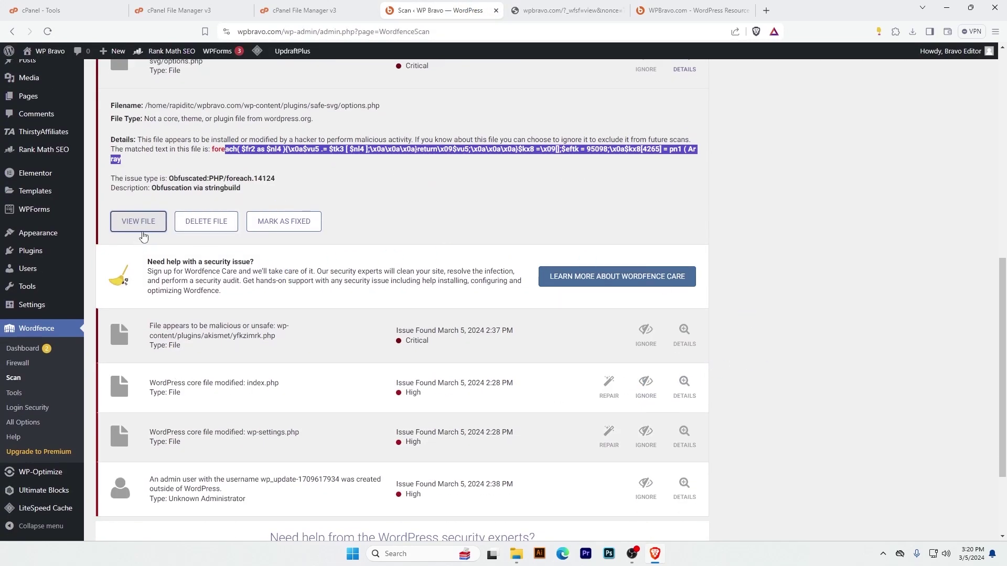
pyautogui.click(211, 225)
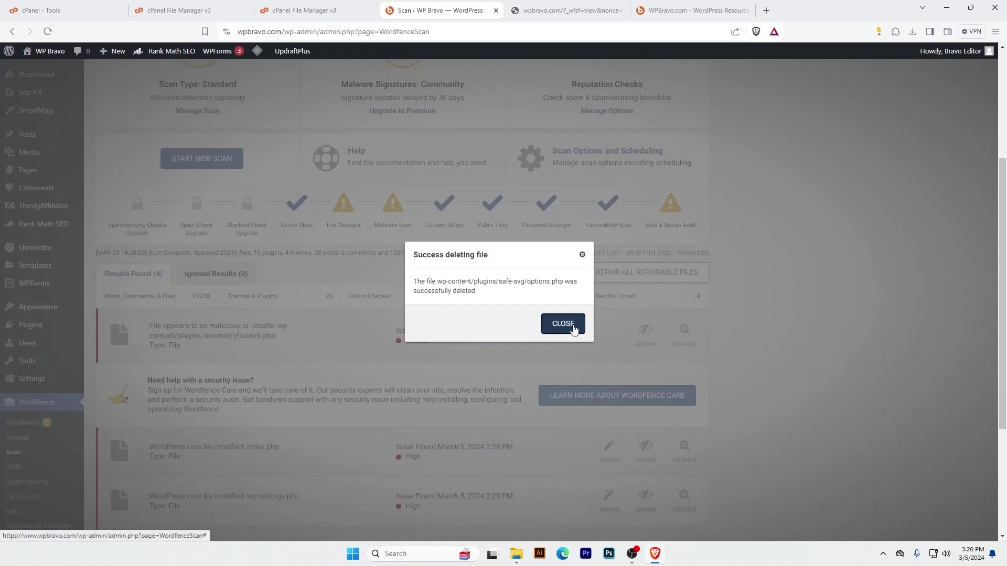
# Step: Expand the modified core index.php issue and view its file contents in a new tab
pyautogui.click(560, 323)
pyautogui.scroll(-3, 812, 235)
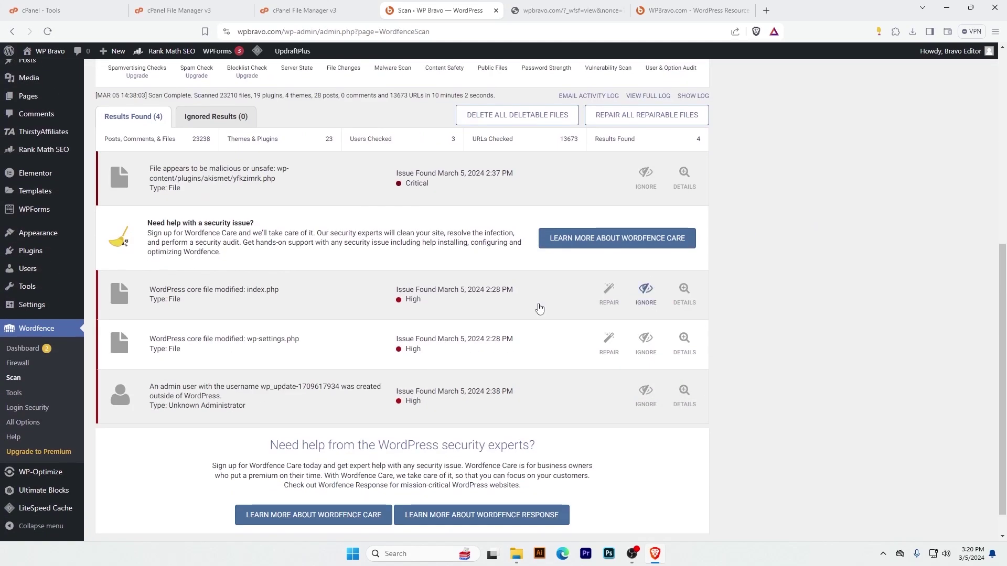
pyautogui.click(262, 304)
pyautogui.scroll(-2, 400, 322)
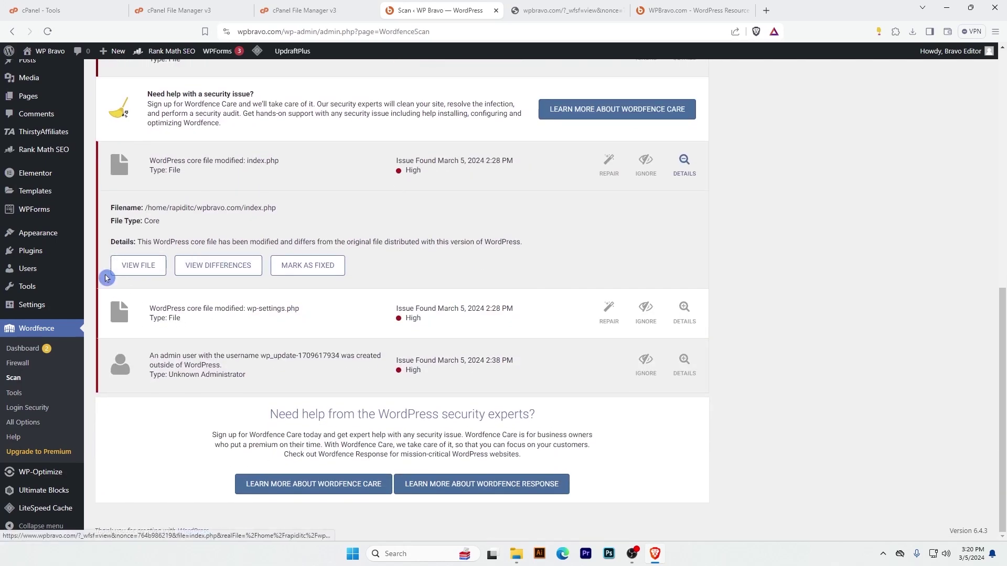
pyautogui.click(144, 265)
pyautogui.moveTo(194, 353); pyautogui.dragTo(8, 174)
pyautogui.click(443, 7)
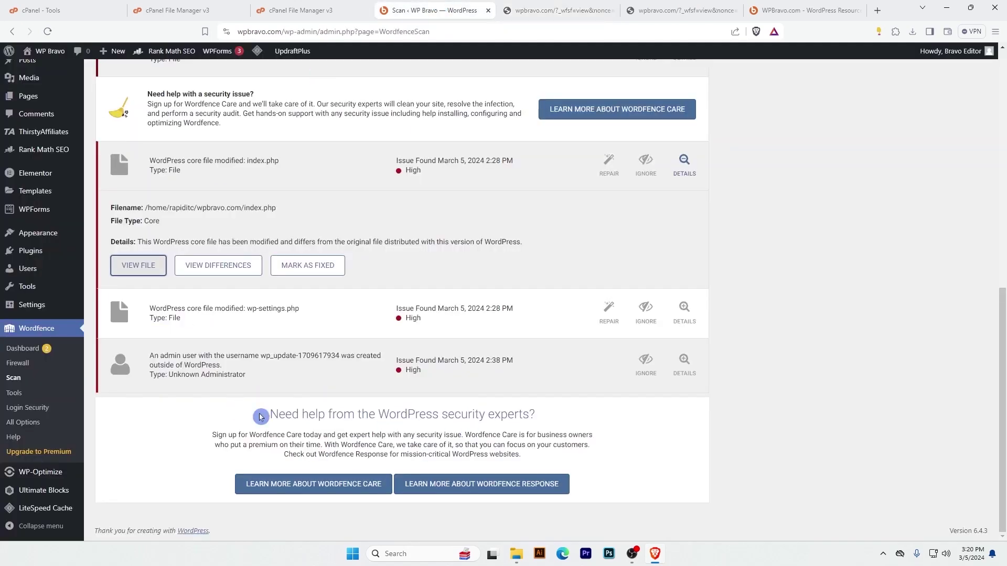
# Step: Compare index.php with the original, inspect the injected lines 2 to 12, and start its repair
pyautogui.click(209, 269)
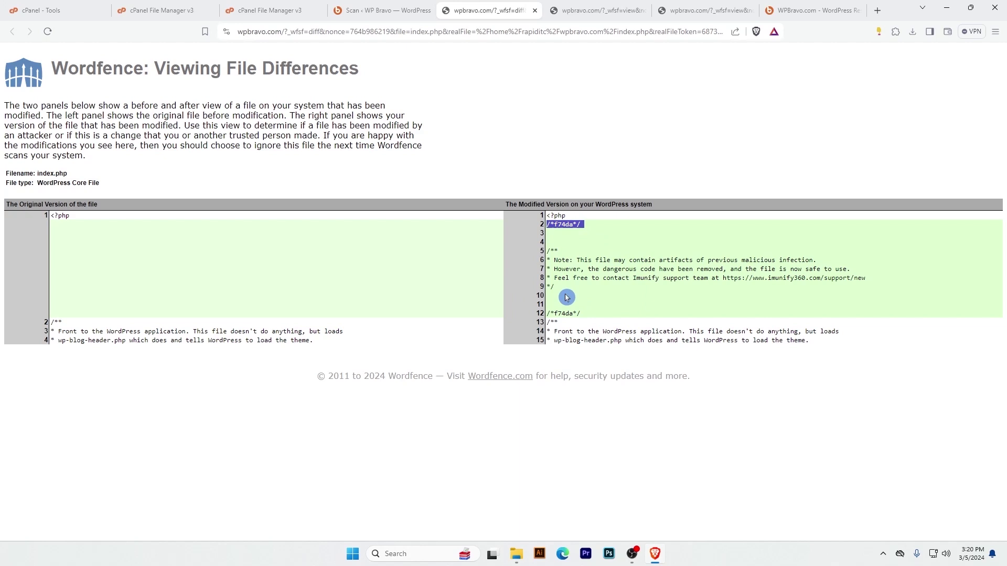
pyautogui.moveTo(584, 312); pyautogui.dragTo(583, 315)
pyautogui.click(419, 11)
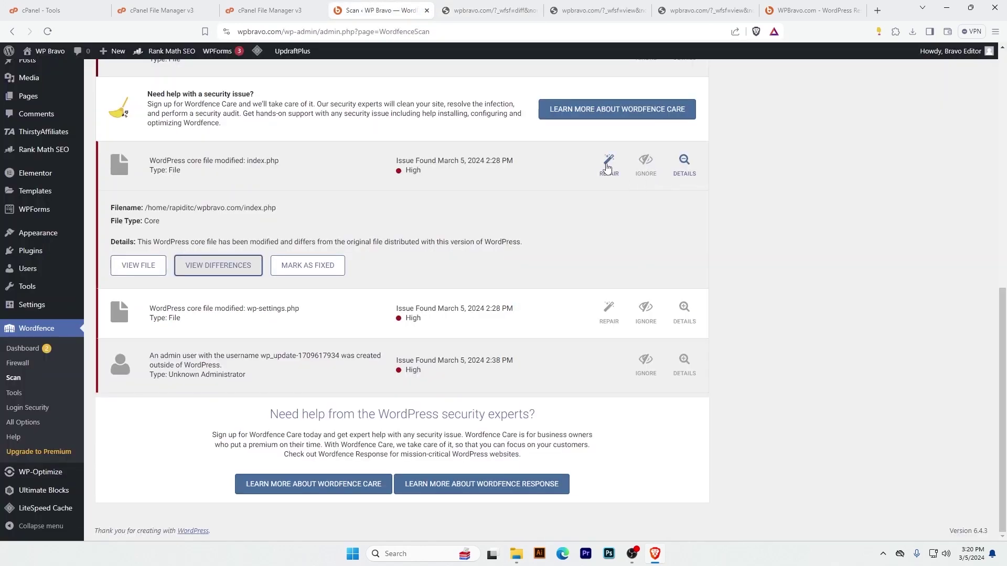
pyautogui.click(493, 8)
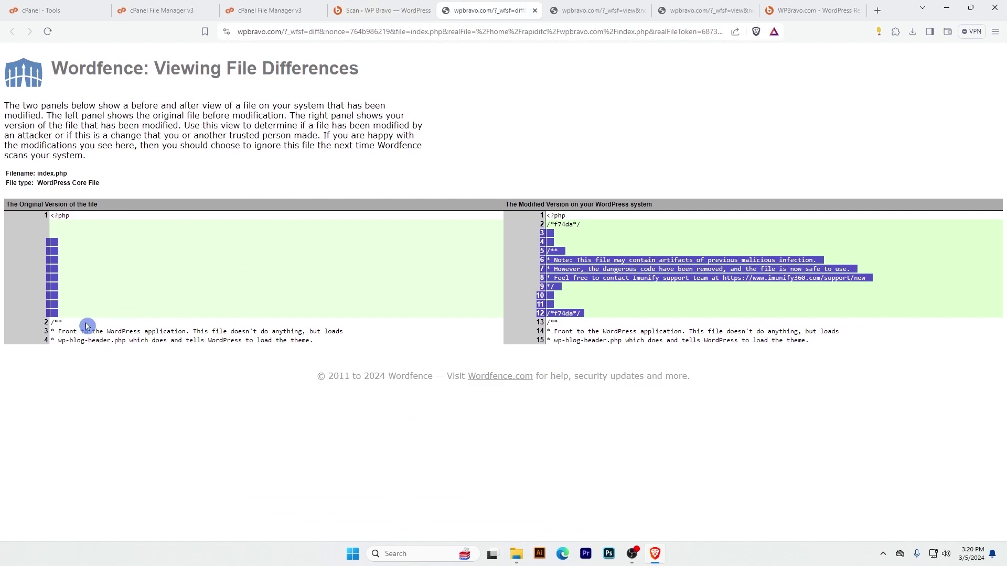
pyautogui.click(423, 7)
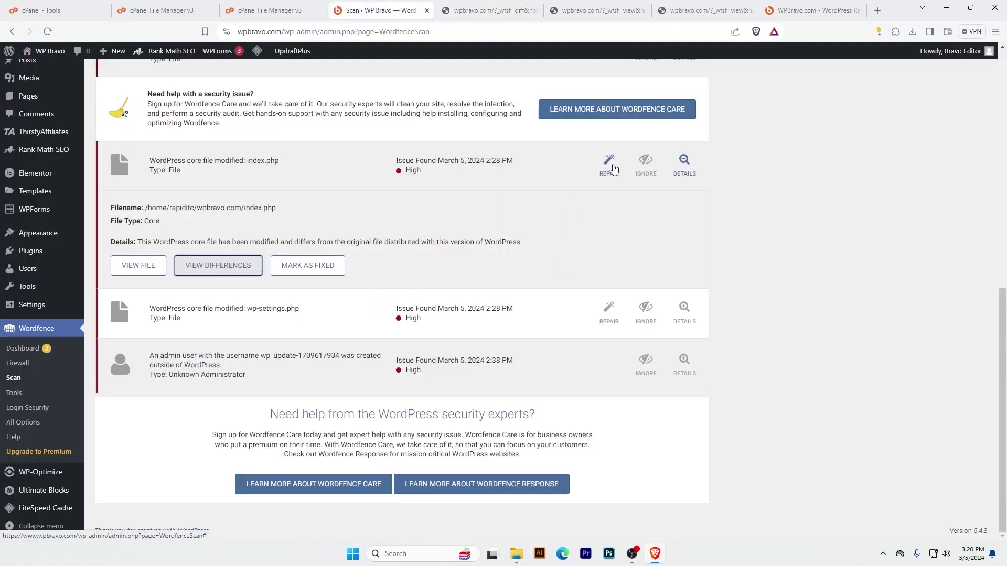
pyautogui.click(614, 167)
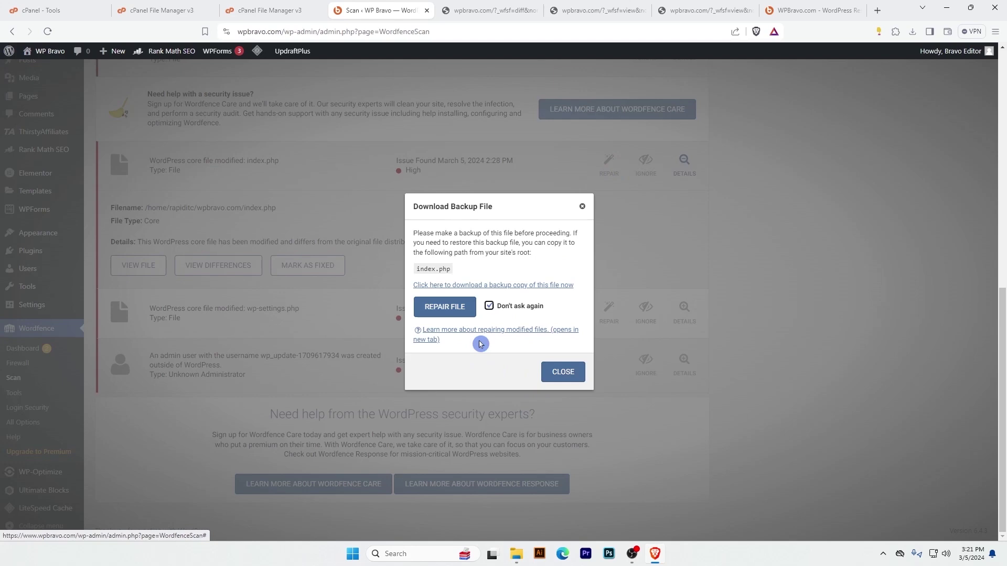
# Step: Restore the modified core files index.php and wp-settings.php to their original versions
pyautogui.click(455, 313)
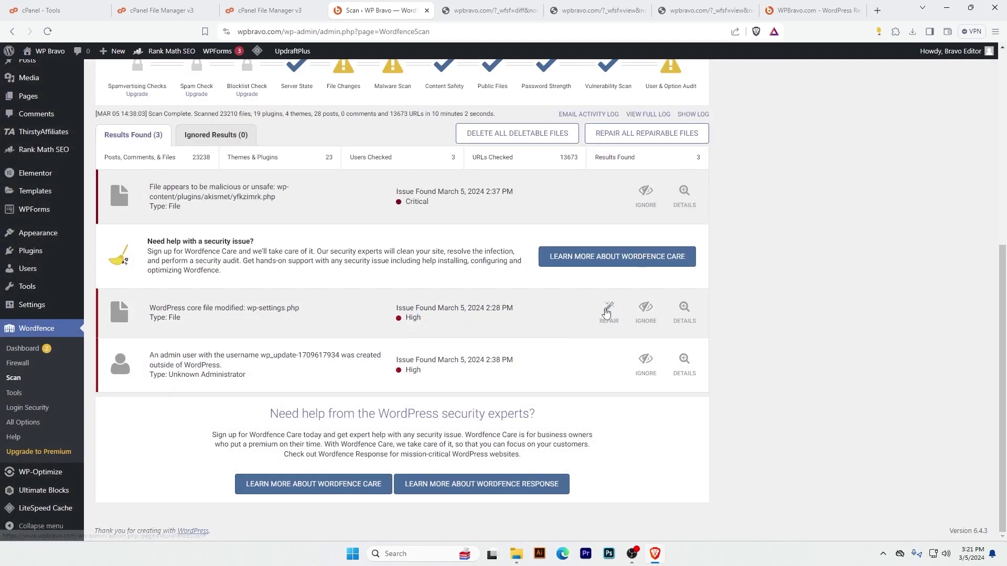
pyautogui.click(602, 313)
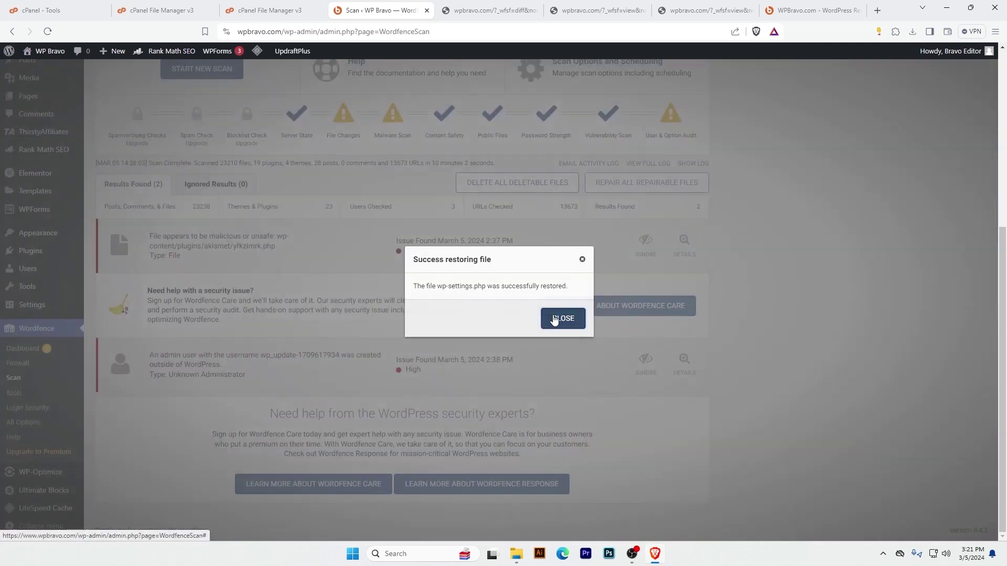
pyautogui.click(555, 320)
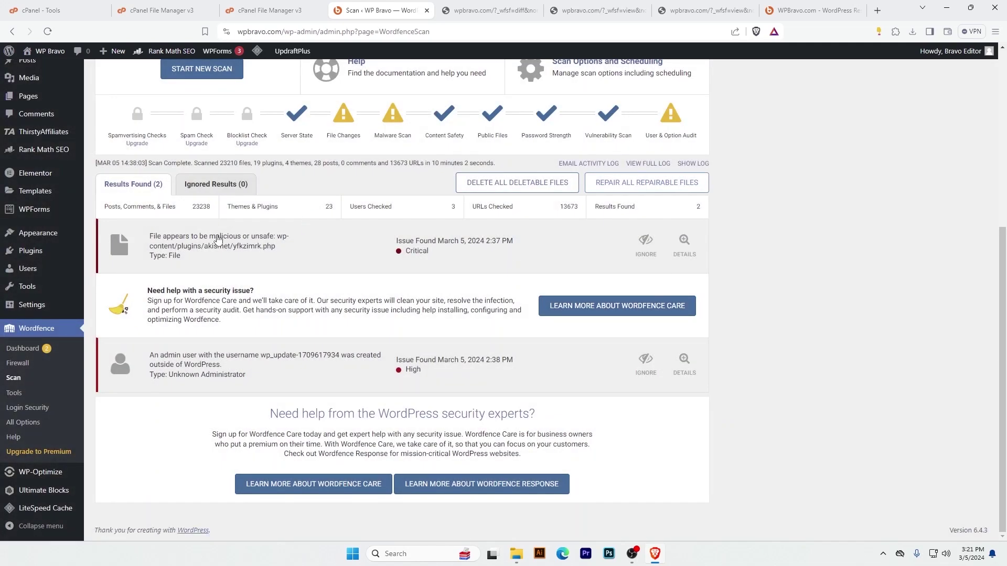
# Step: Delete the unknown administrator account created outside WordPress
pyautogui.click(268, 370)
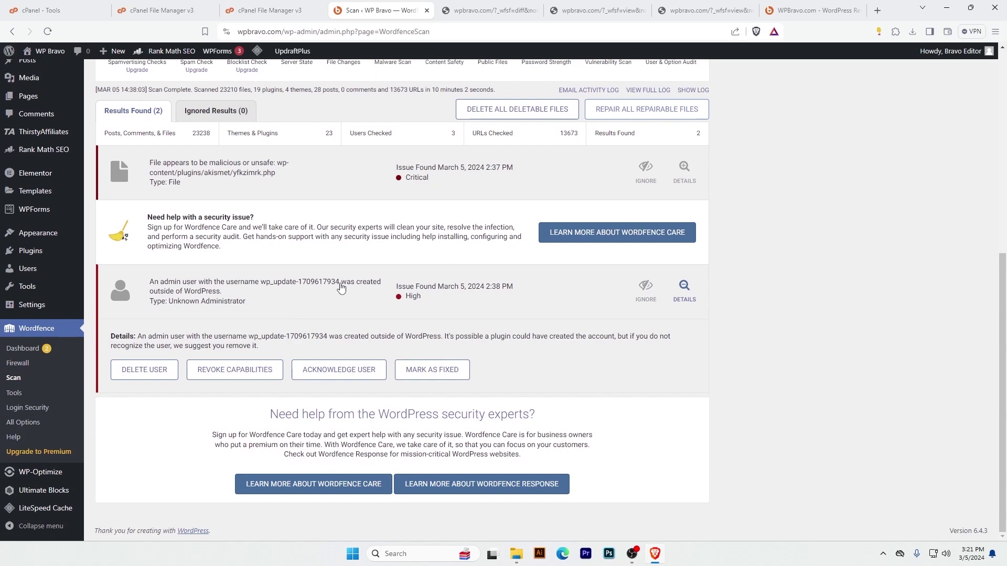
pyautogui.moveTo(365, 291); pyautogui.dragTo(184, 294)
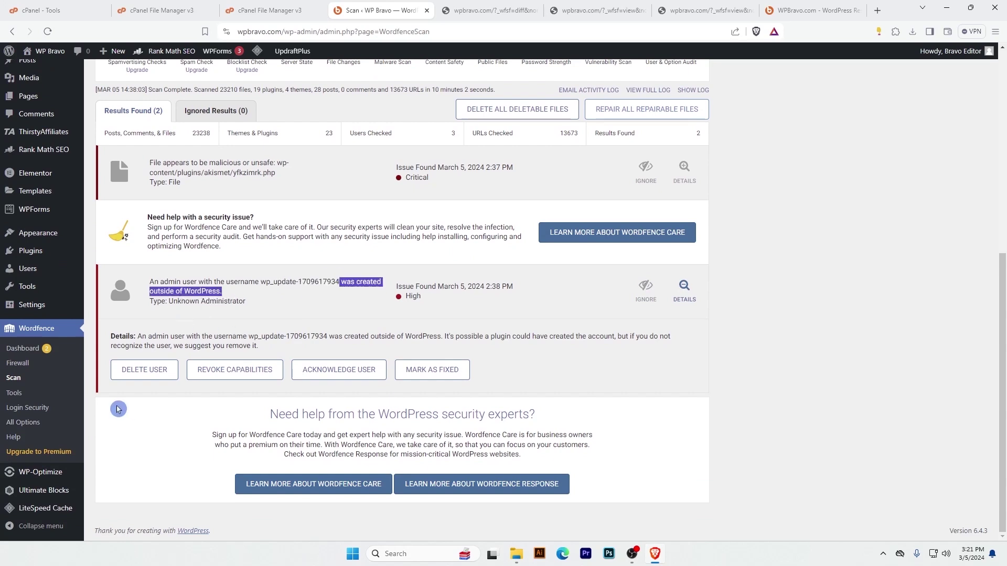
pyautogui.click(147, 371)
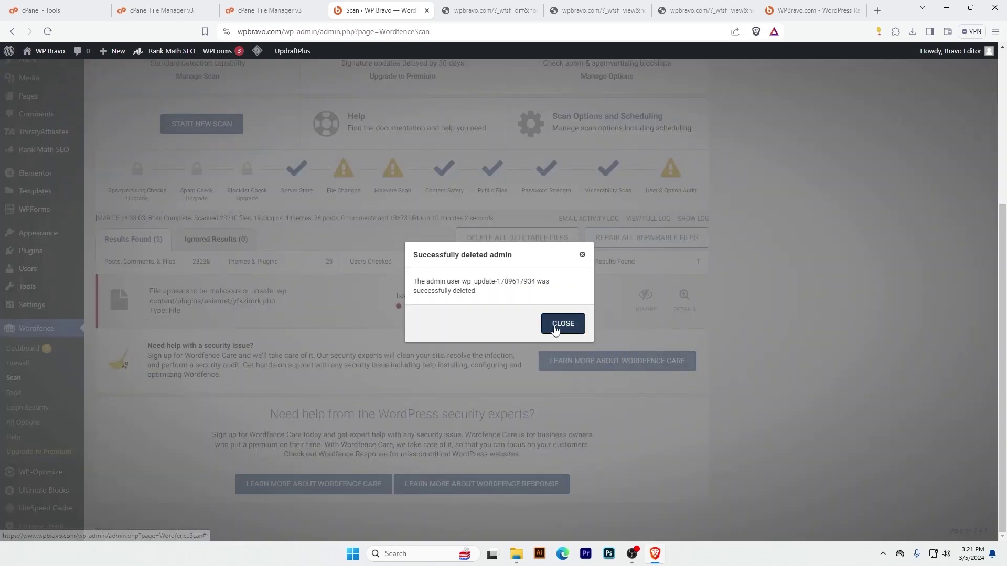
pyautogui.click(562, 322)
# Step: Delete the malicious akismet ykfzimrk.php file, leaving no new issues
pyautogui.click(266, 299)
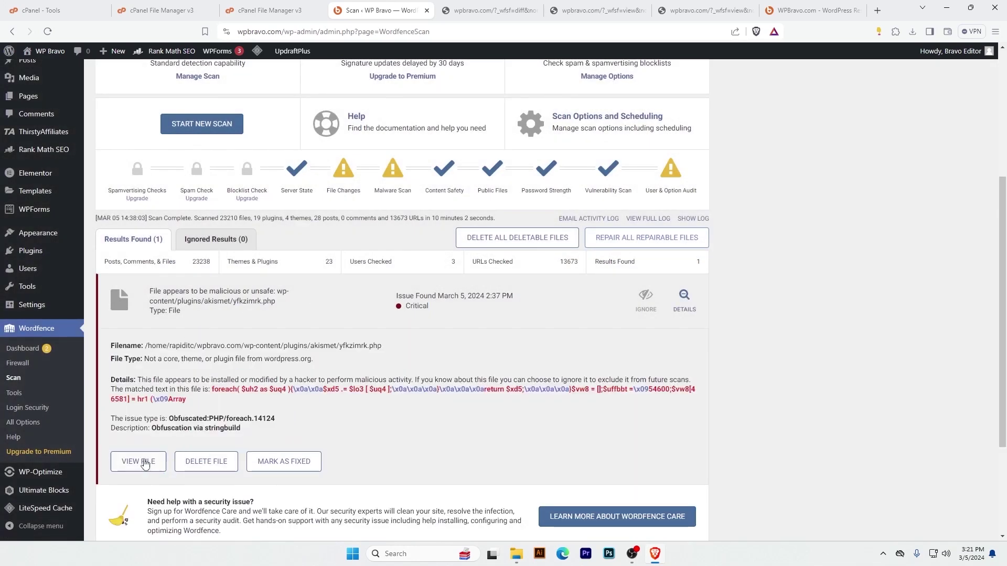
pyautogui.scroll(-2, 134, 461)
pyautogui.click(206, 357)
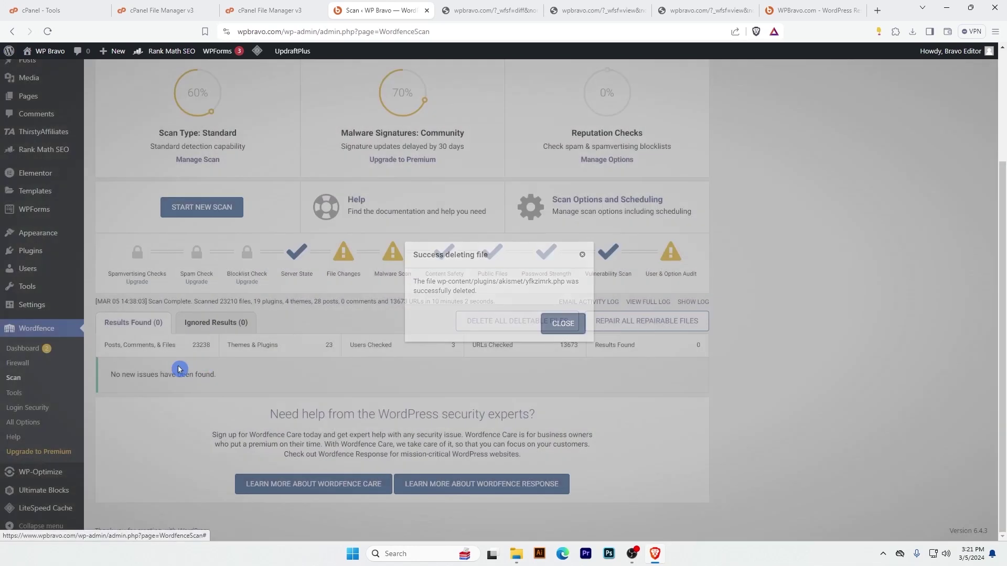
pyautogui.click(562, 321)
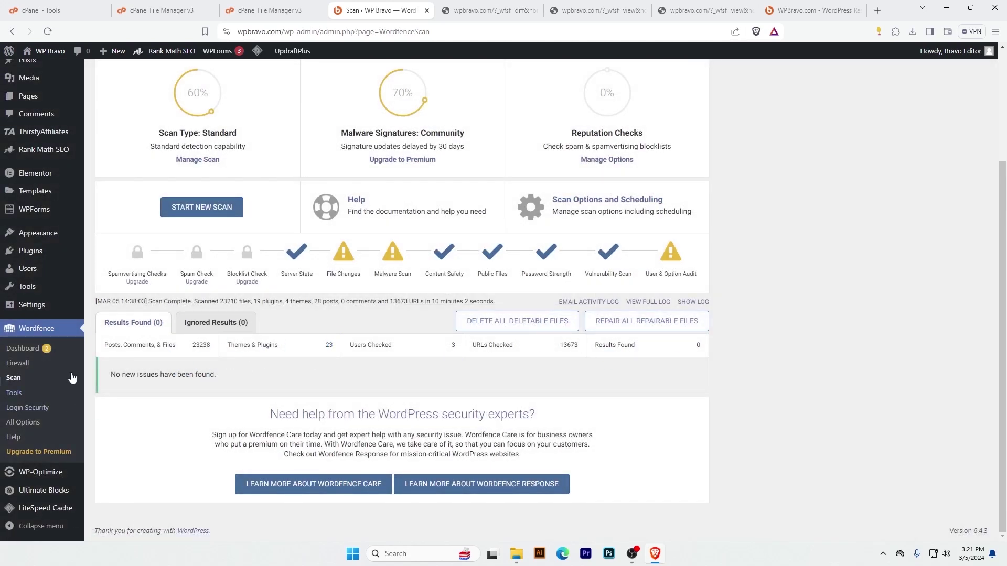
pyautogui.scroll(-2, 63, 356)
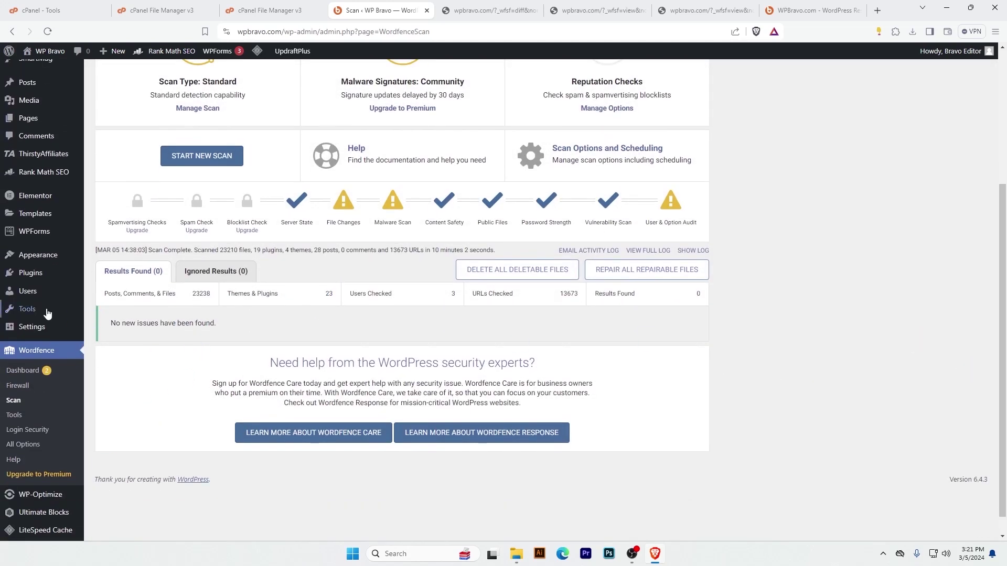
# Step: Verify a single administrator remains, then browse the live wpbravo.com homepage and About Us page
pyautogui.moveTo(49, 294)
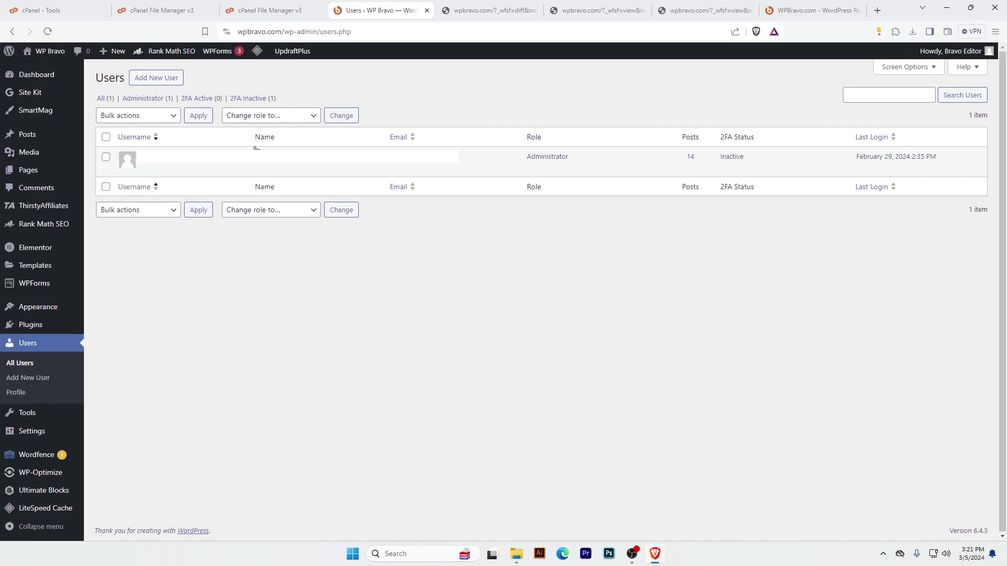
pyautogui.click(206, 120)
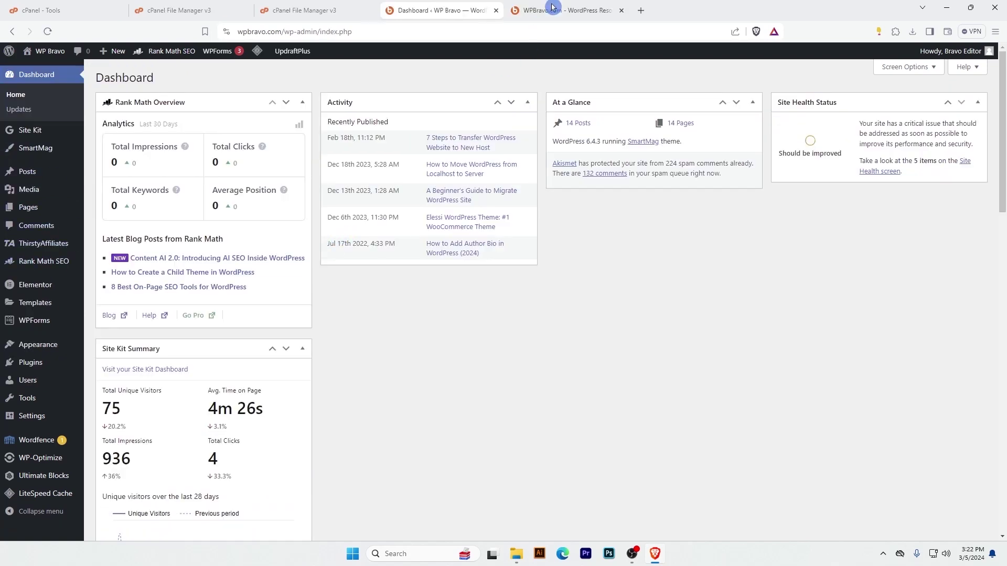
pyautogui.click(561, 10)
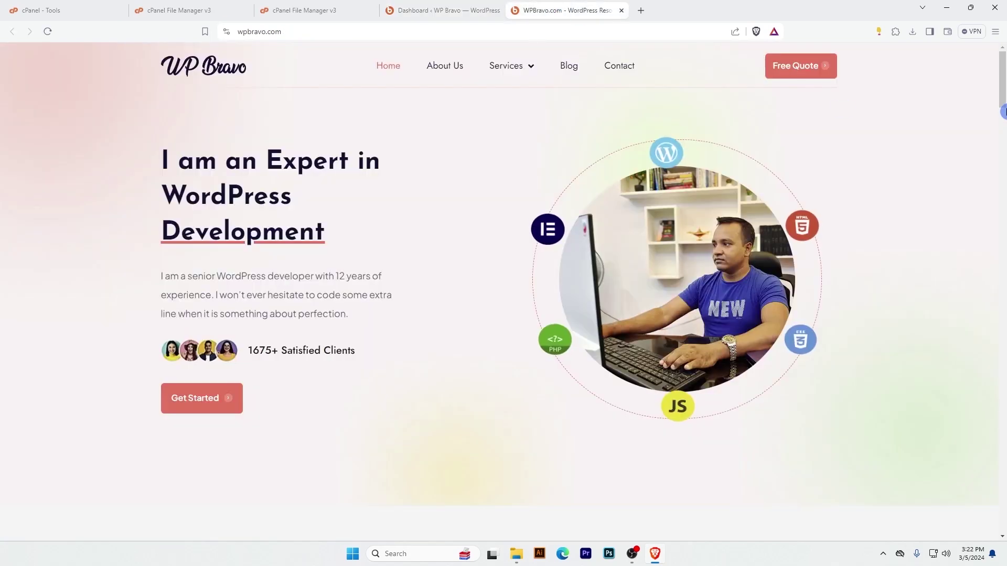
pyautogui.scroll(-8, 1002, 146)
pyautogui.moveTo(1003, 146); pyautogui.dragTo(1003, 261)
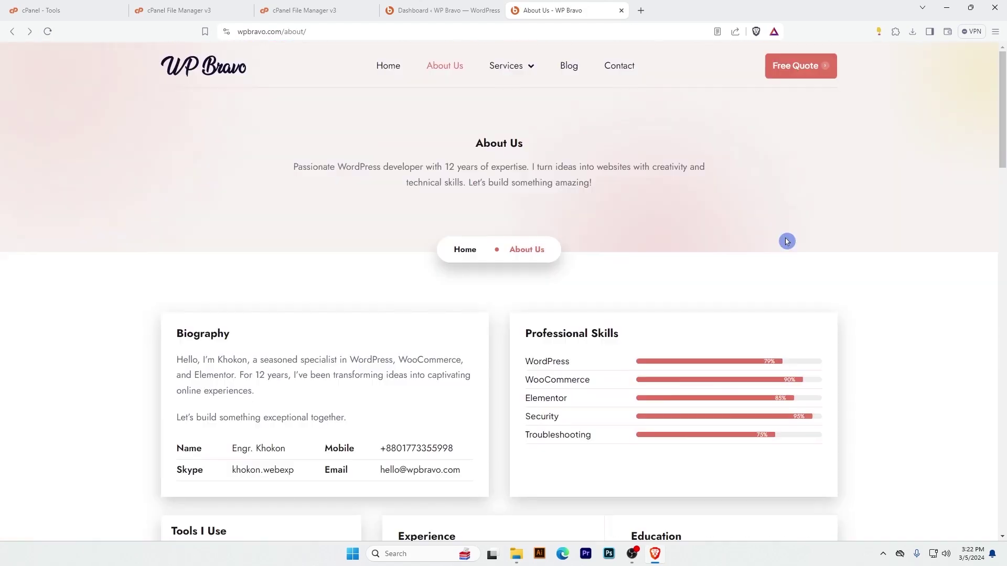
pyautogui.click(388, 66)
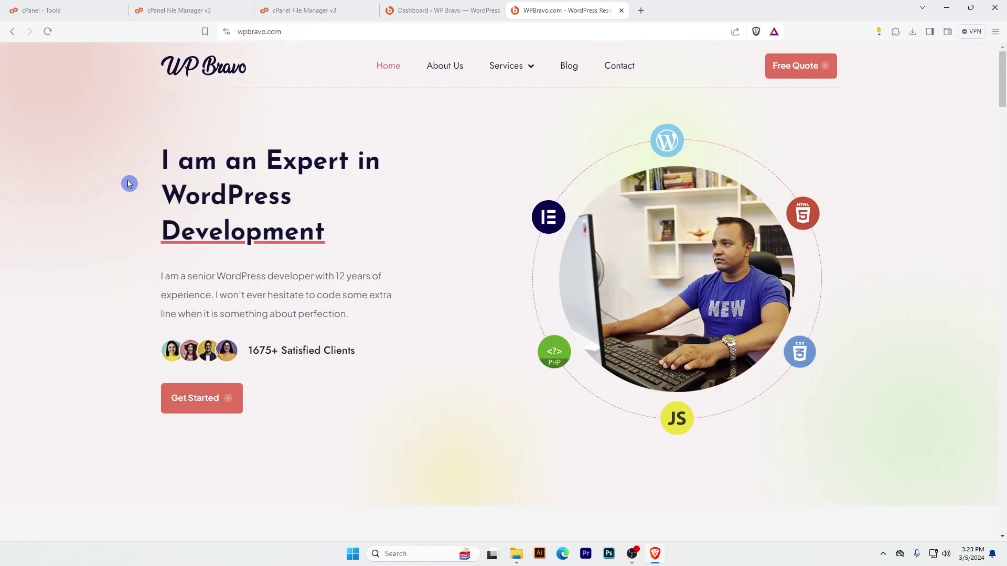